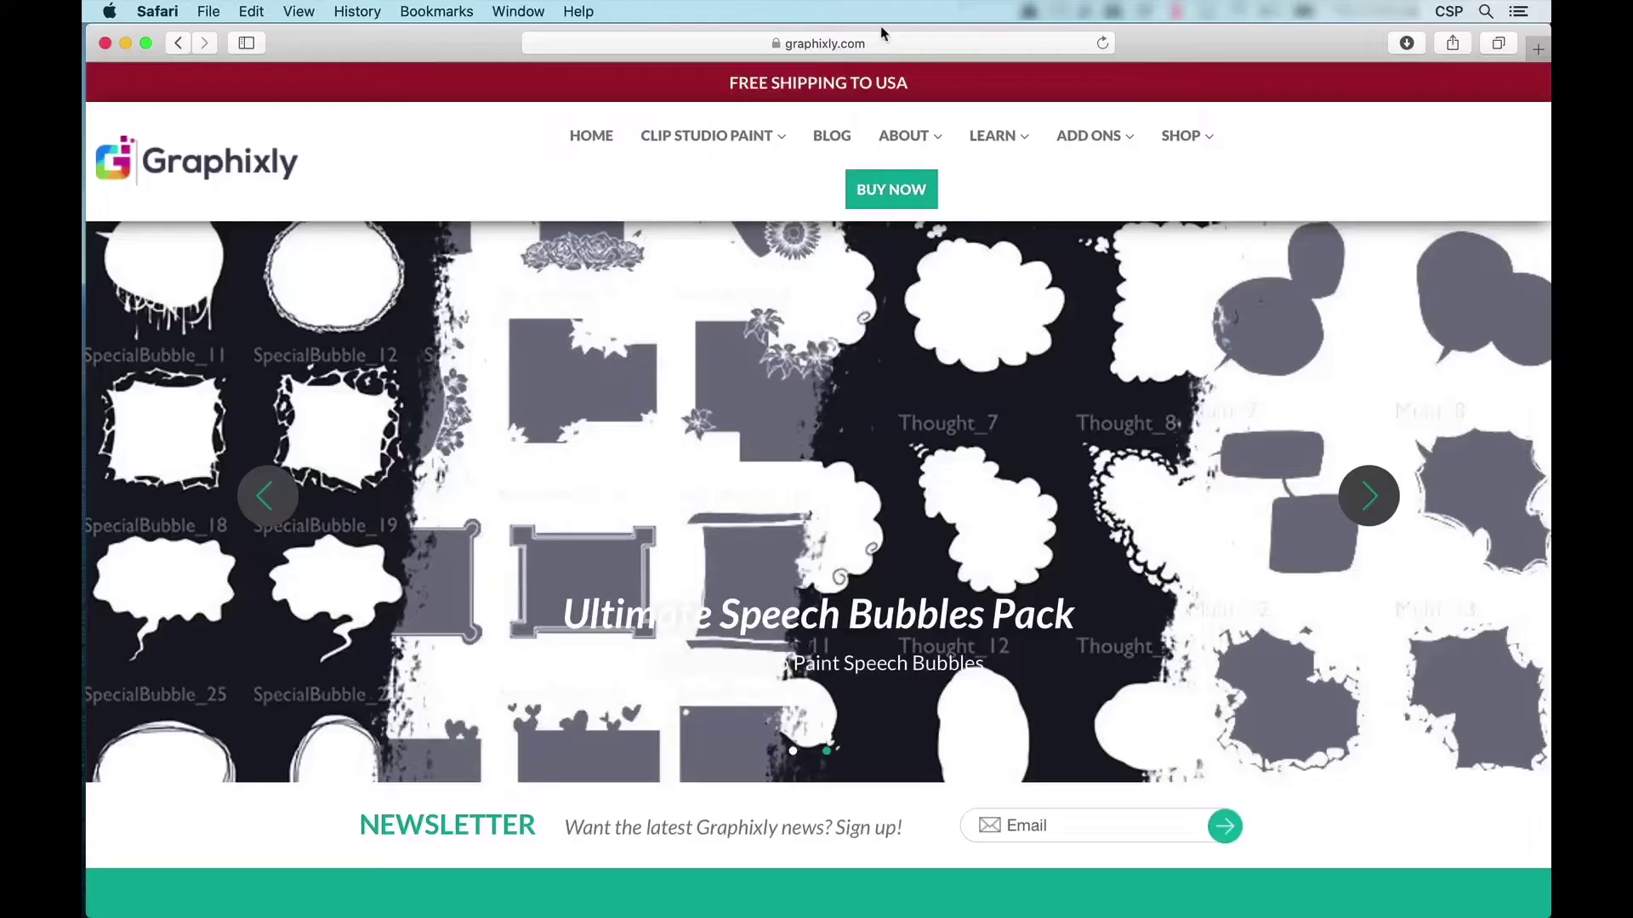
- Open the Speech Bubbles Pack page from the Graphixly ADD ONS menu
mouse_move(1090, 150)
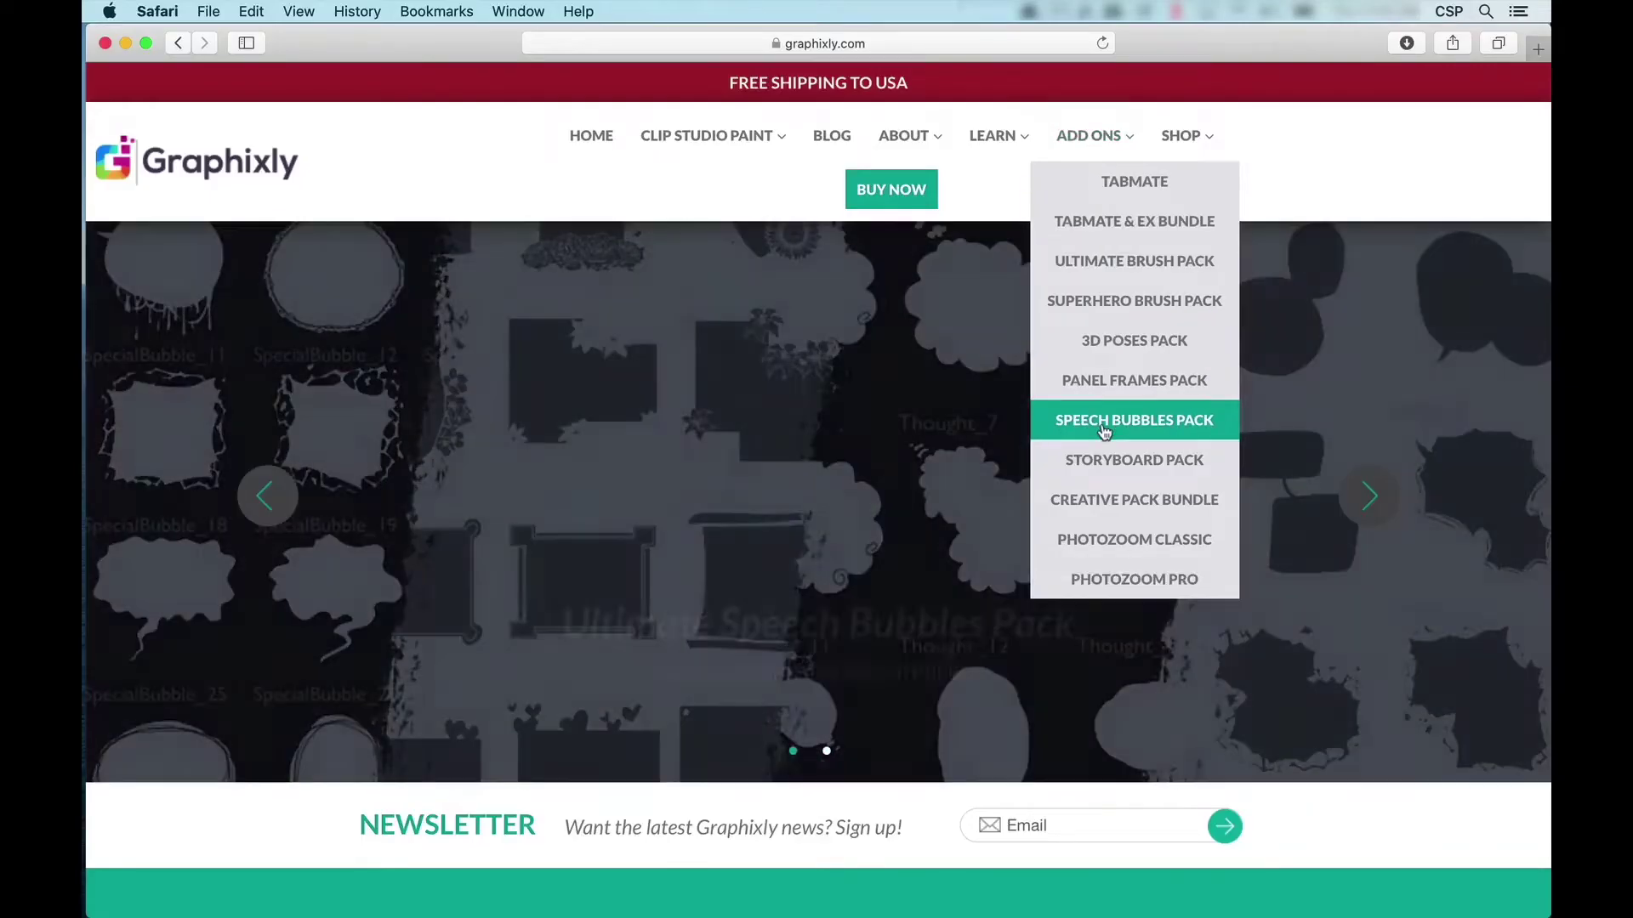
click(1103, 422)
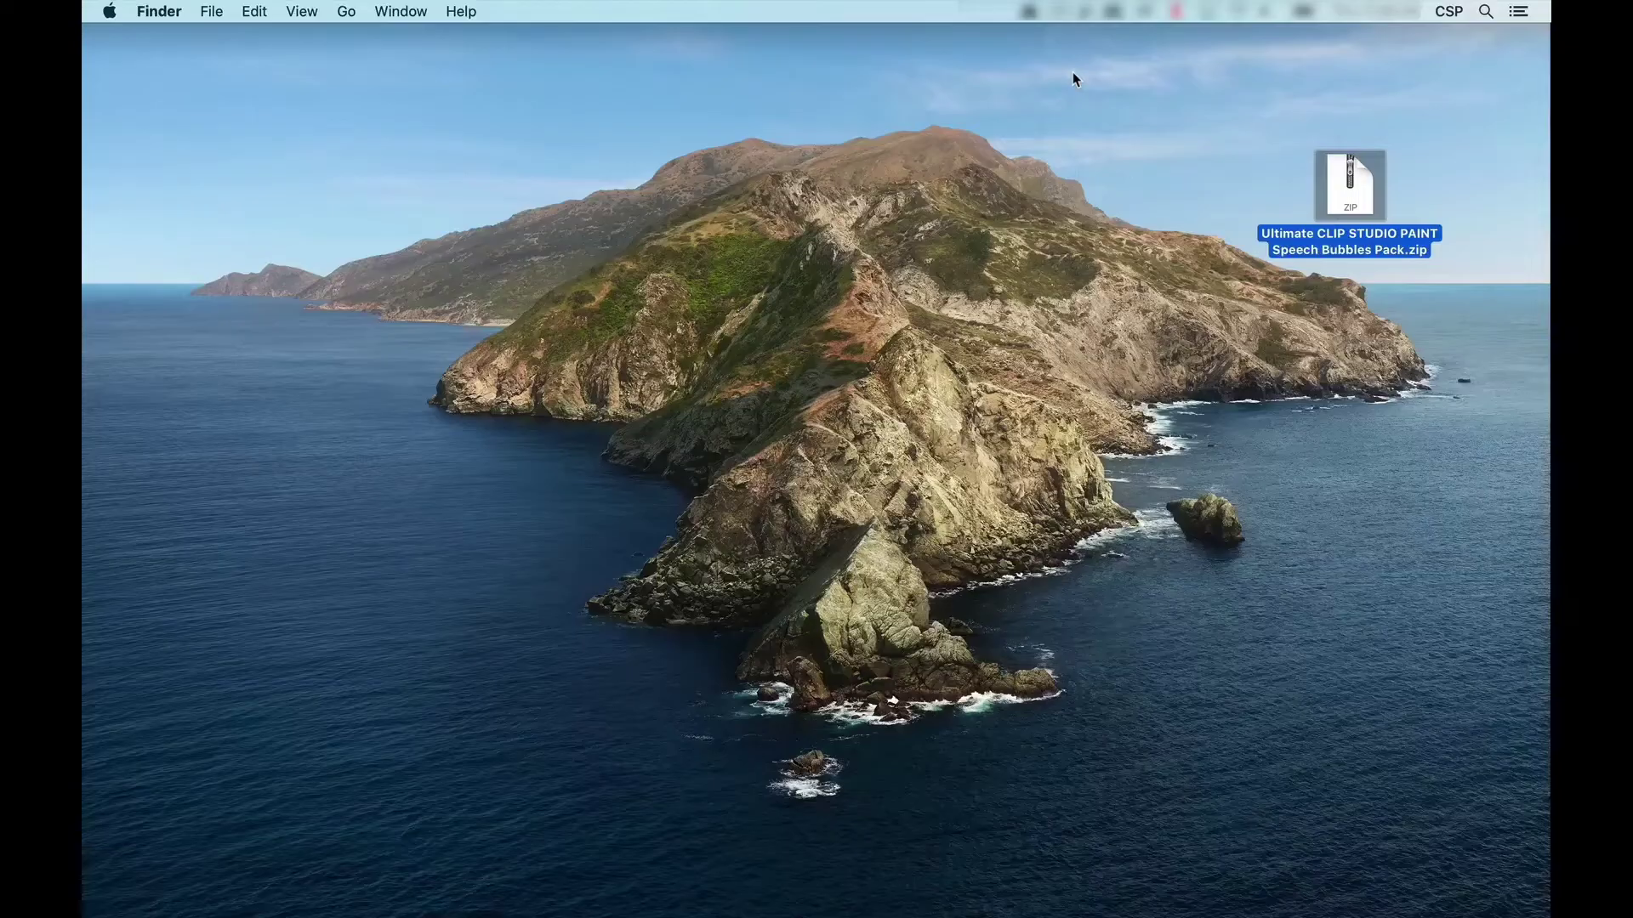
- Unzip Ultimate CLIP STUDIO PAINT Speech Bubbles Pack.zip and drag the extracted folder aside
double_click(1335, 210)
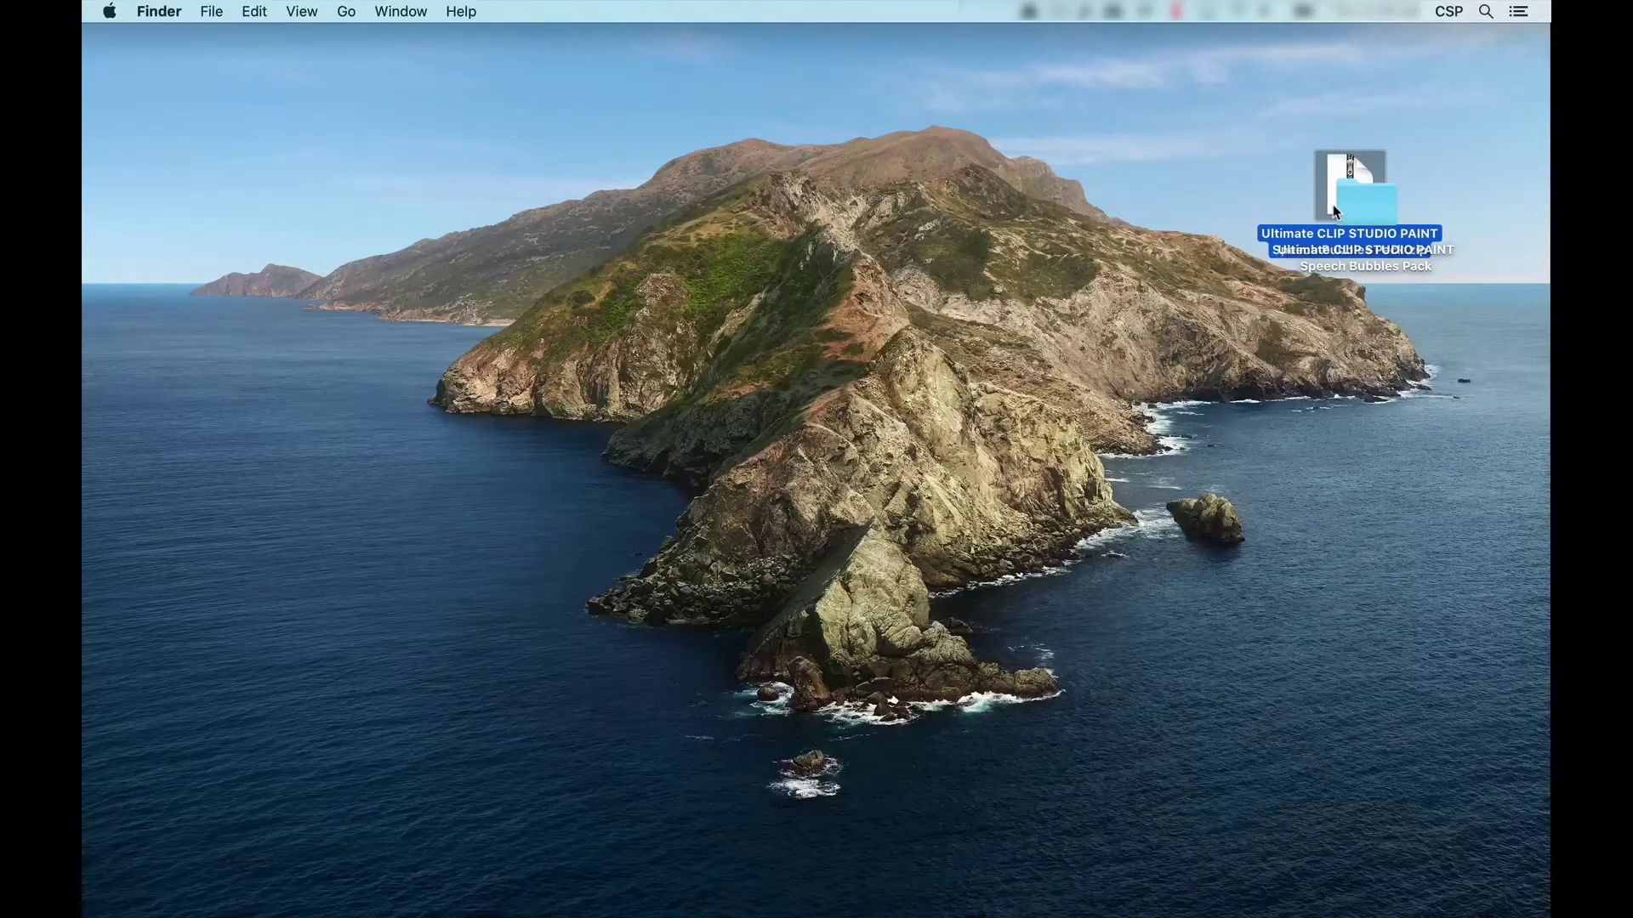
drag(1348, 201, 1104, 198)
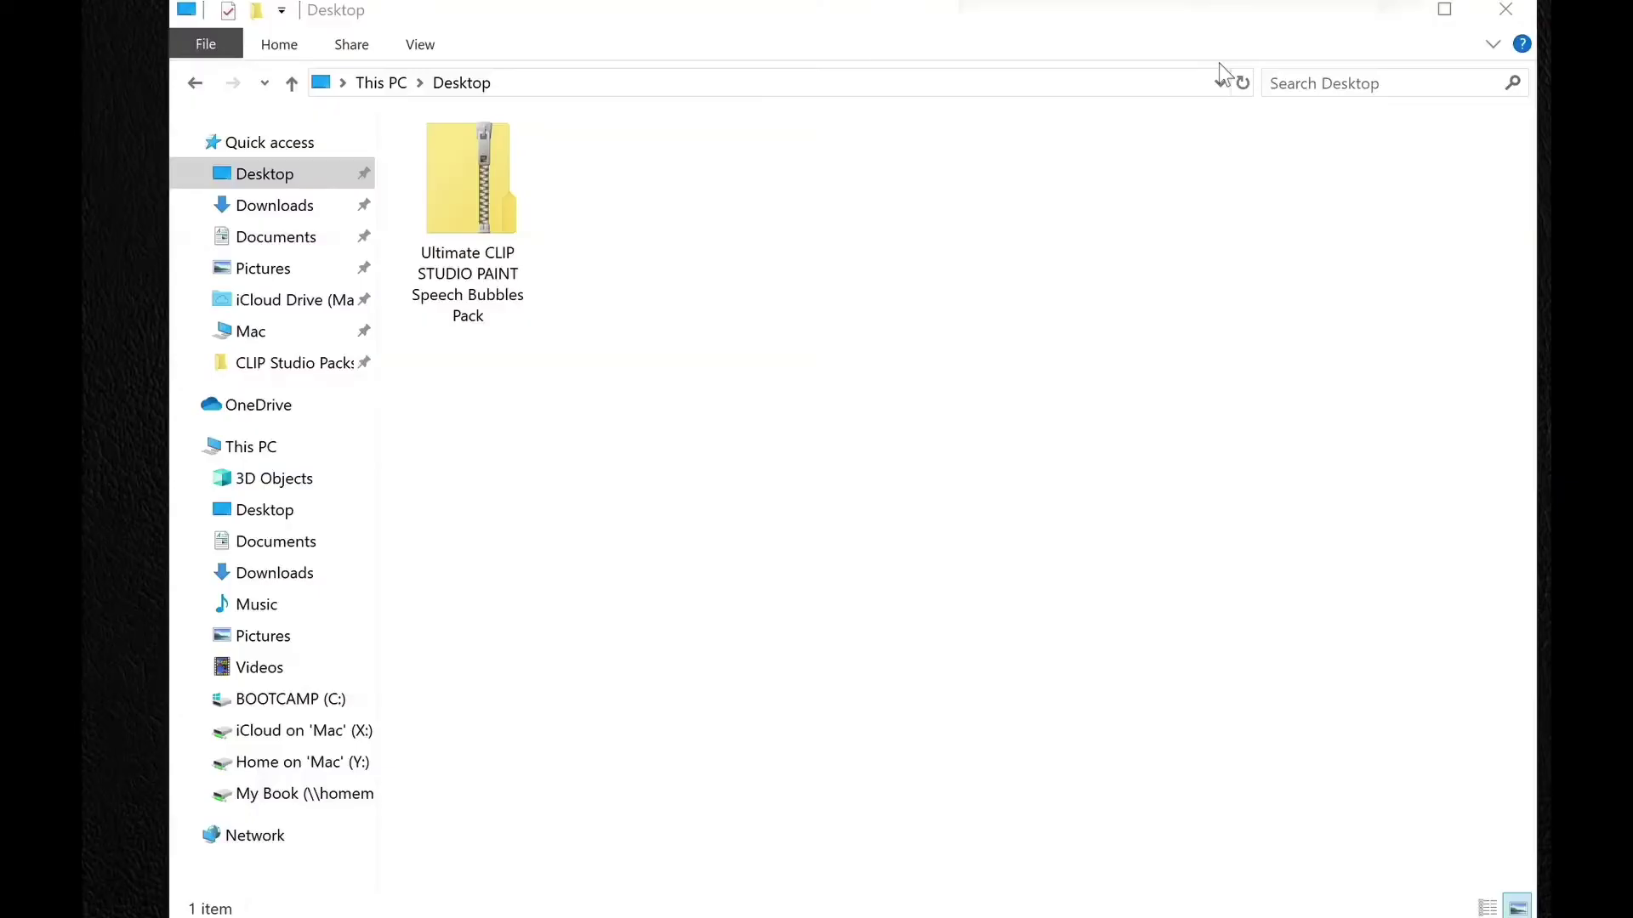
- Extract all files from the zipped speech bubbles pack into a Desktop folder
click(488, 186)
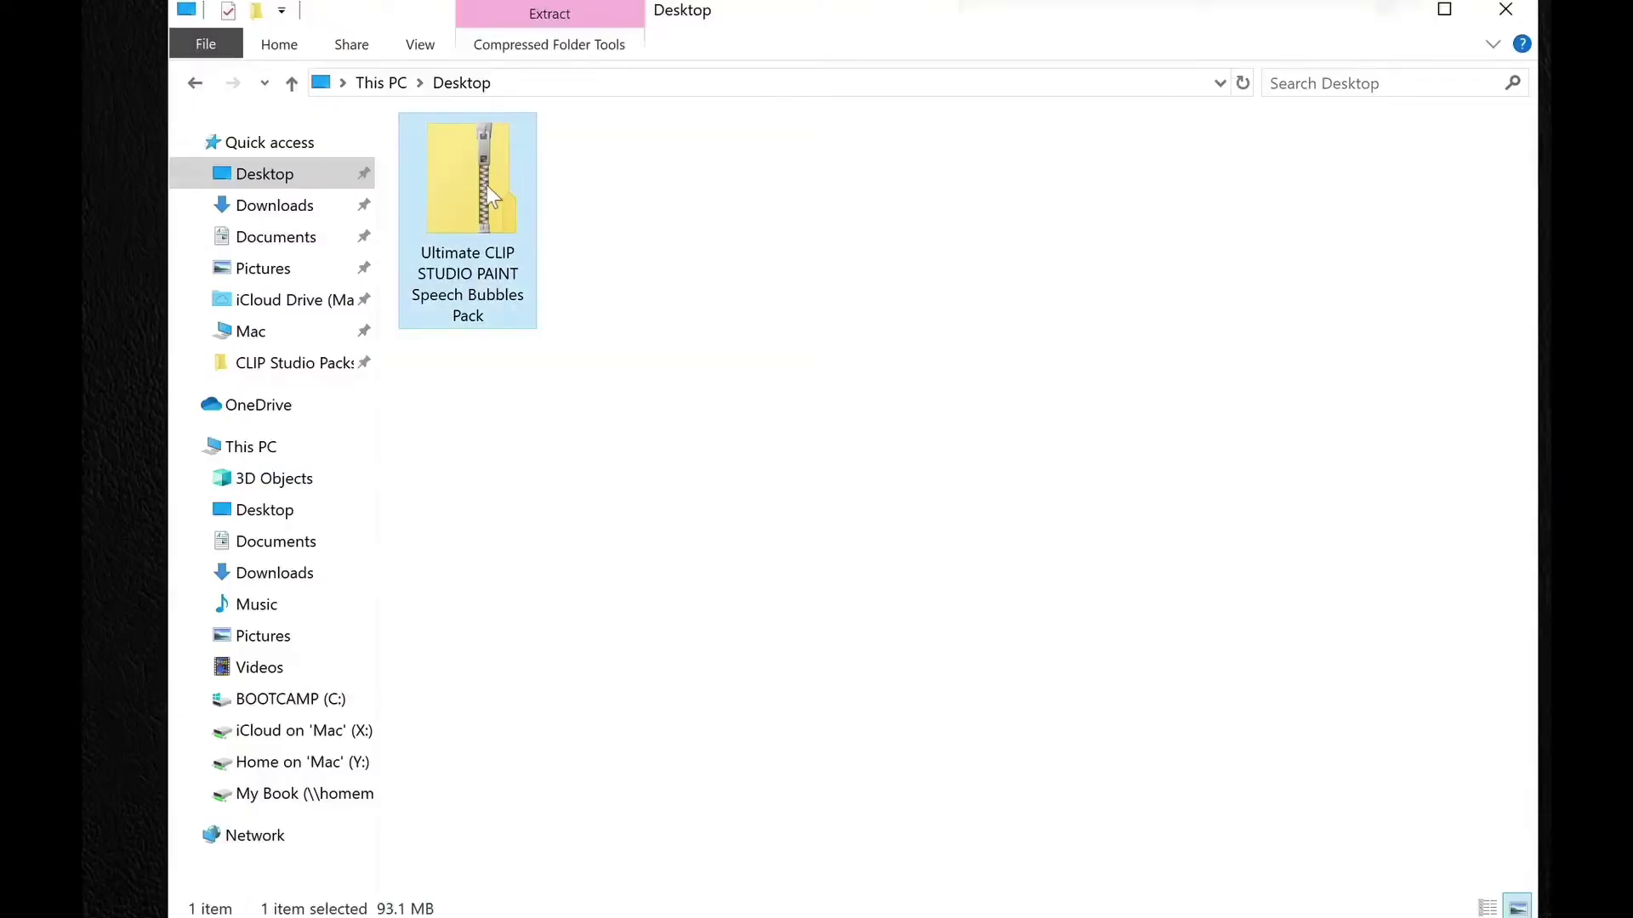
right_click(488, 187)
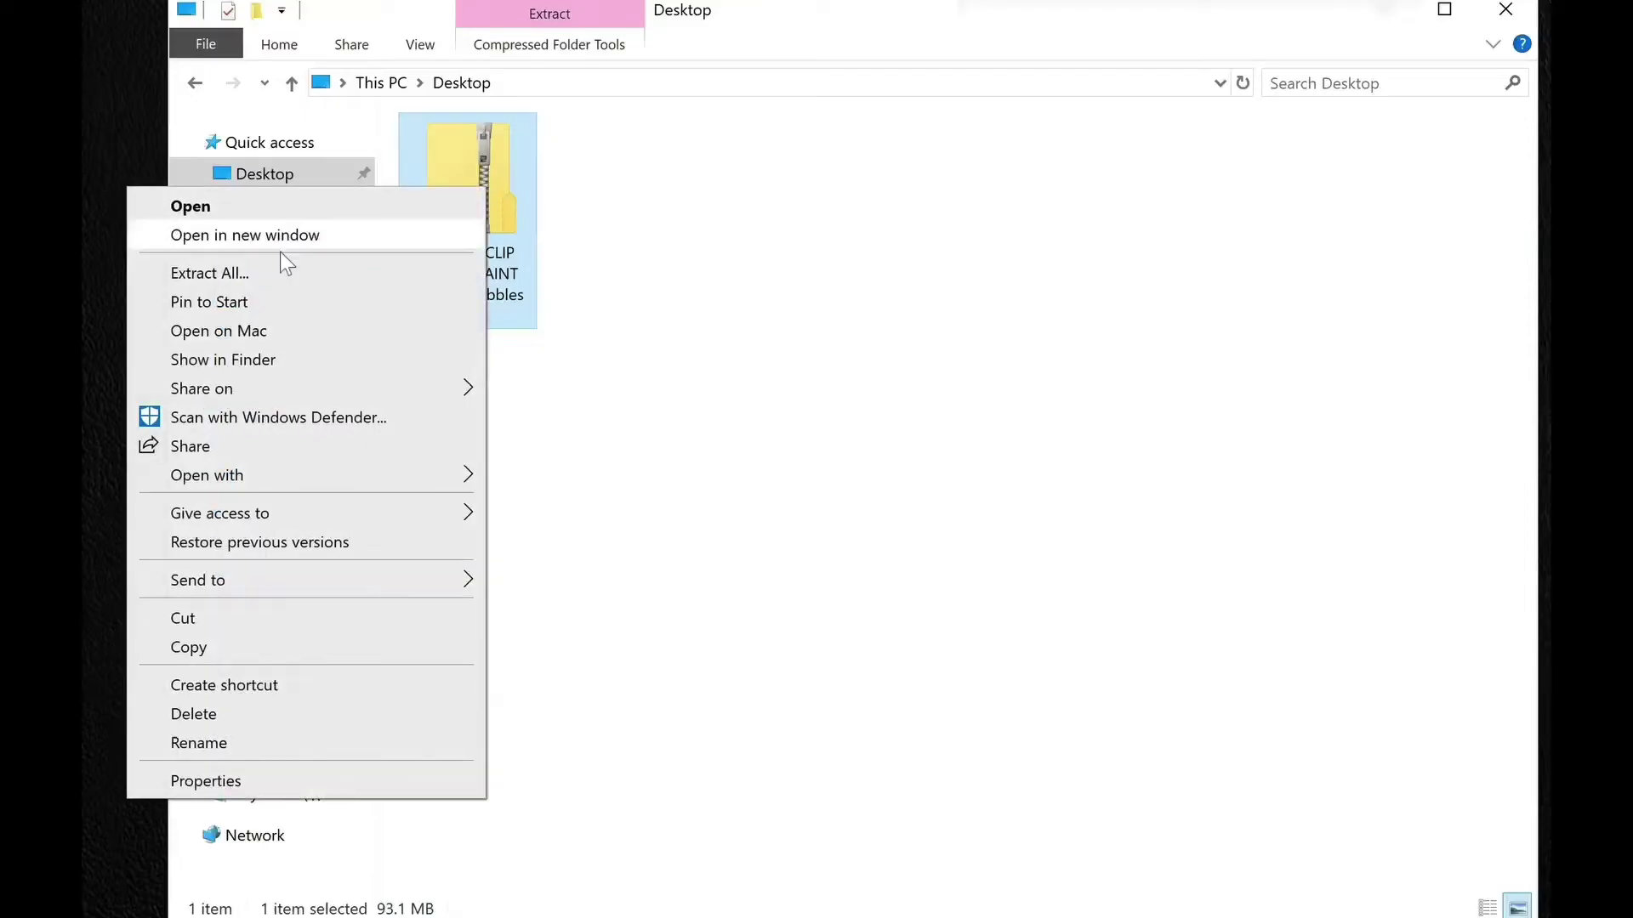
click(246, 274)
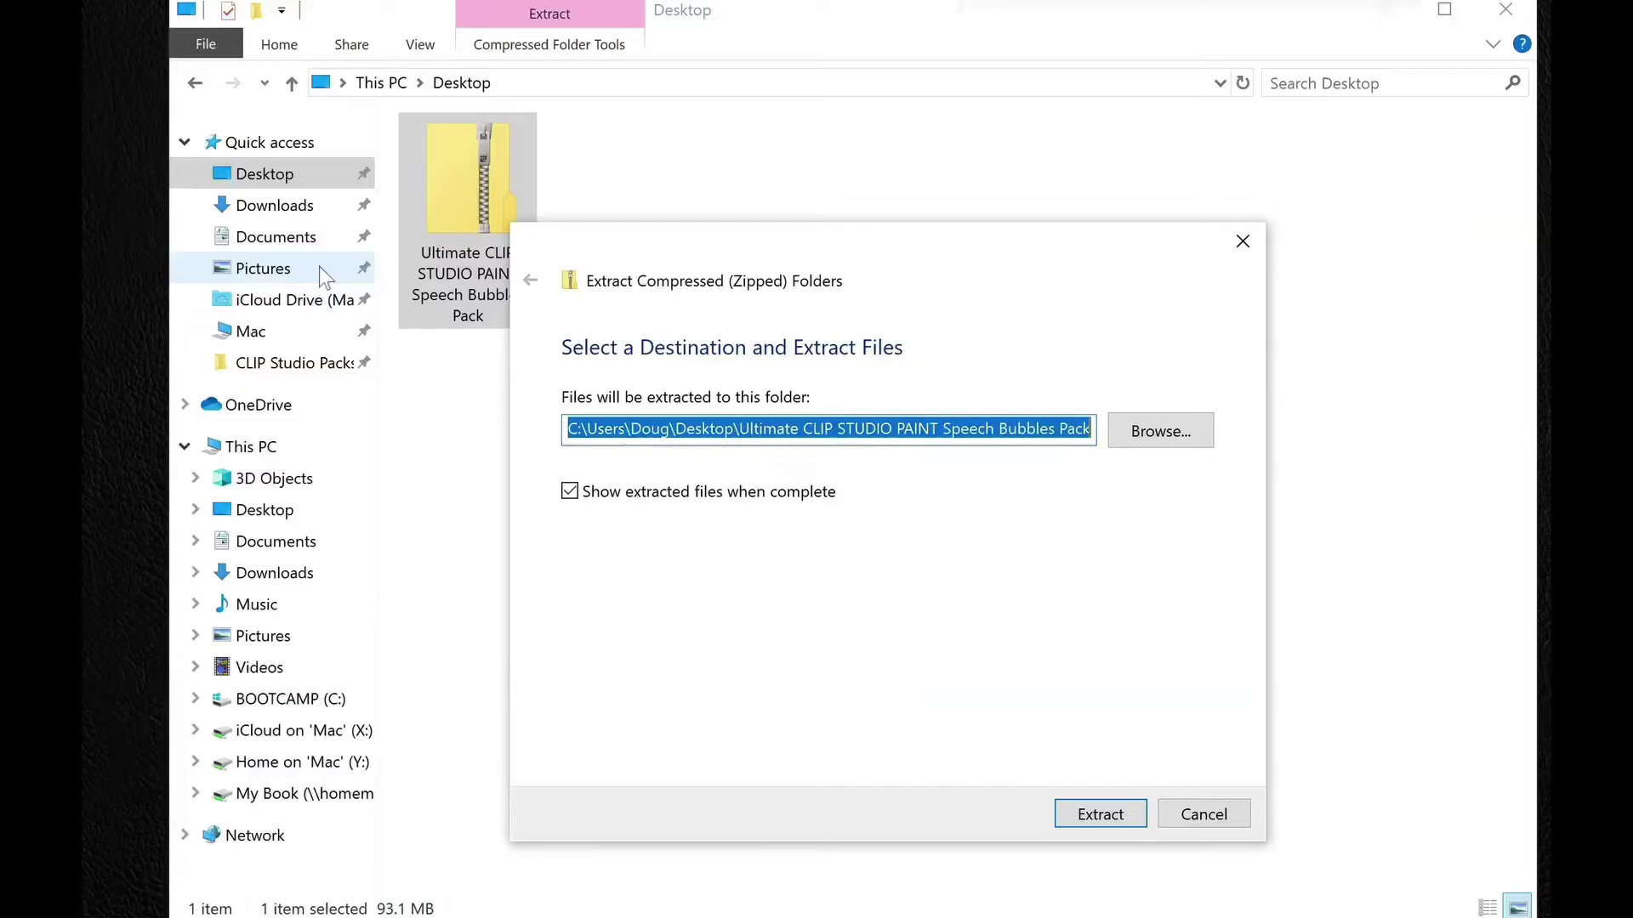
click(1081, 817)
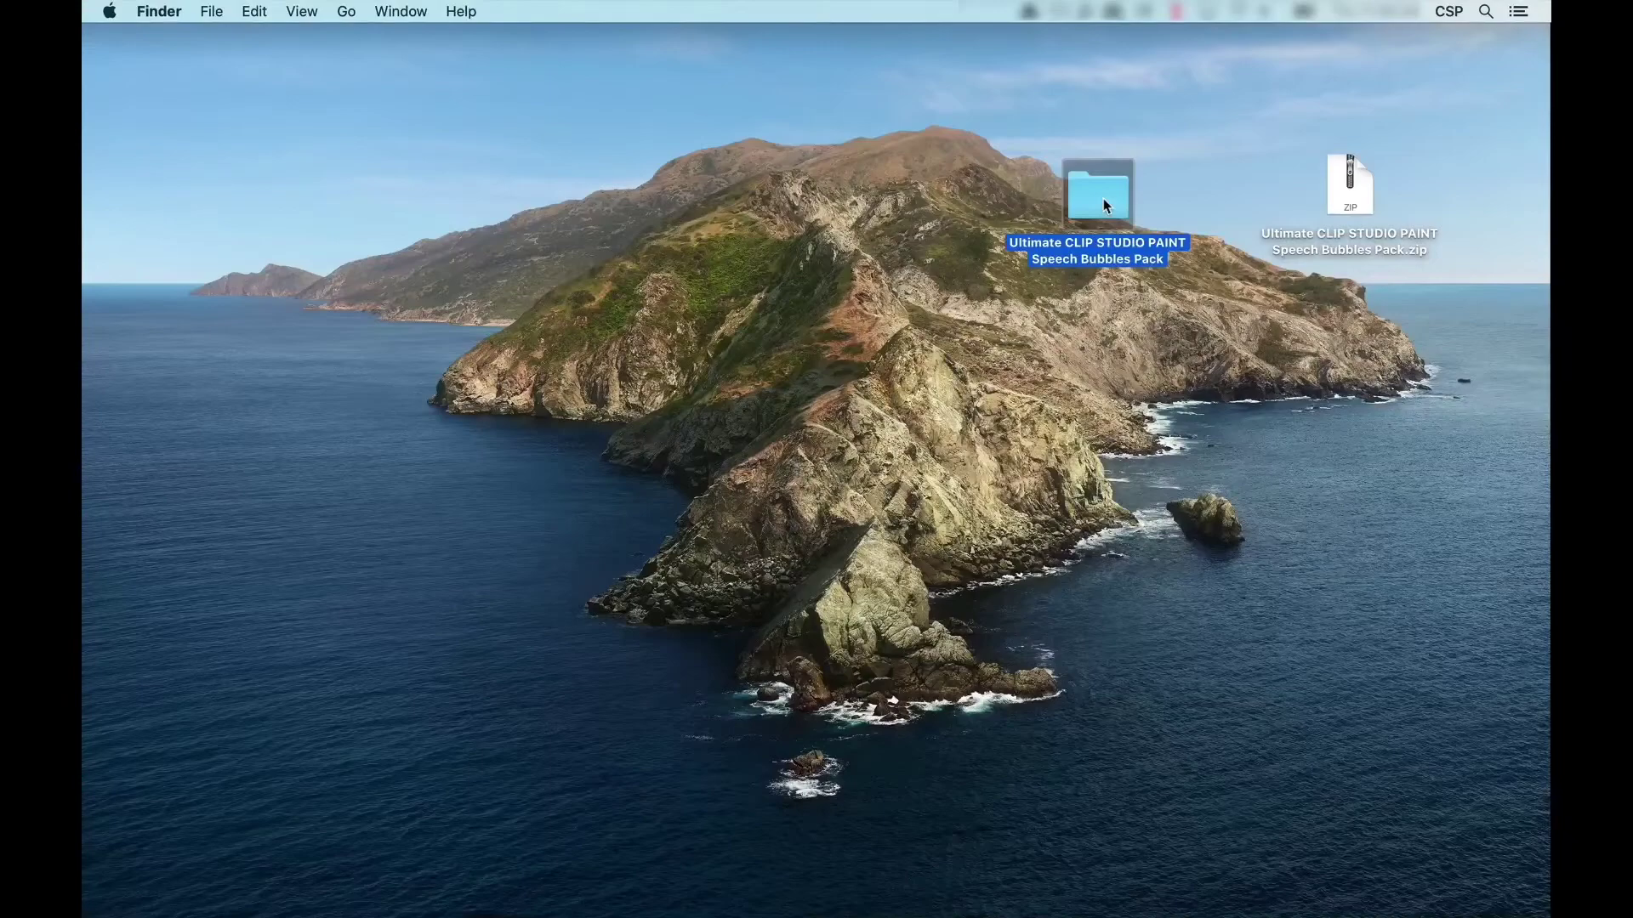
- Preview the 200 CLIP STUDIO PAINT Speech Bubbles overview sheets, from Frame.jpg through SpecialBubble.jpg
double_click(1104, 197)
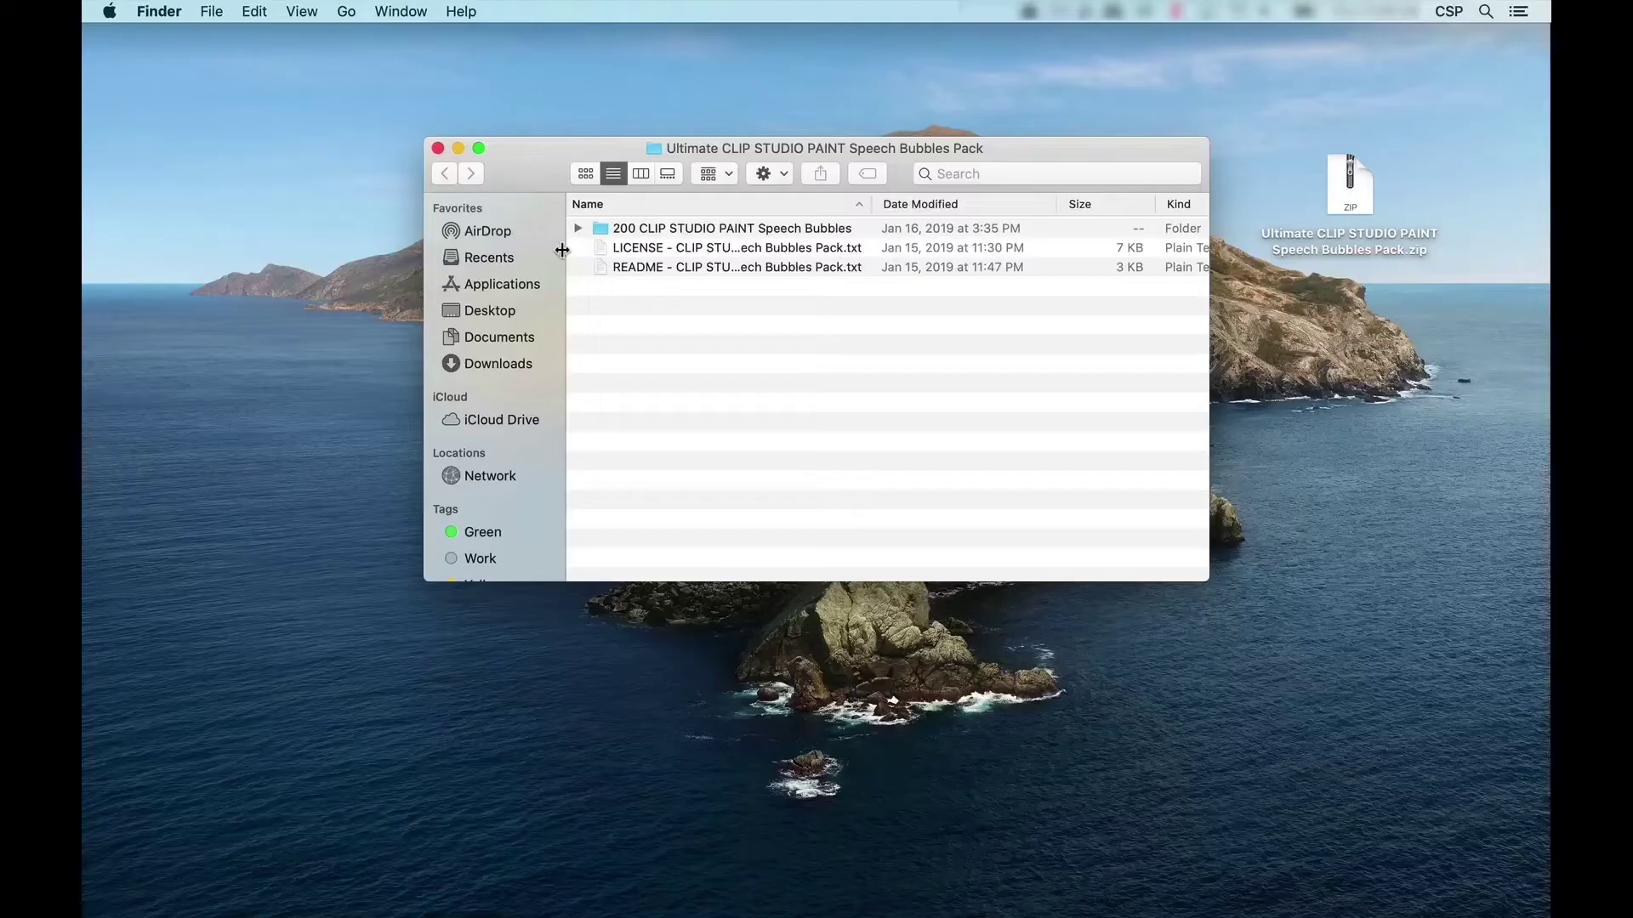
click(578, 229)
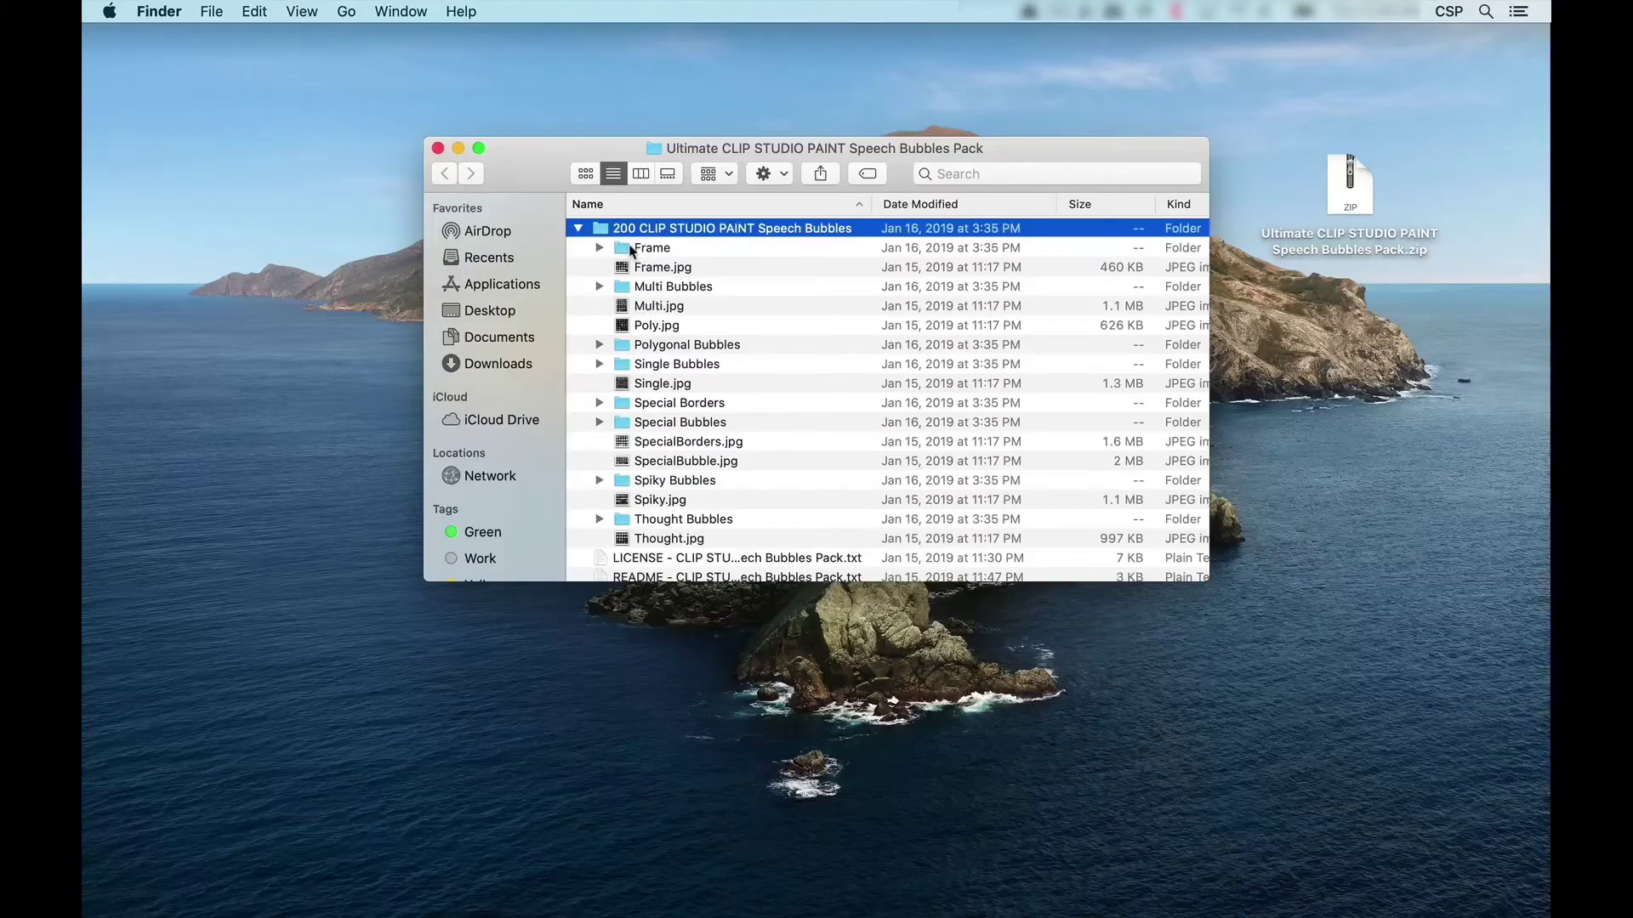
click(634, 269)
key(space)
key(Down)
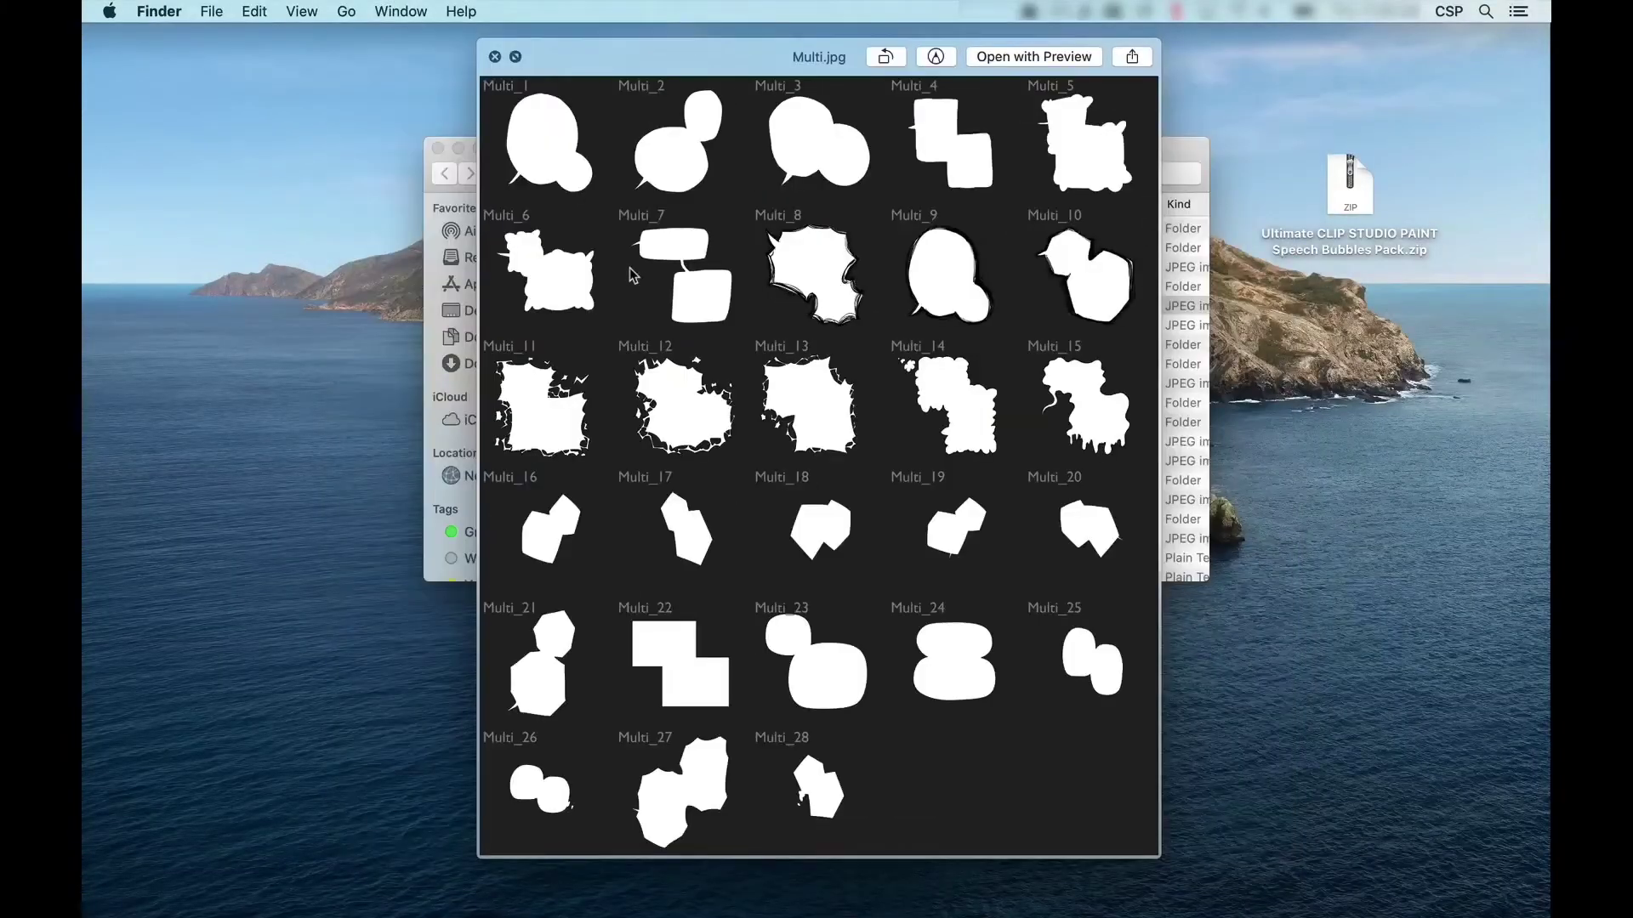
key(Down)
key(Down)
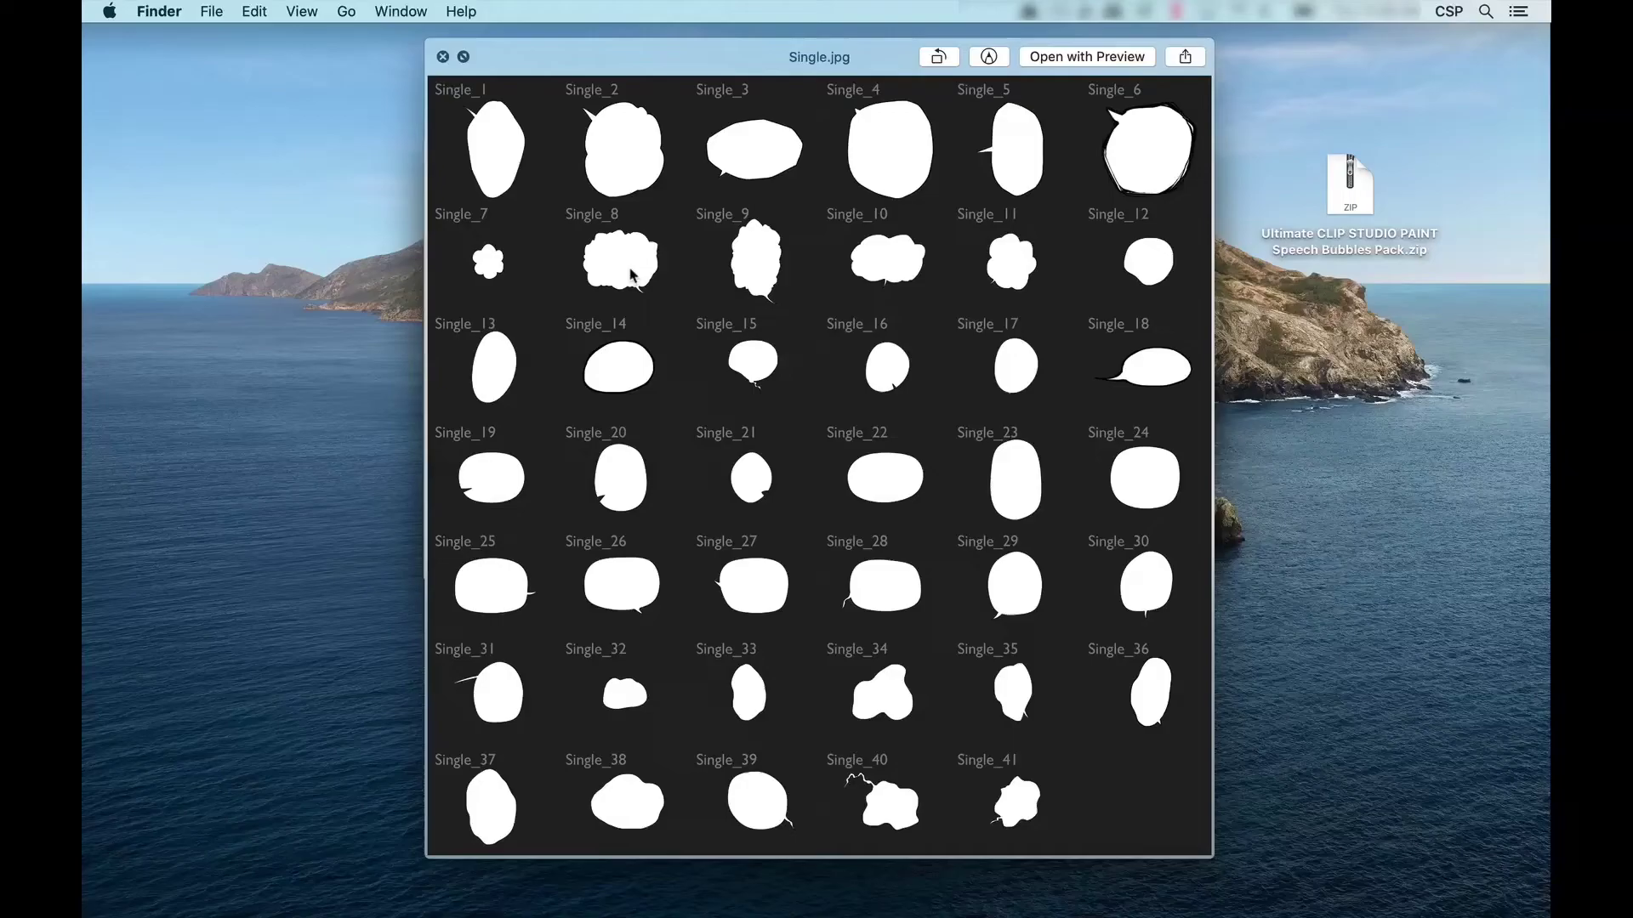
key(Down)
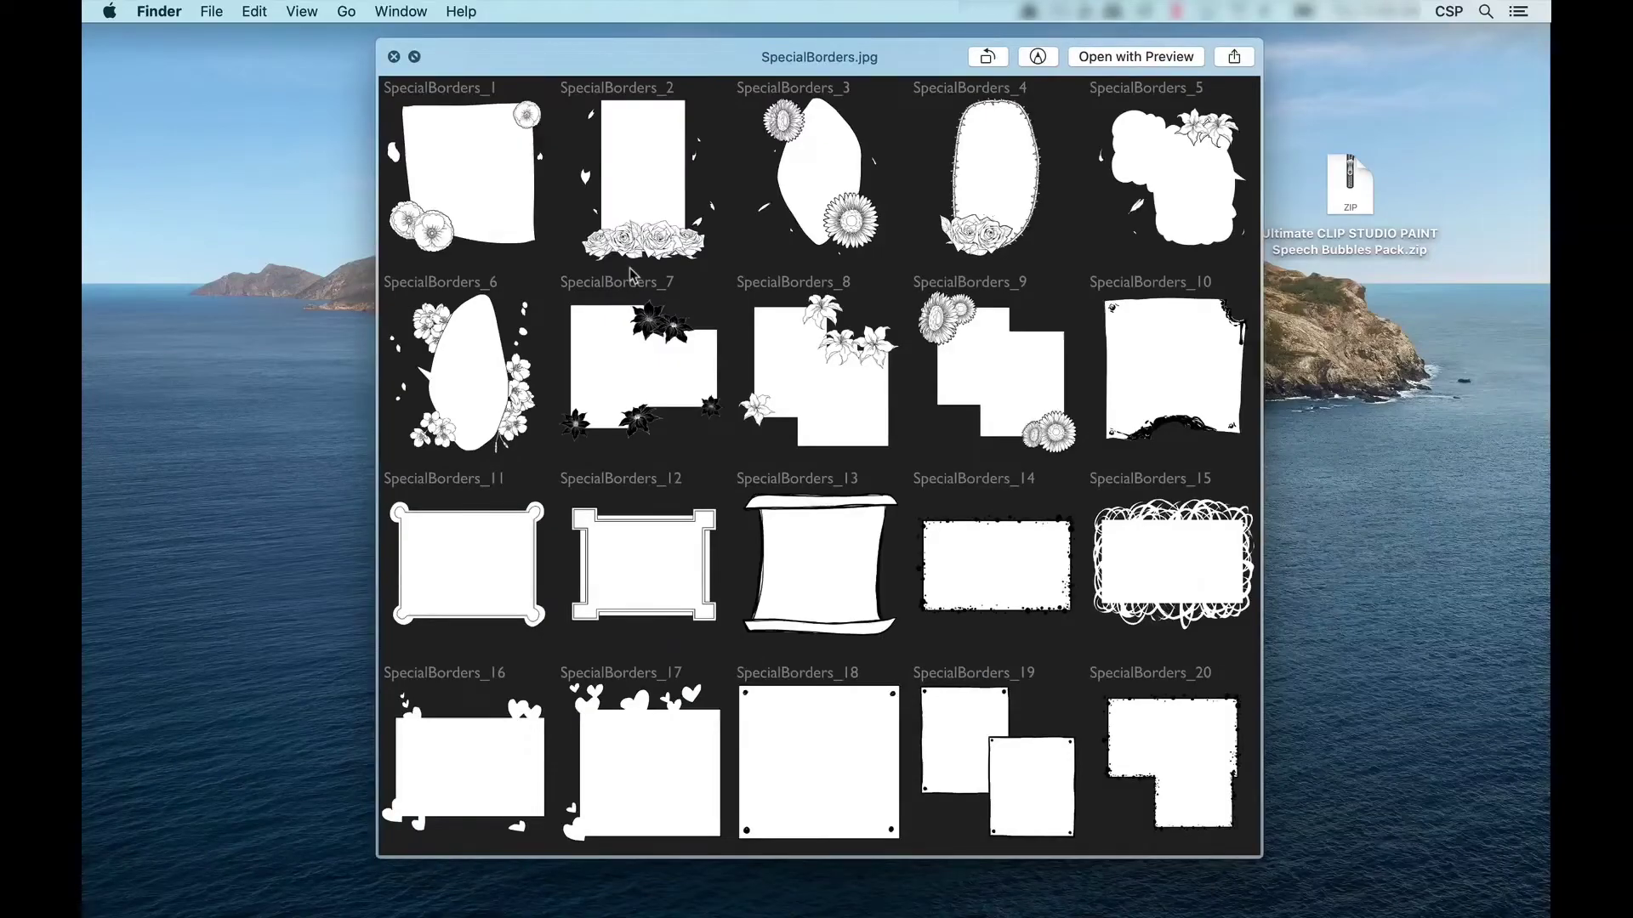
key(Down)
key(Down)
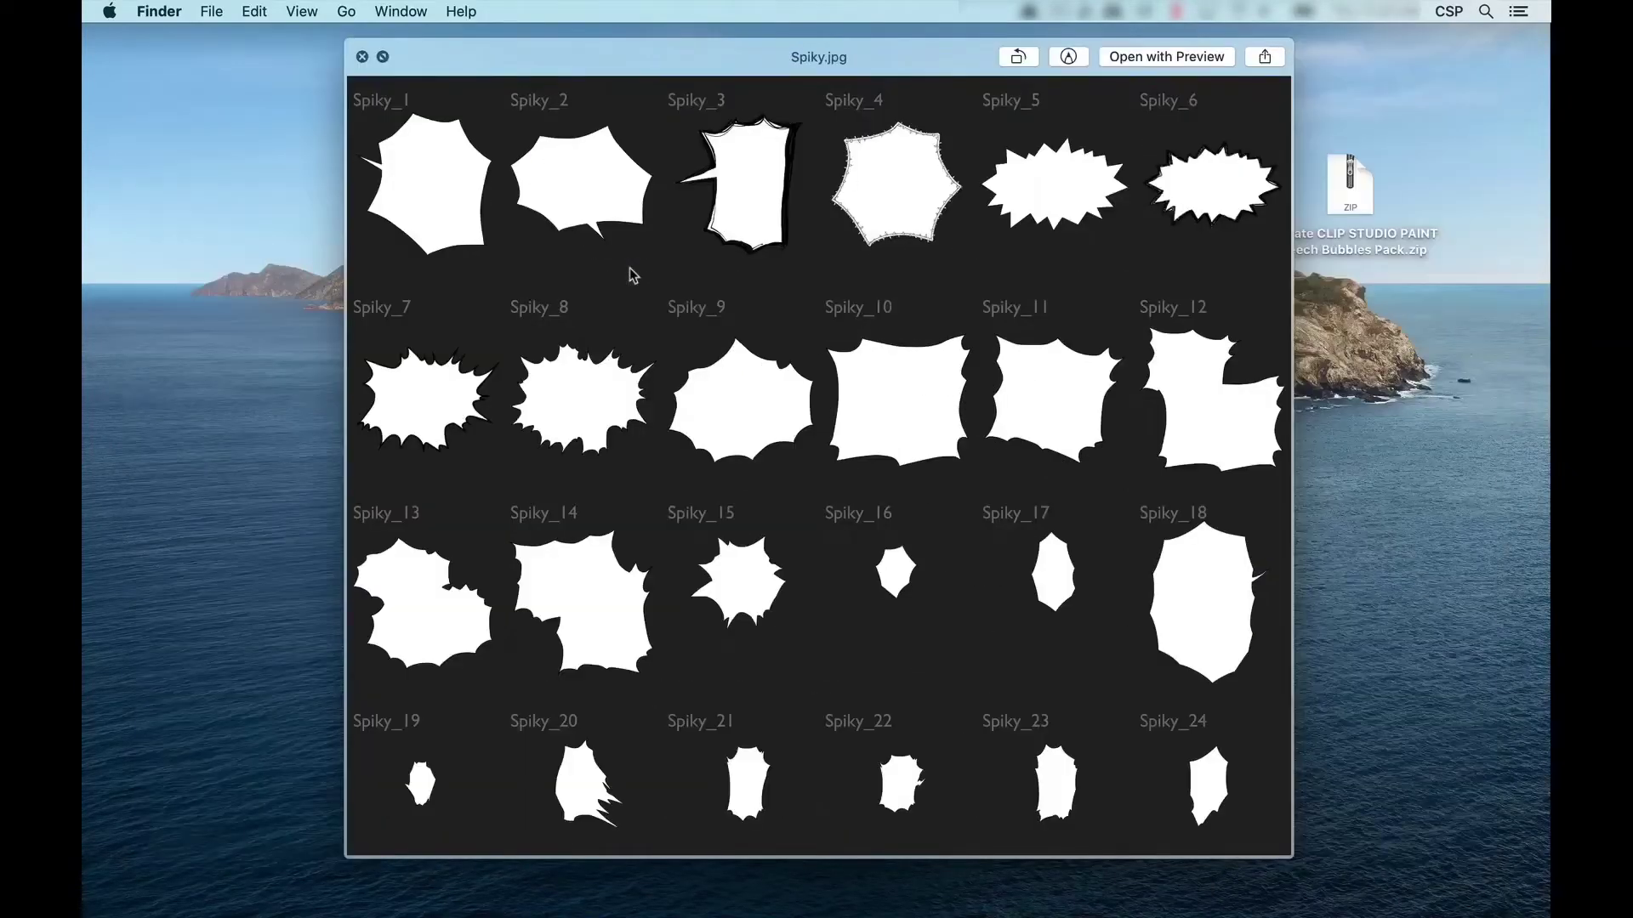
key(Down)
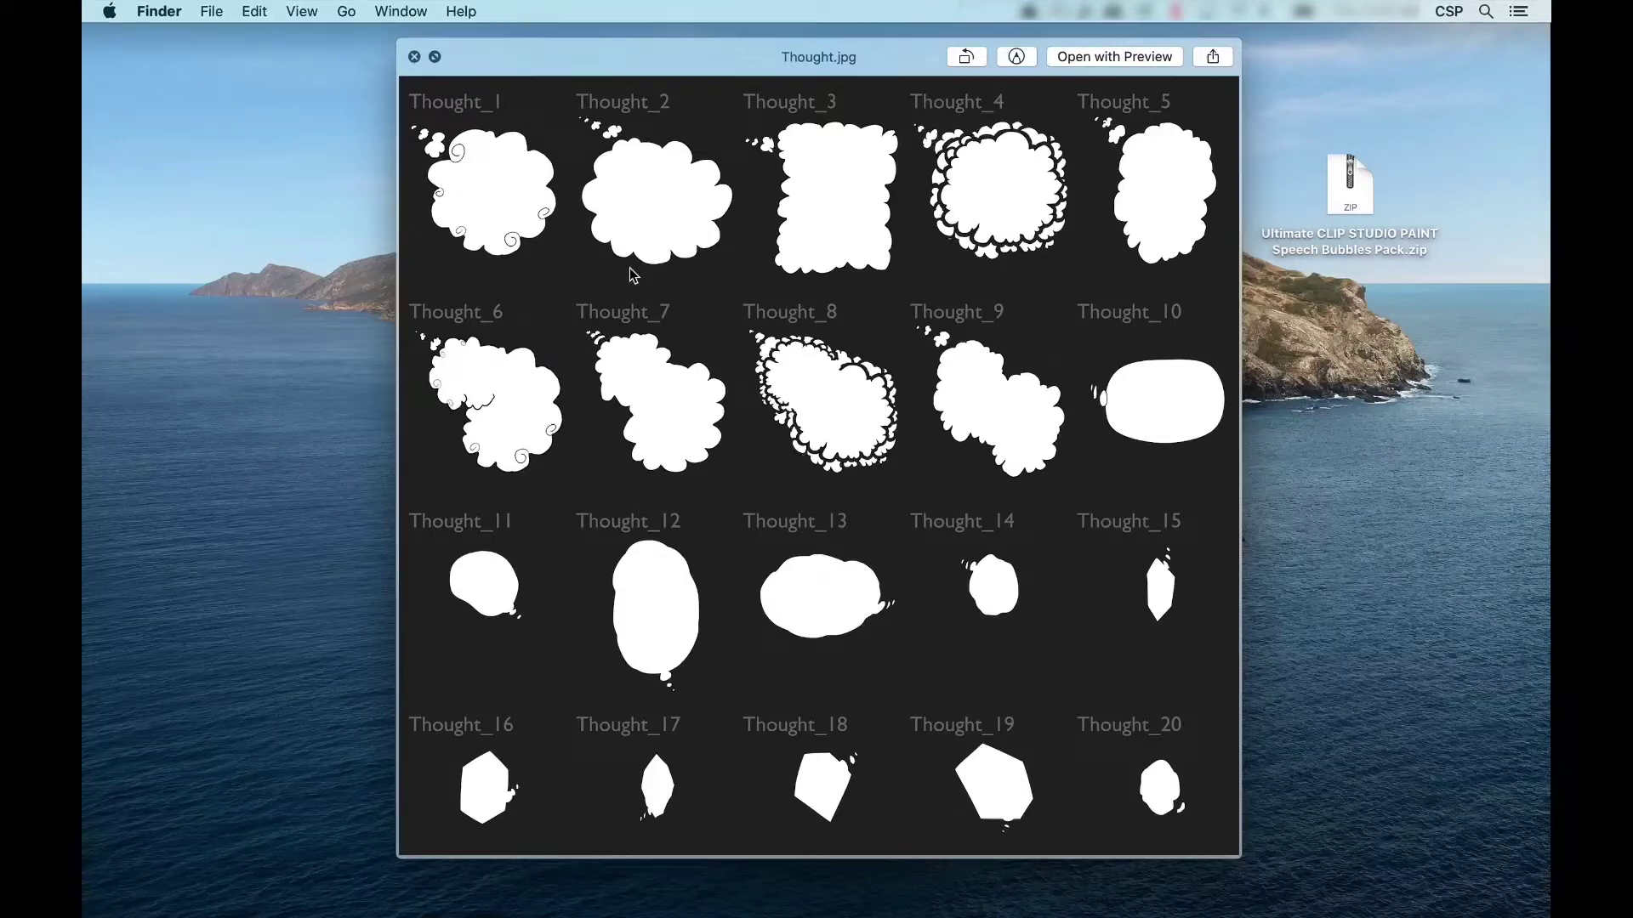
- Close the preview and drag Single_1.png from Single Bubbles into Clip Studio Paint
key(space)
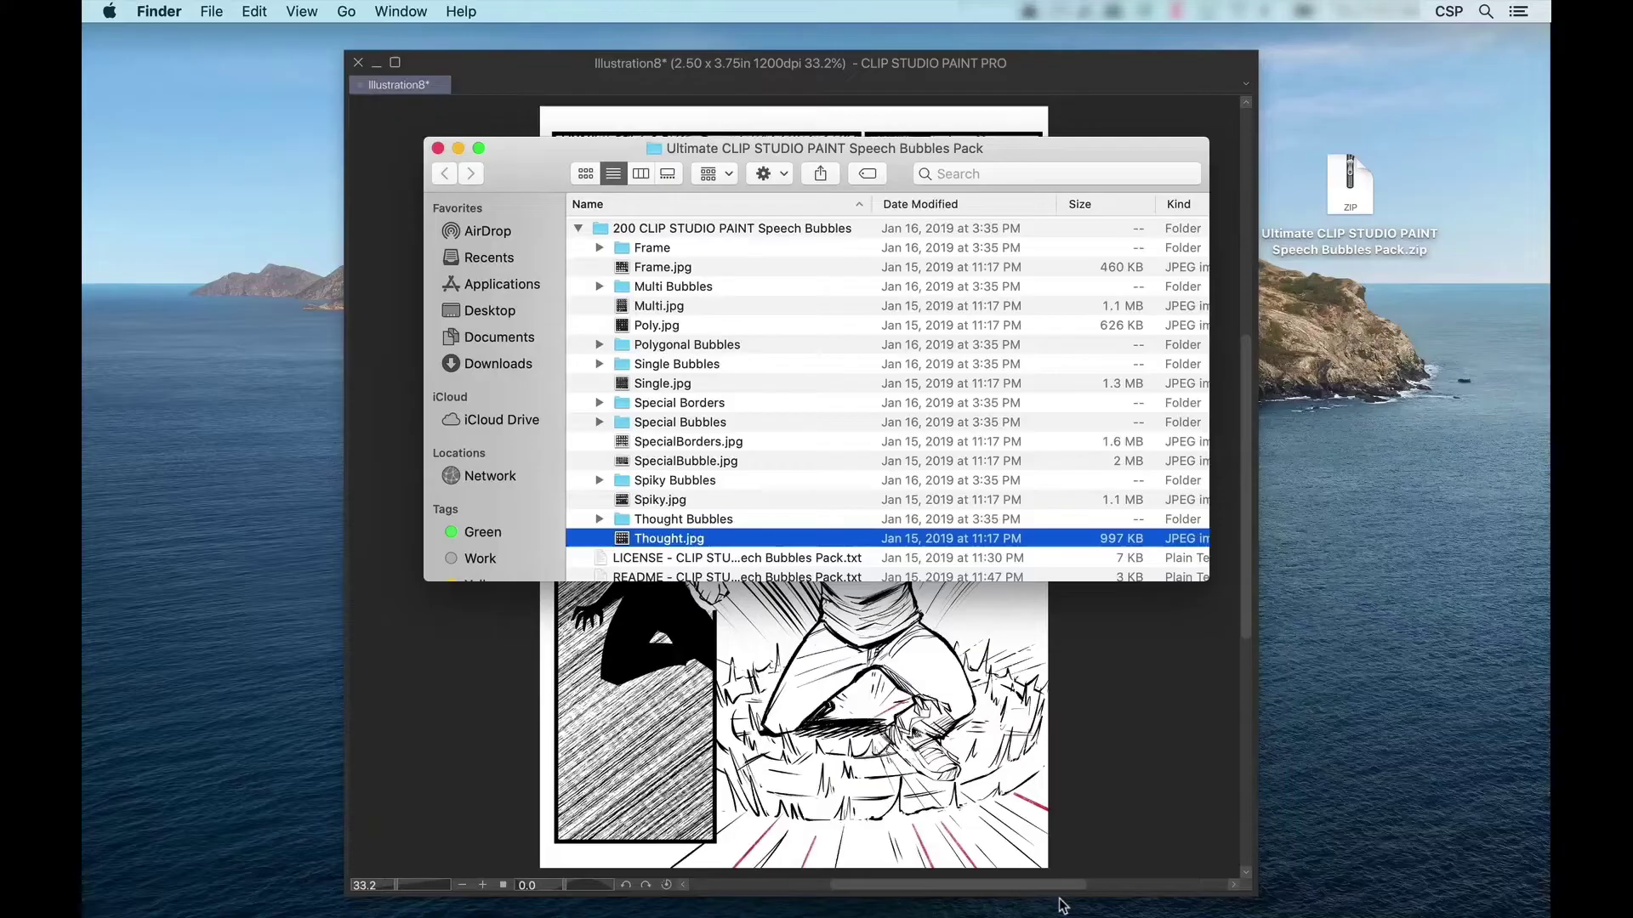
click(599, 364)
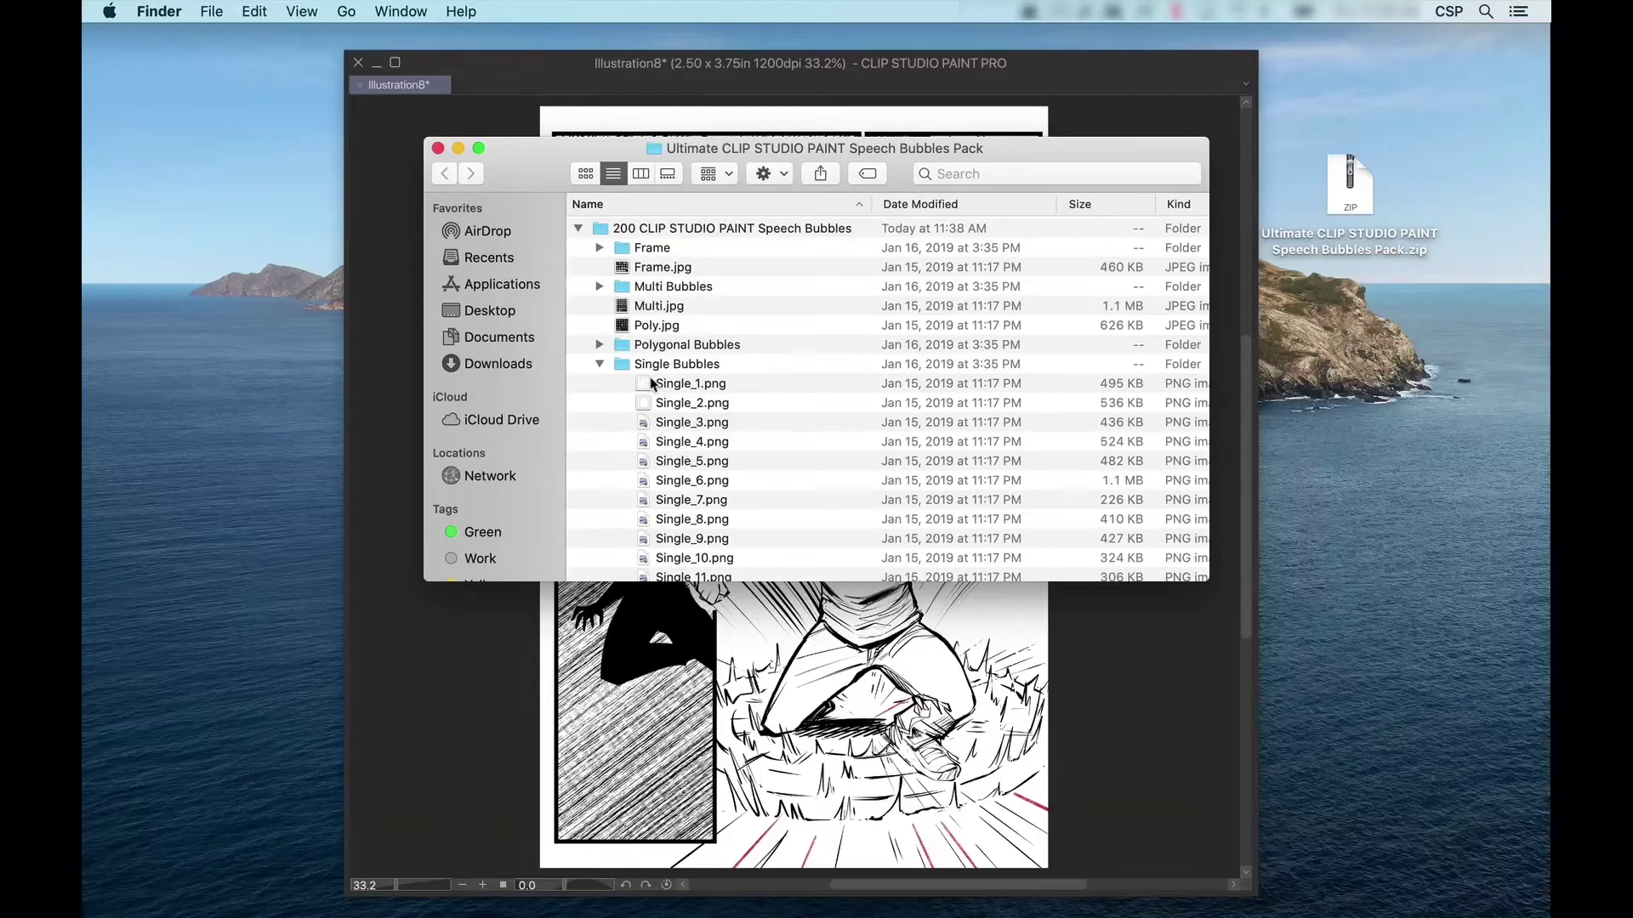
click(661, 384)
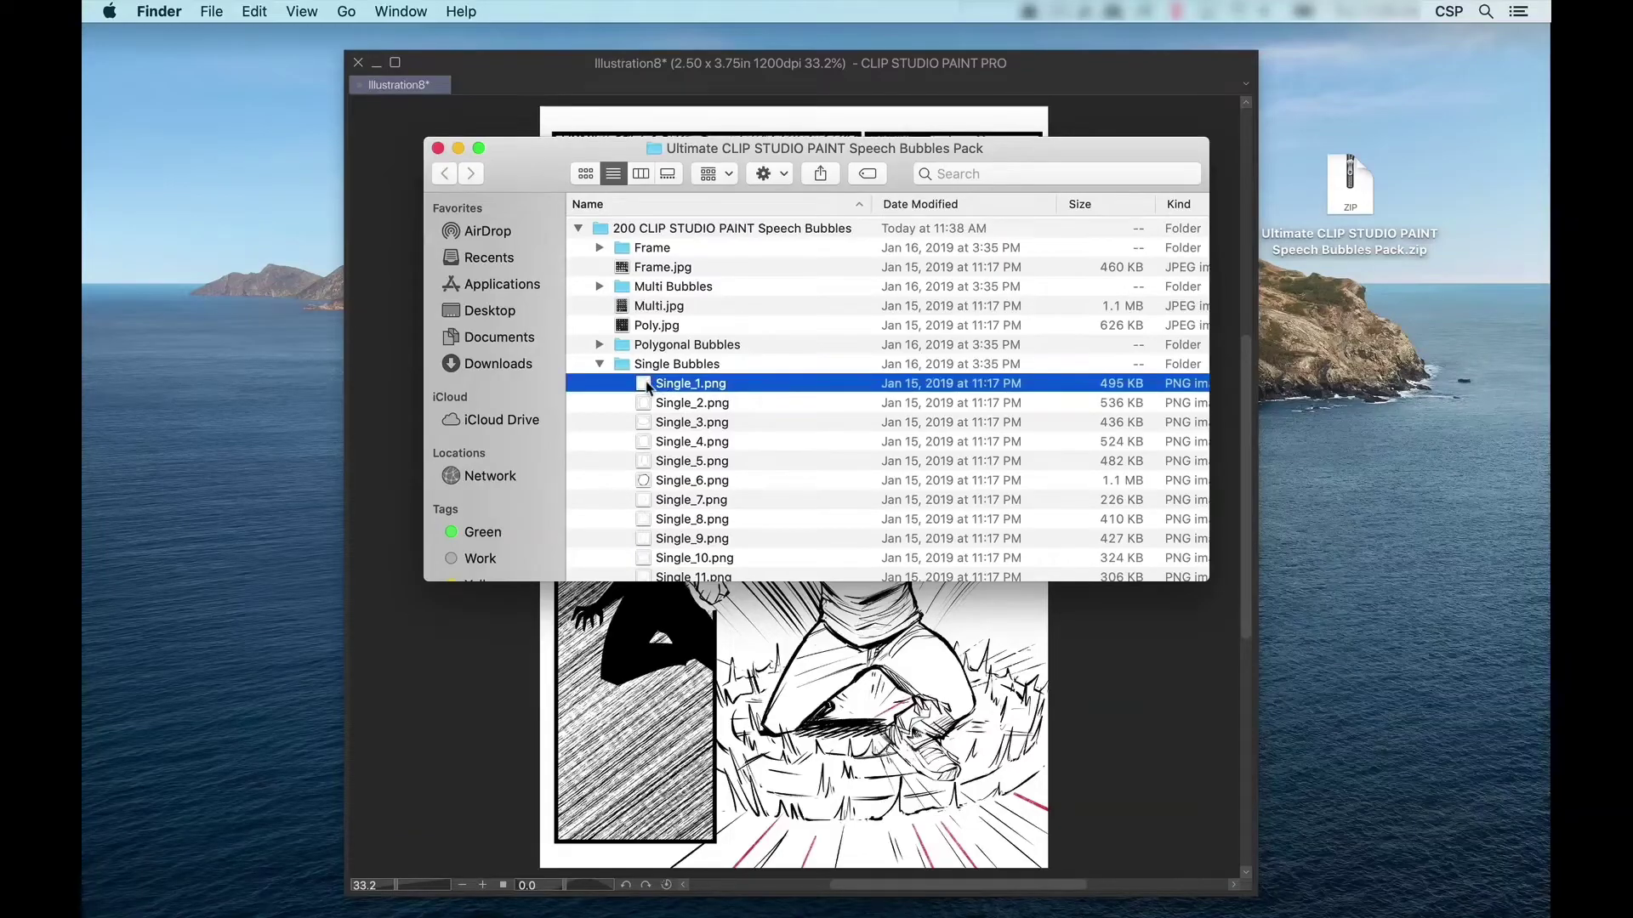
drag(646, 387, 504, 680)
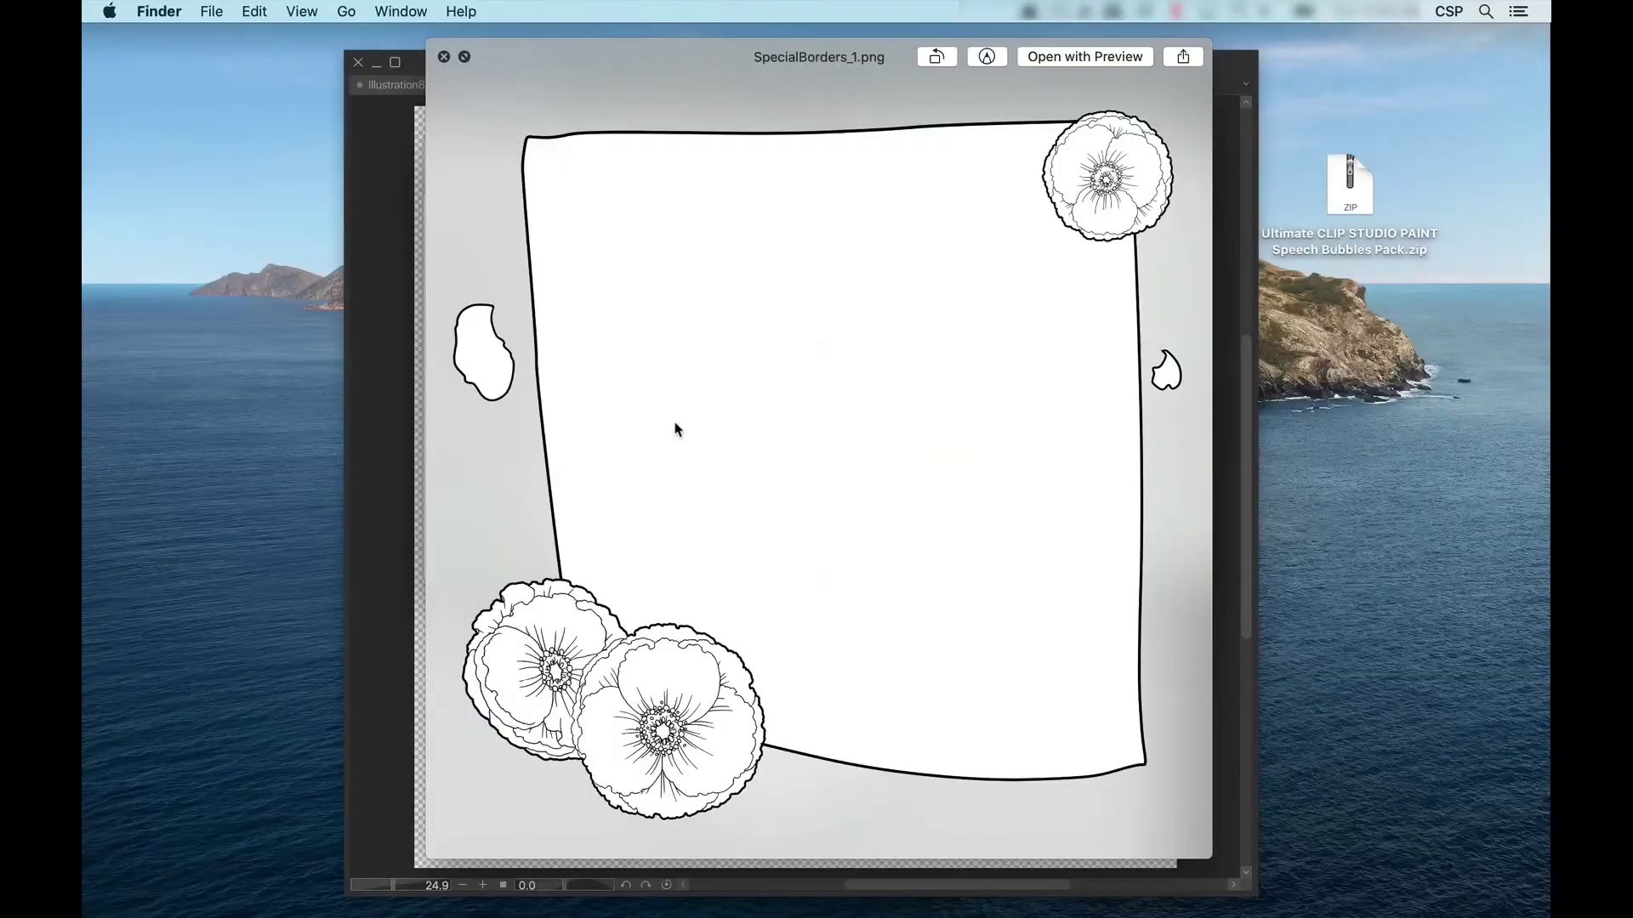
- Step through the rose, sunflower and thorn border previews to SpecialBorders_6.png
key(Down)
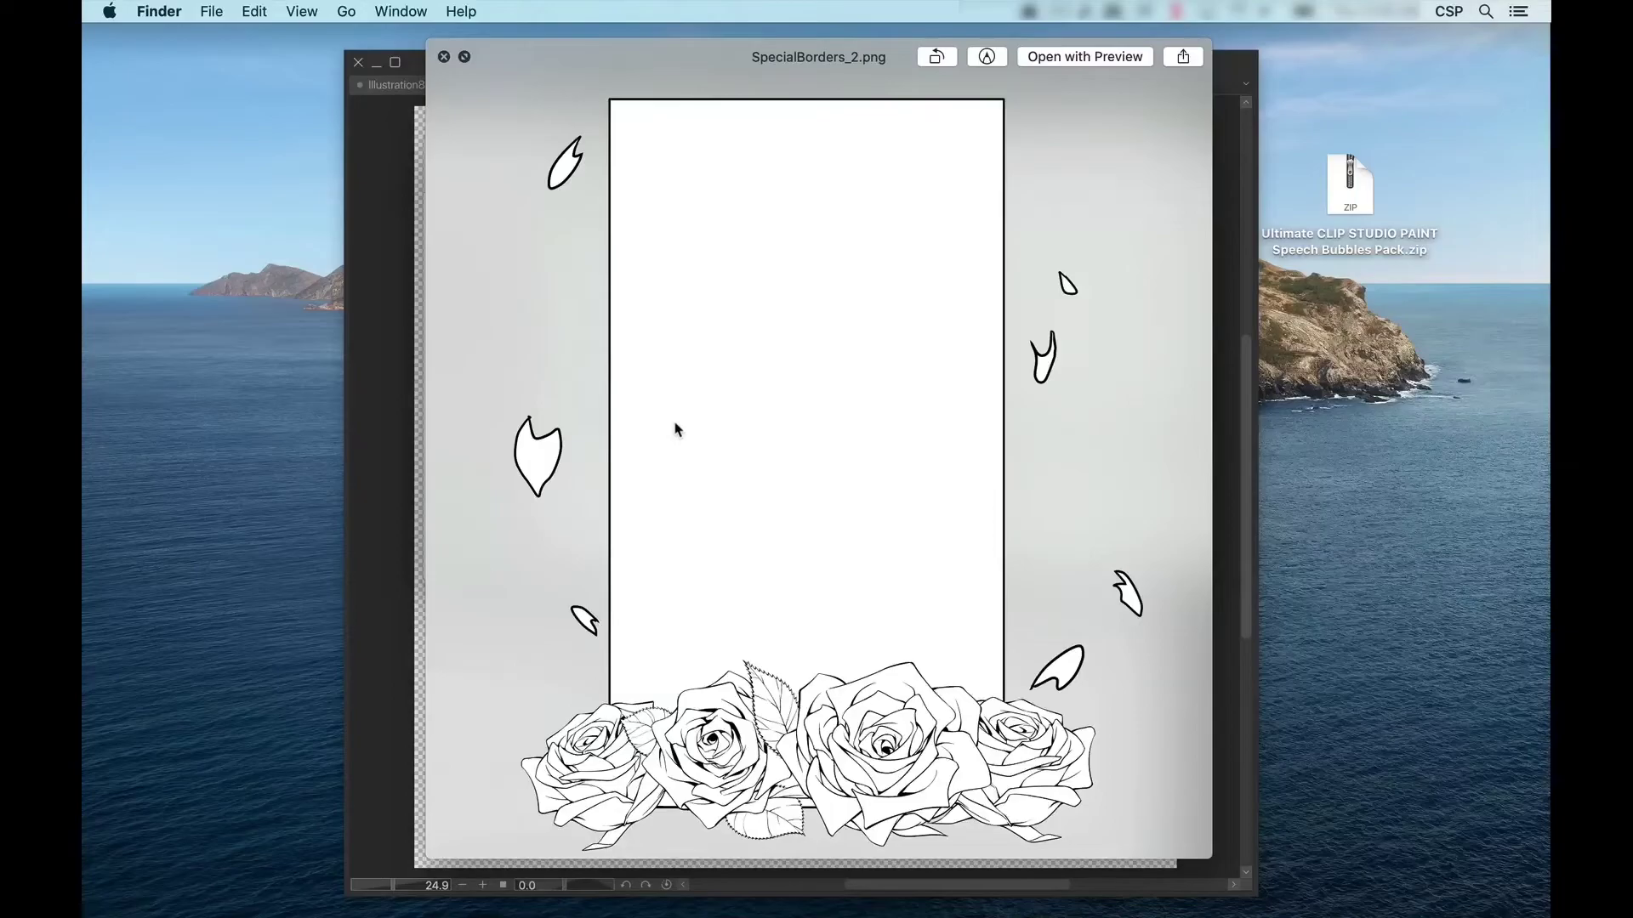
key(Down)
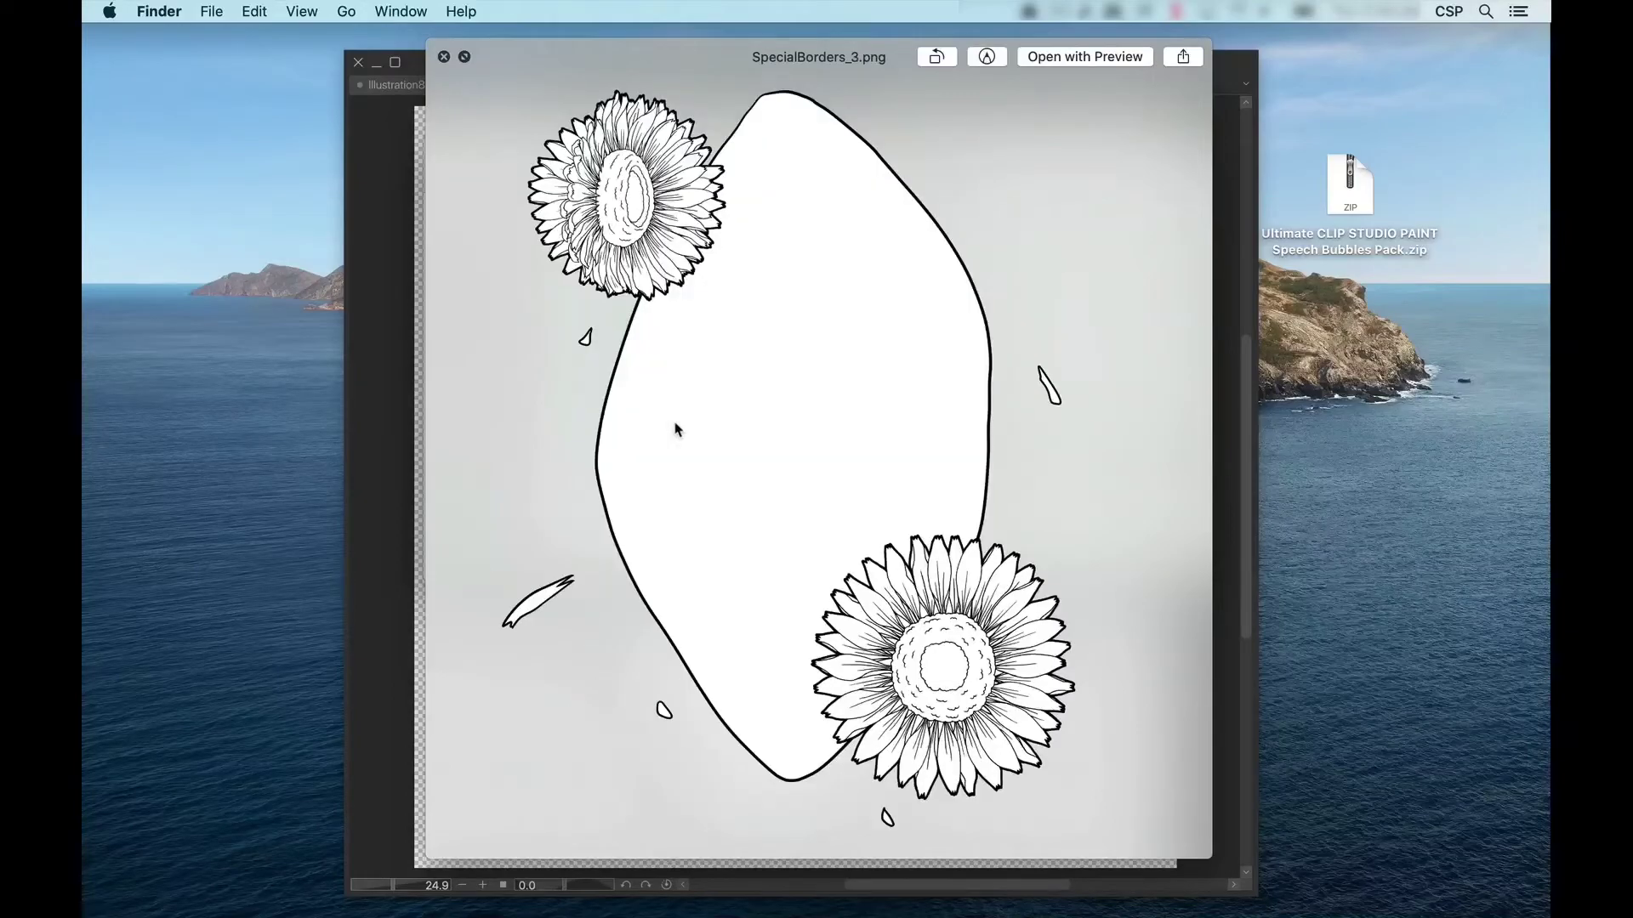
key(Down)
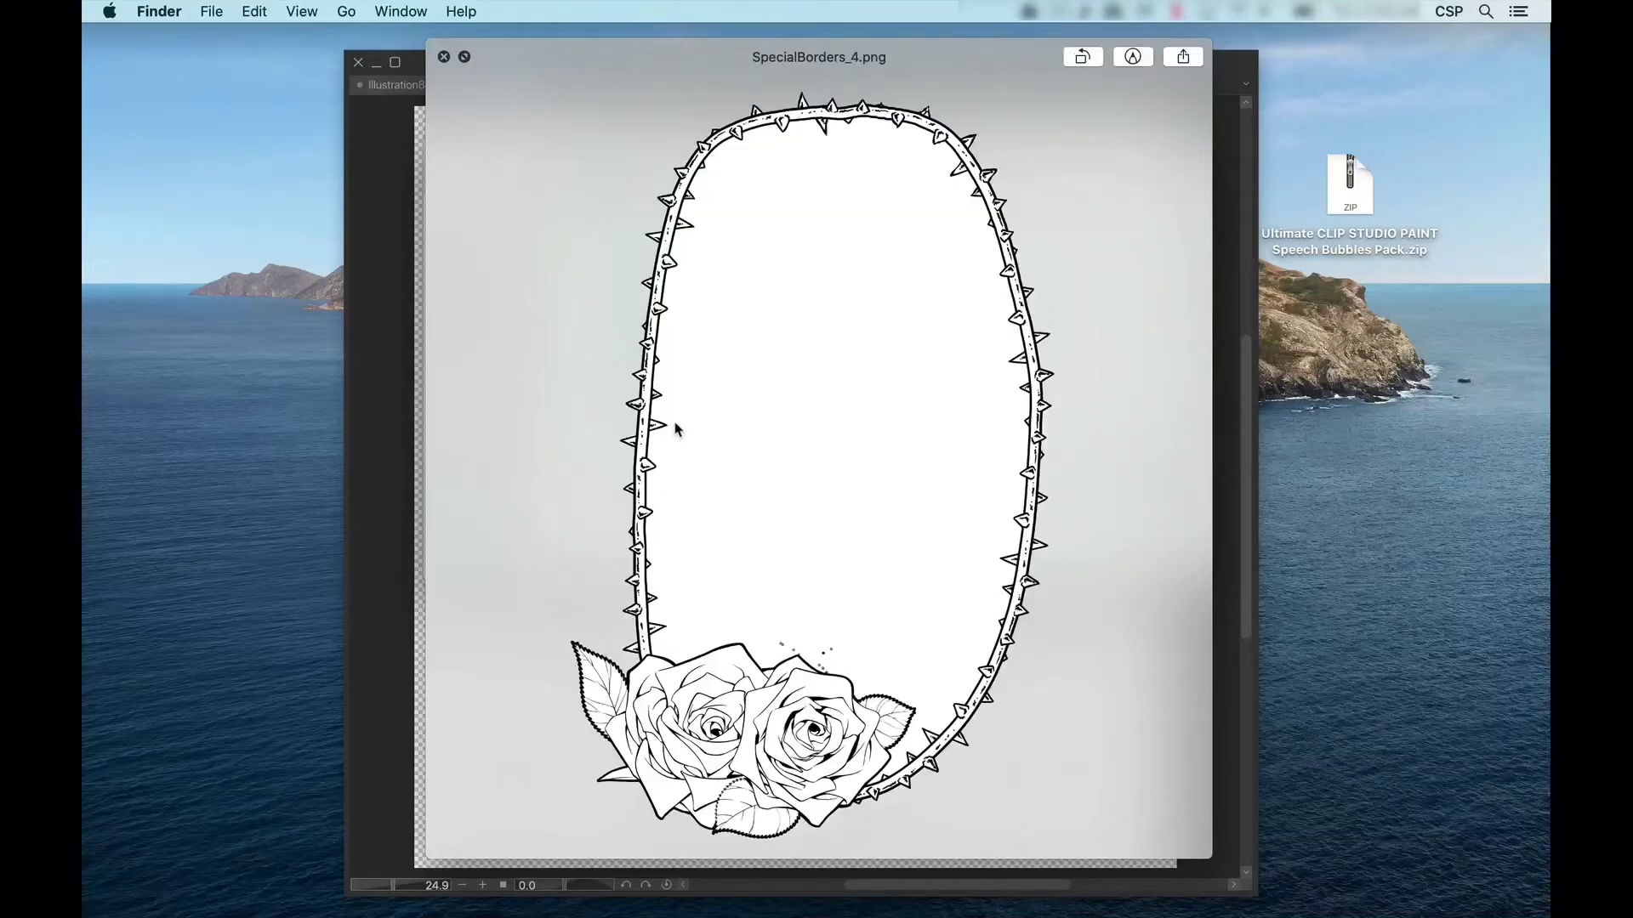
key(Down)
key(Down)
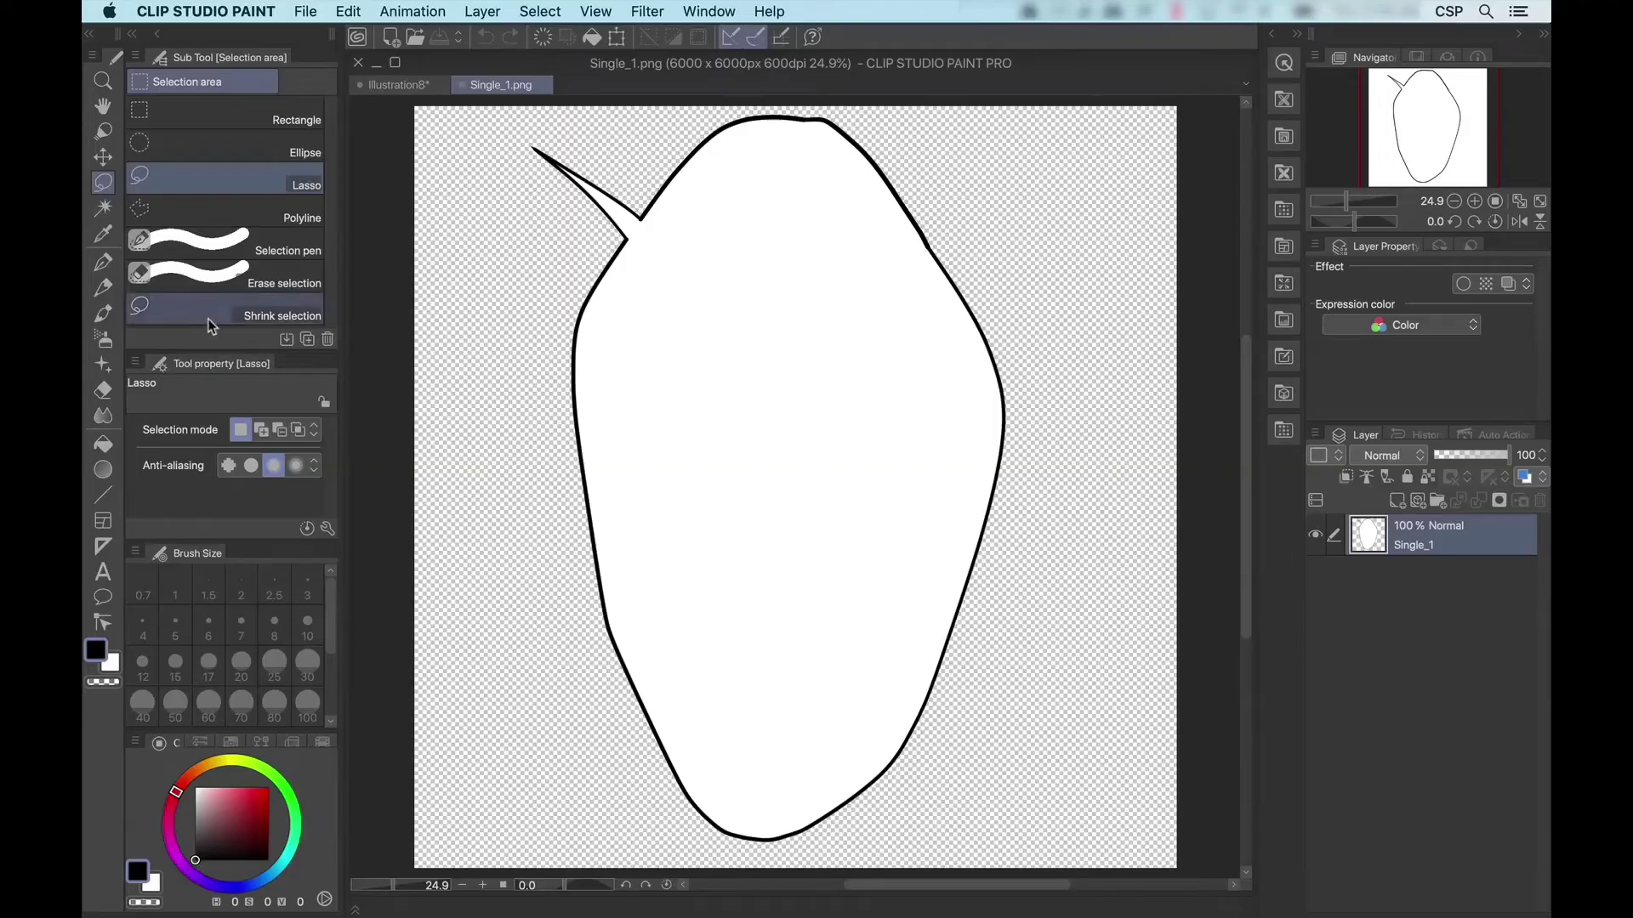
- Open the Layer menu for the Single_1.png speech balloon
click(482, 12)
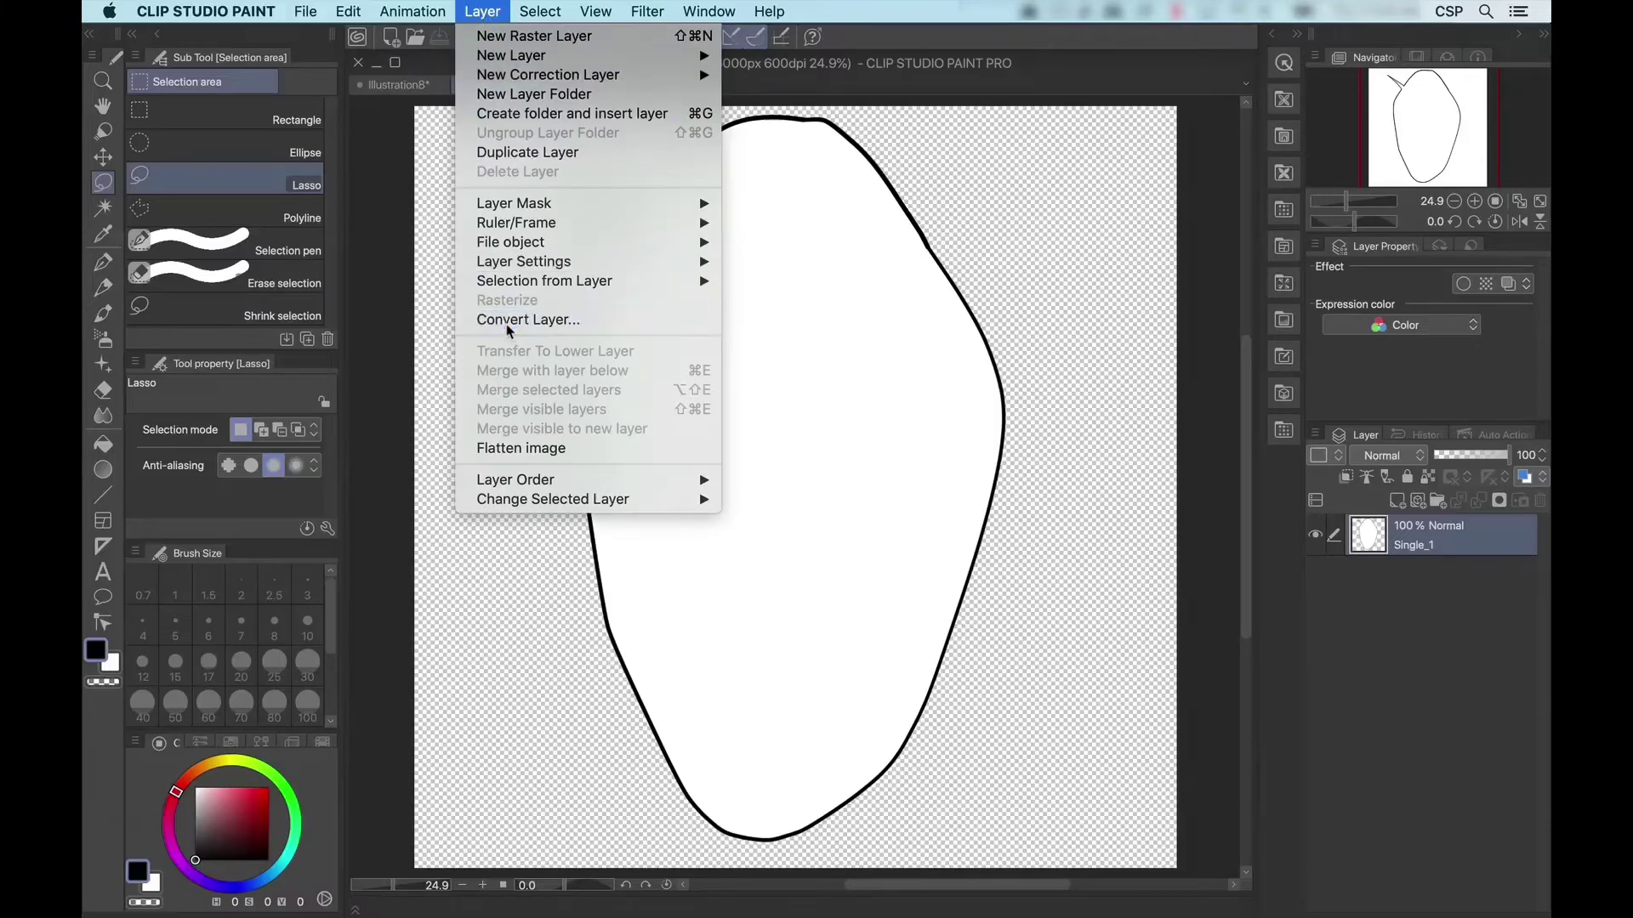
- Convert the balloon layer to an Image material layer named 'Single 1'
click(528, 320)
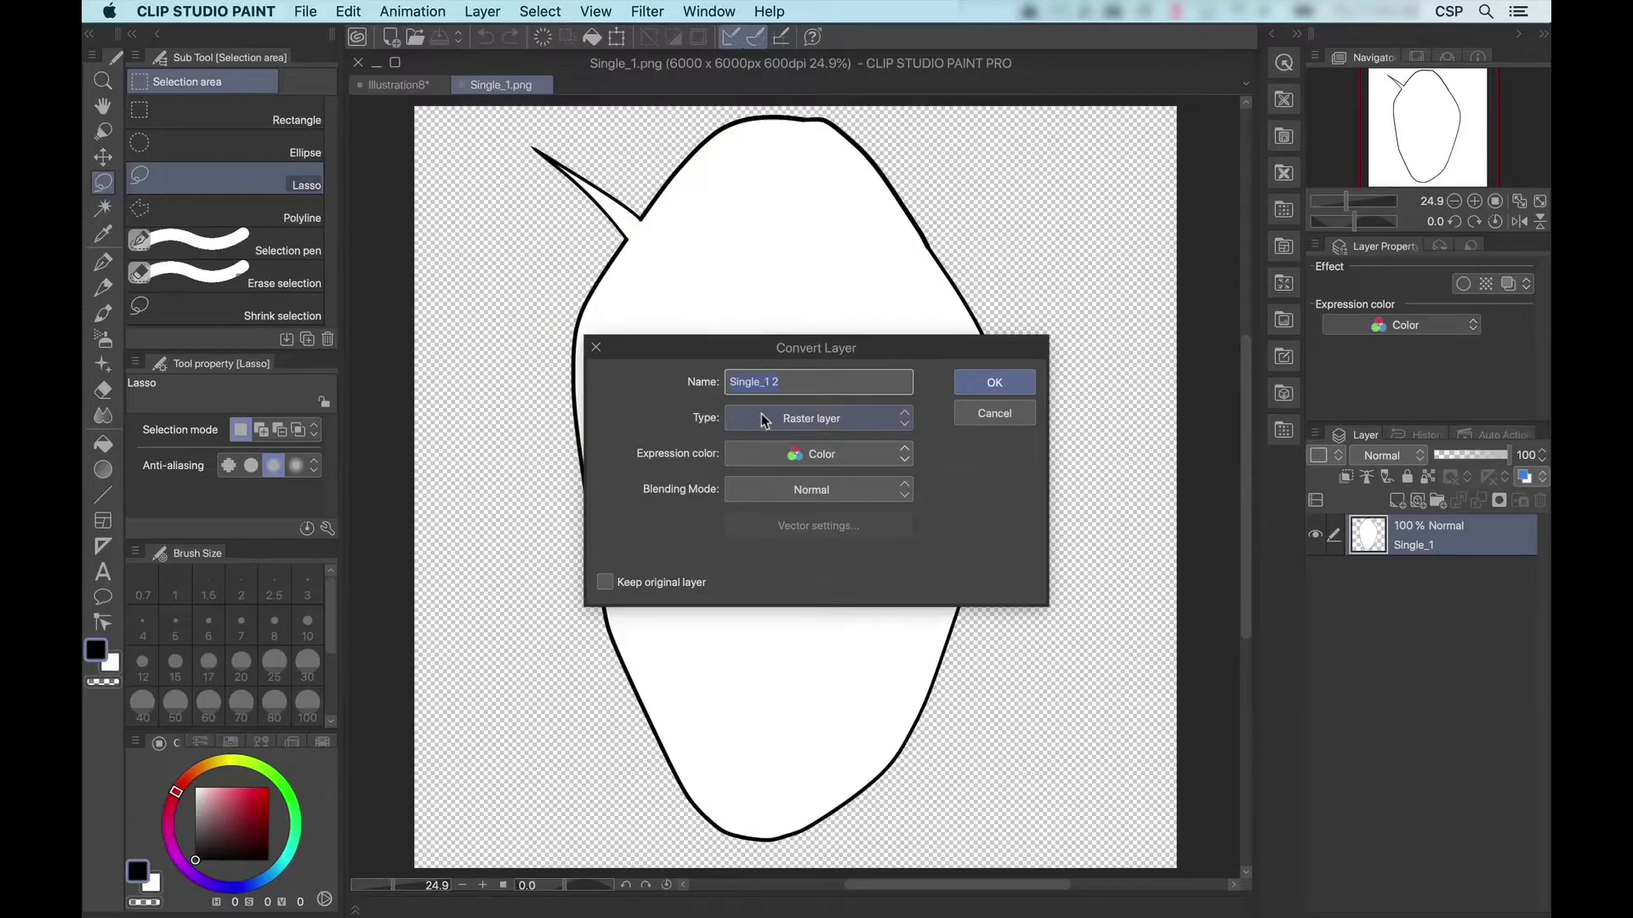
text(Single 1)
click(763, 419)
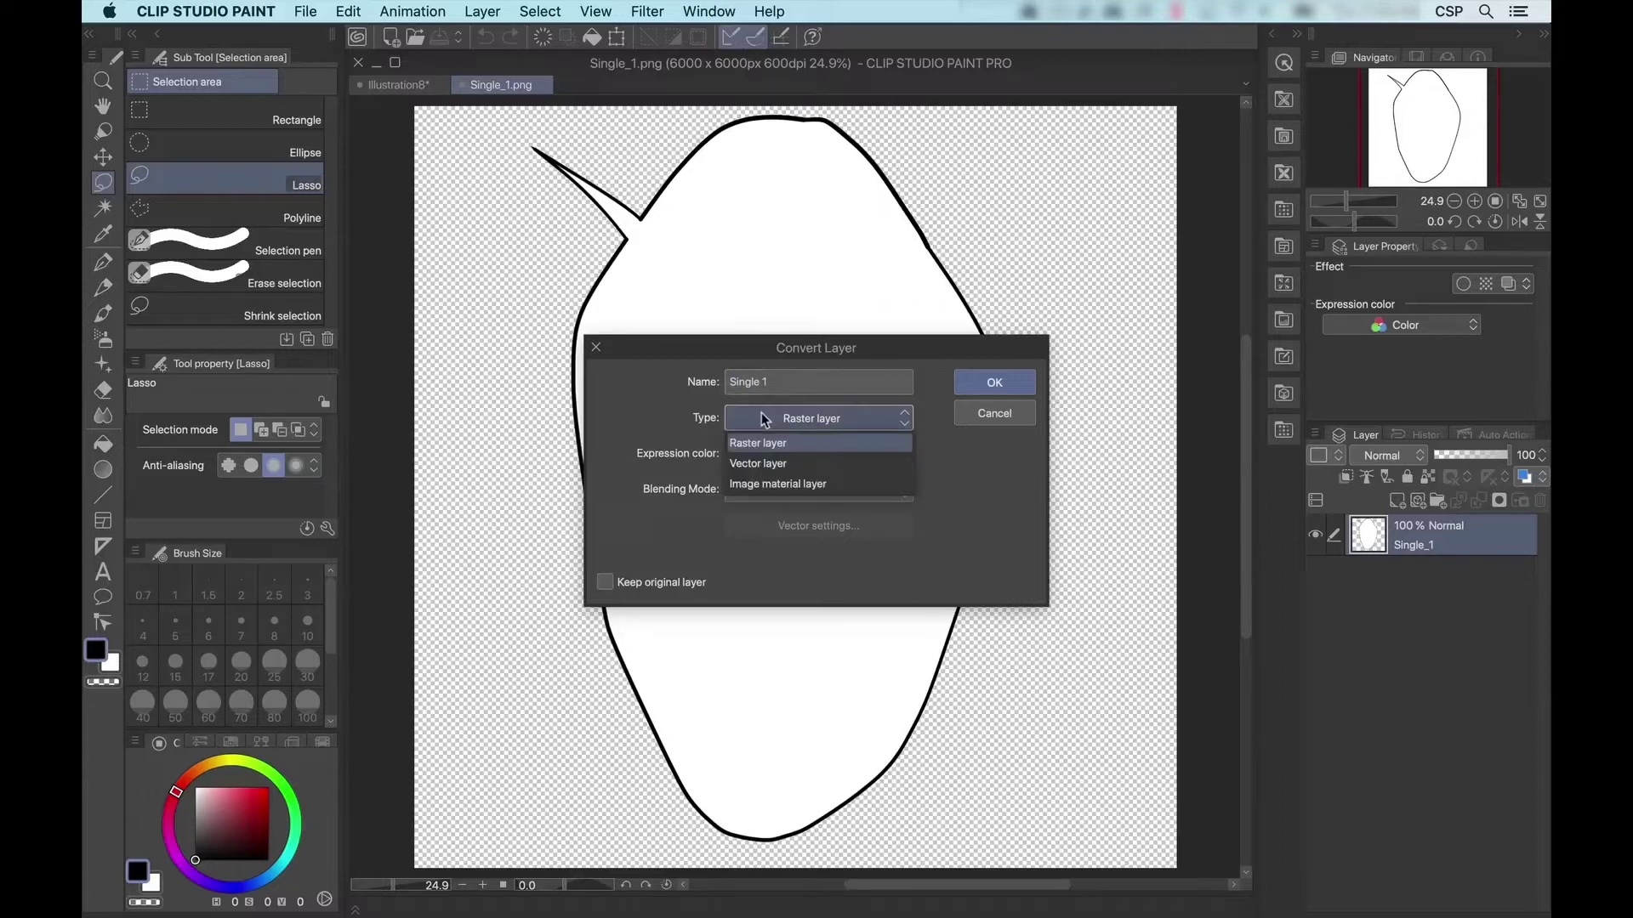
click(760, 484)
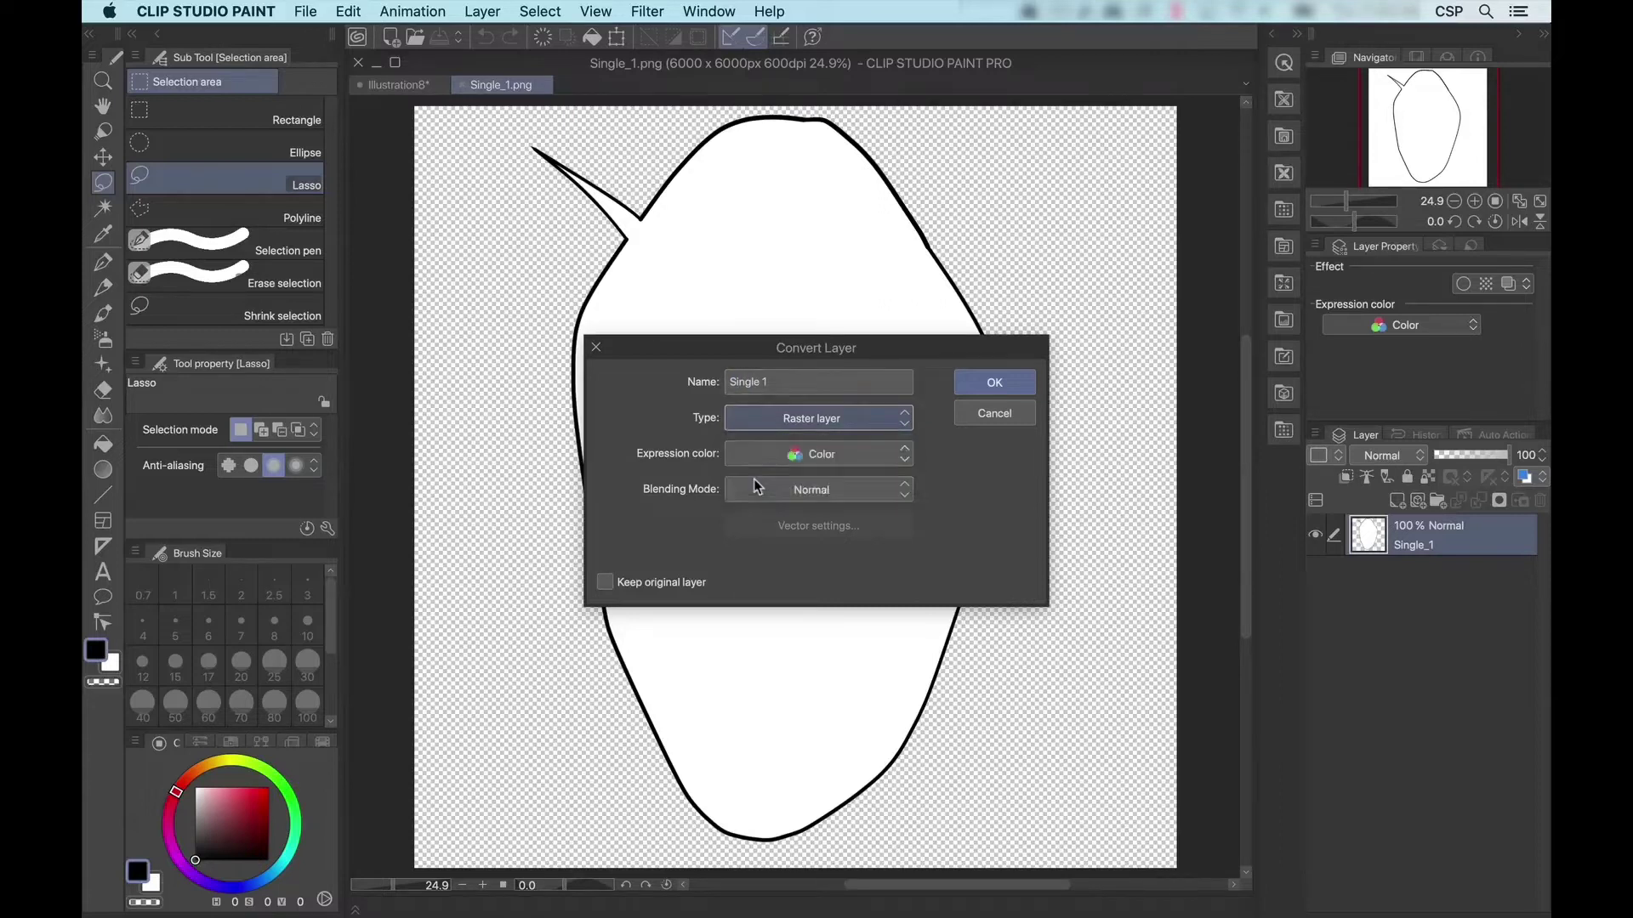
click(997, 387)
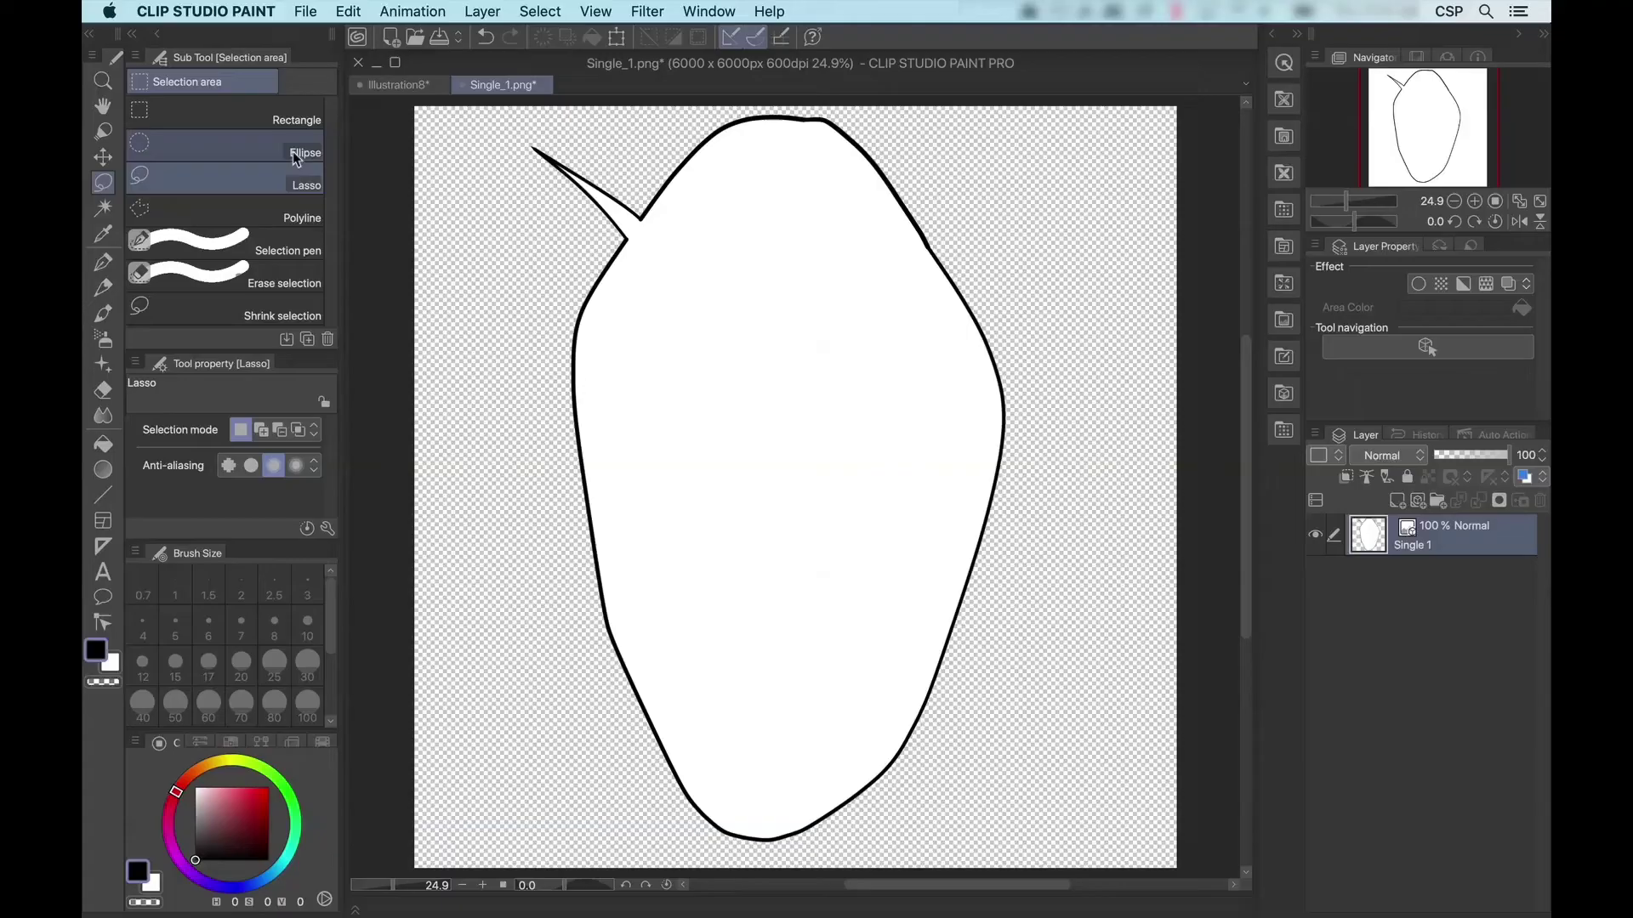
key(o)
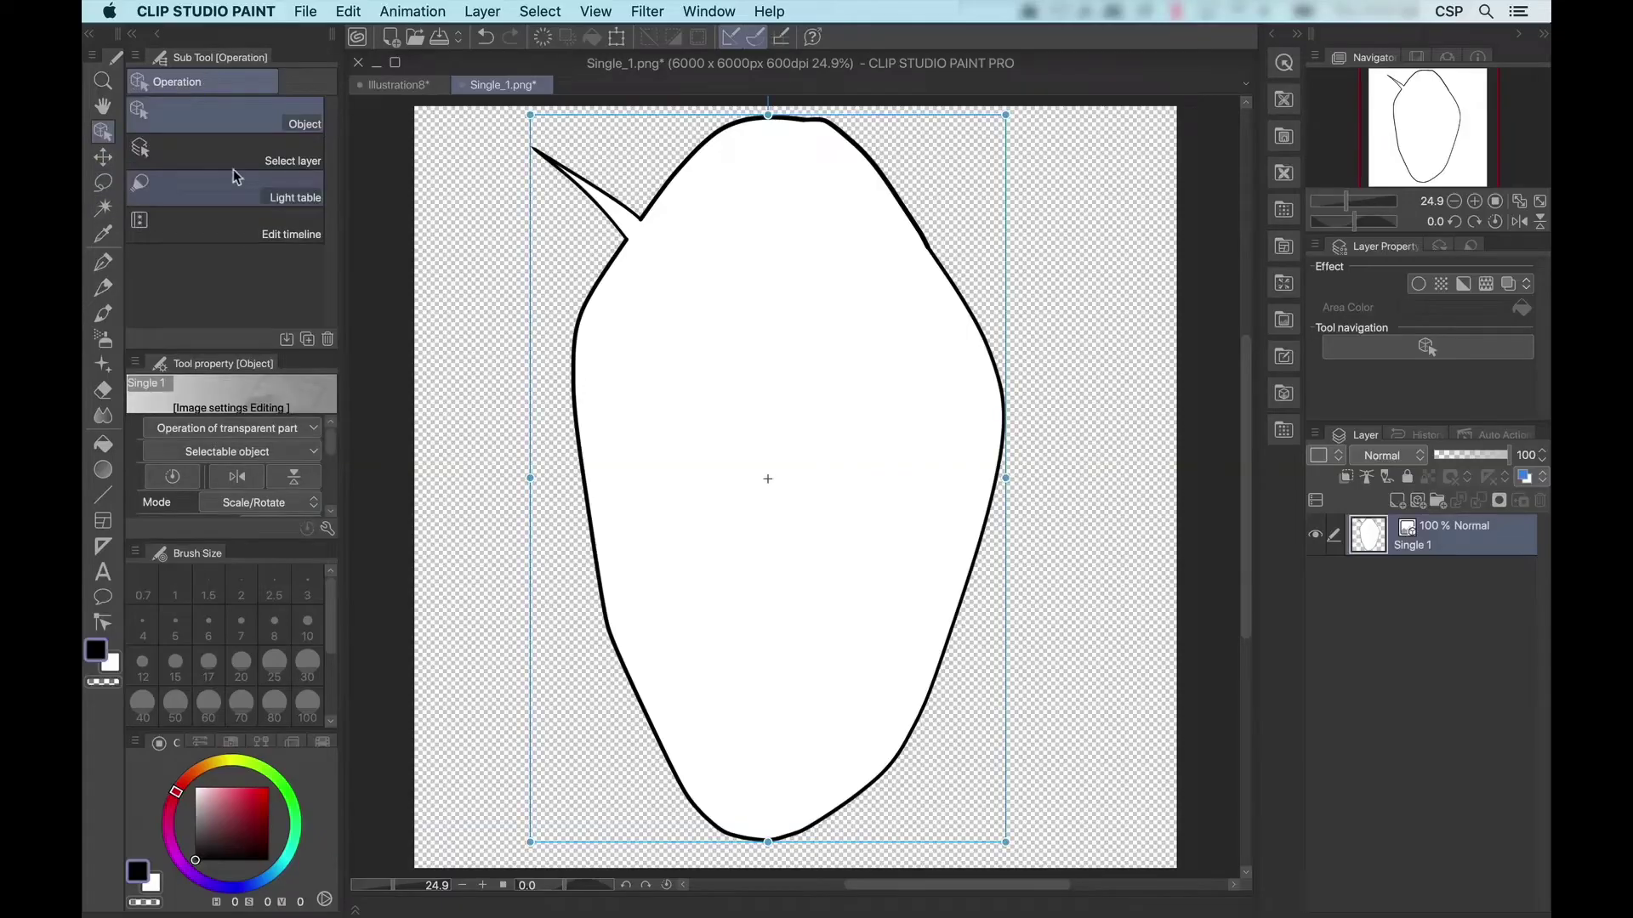
drag(530, 115, 617, 261)
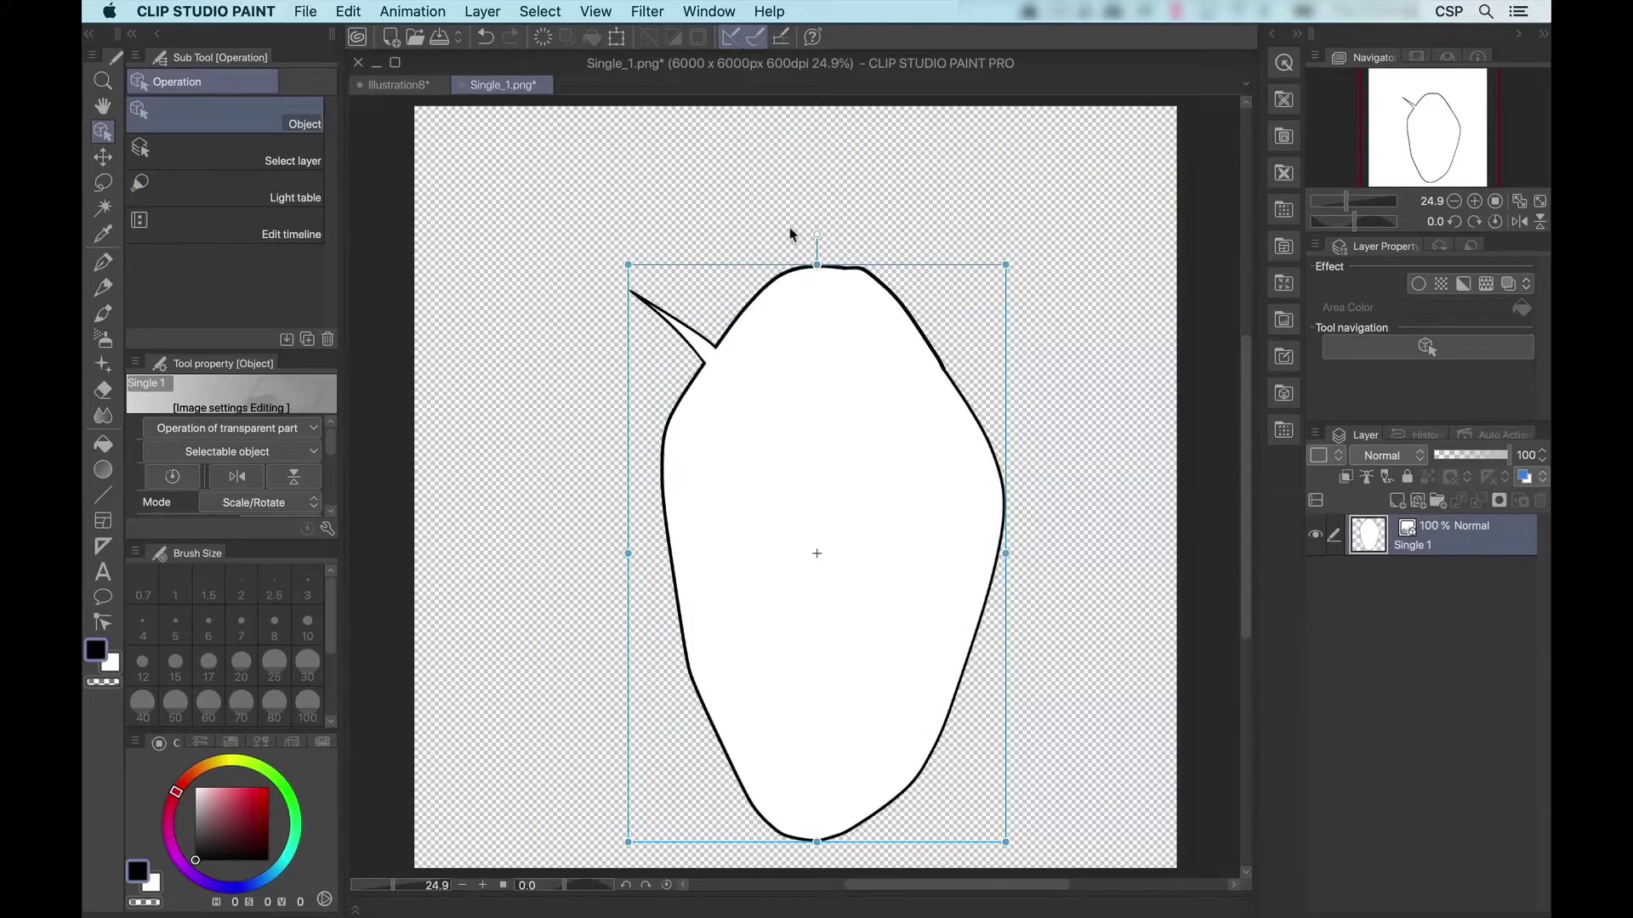
drag(778, 228, 884, 222)
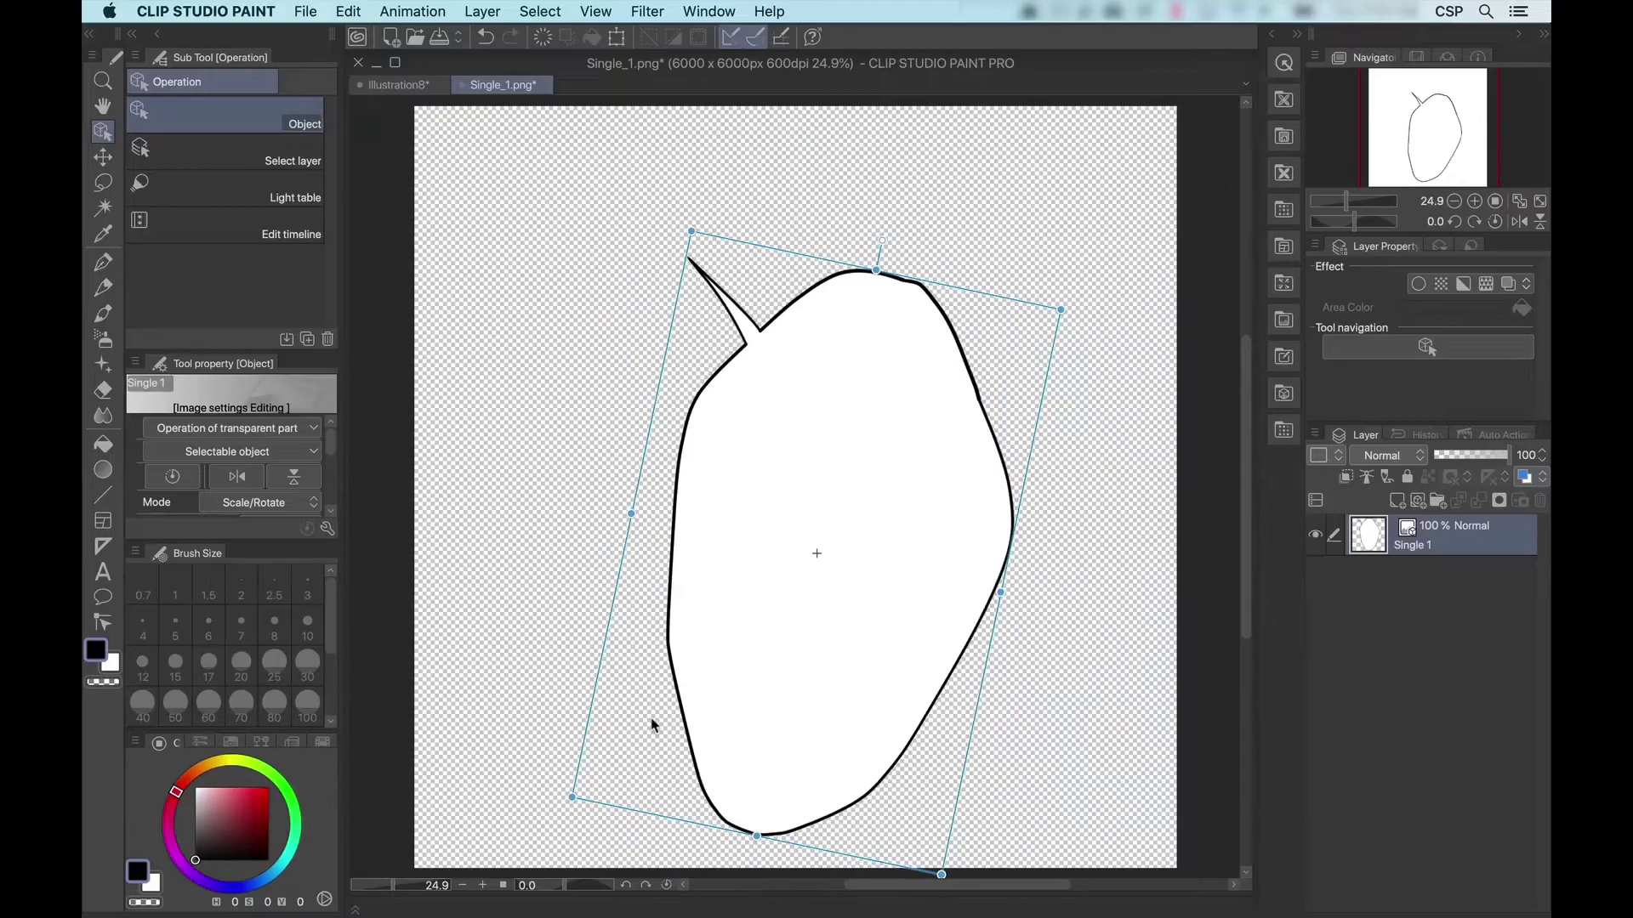
drag(571, 797, 1232, 124)
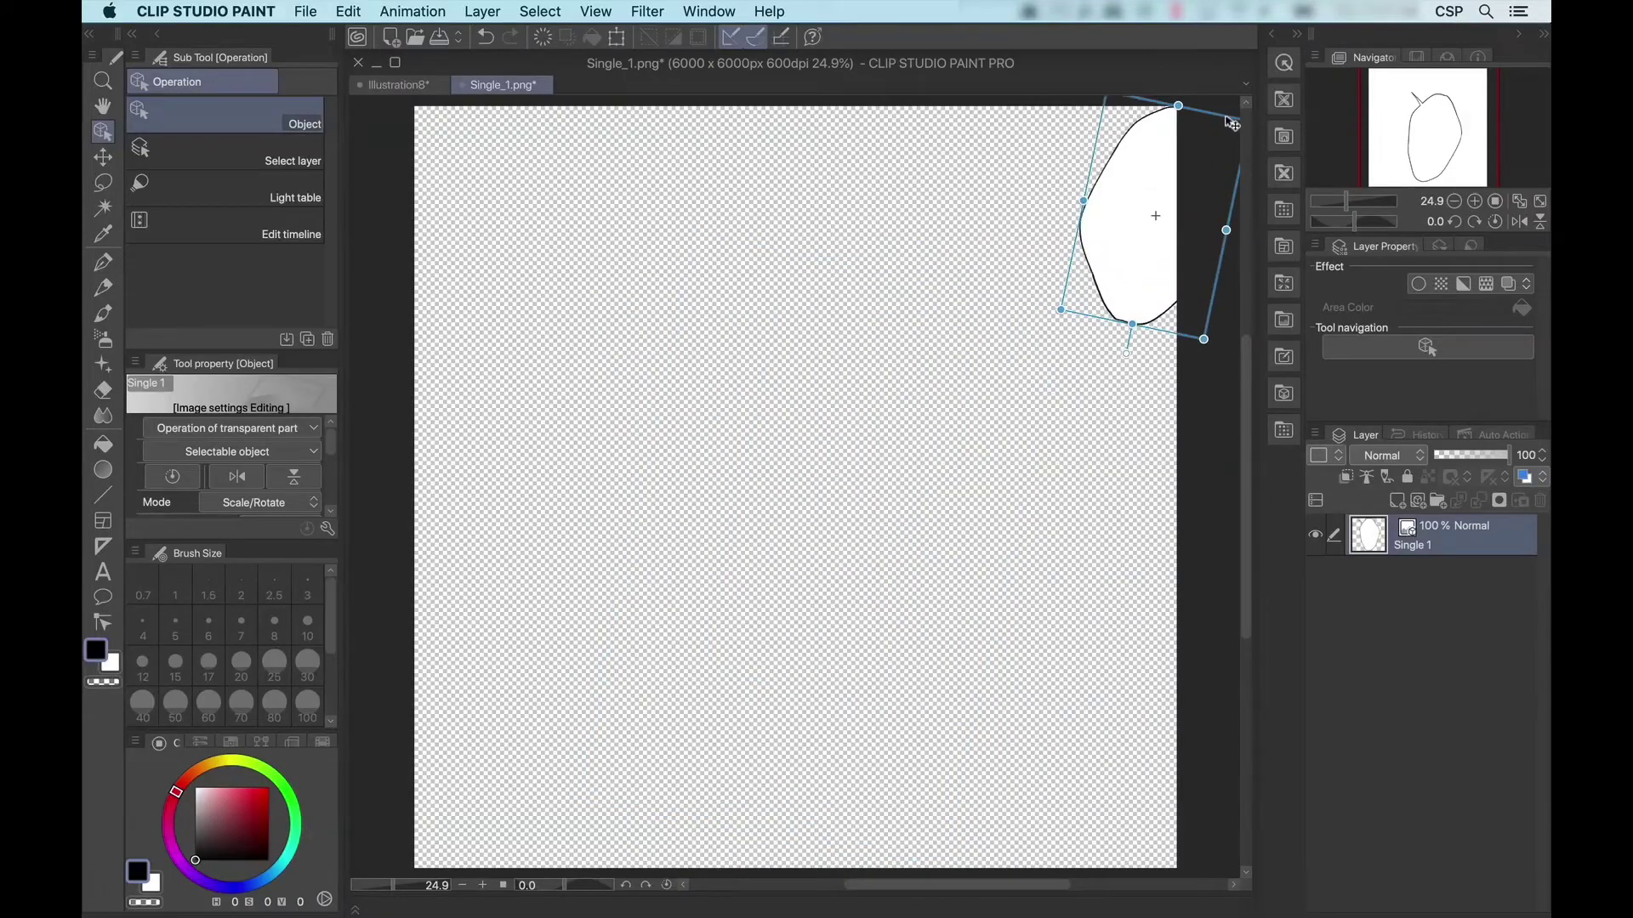
drag(1137, 263, 815, 400)
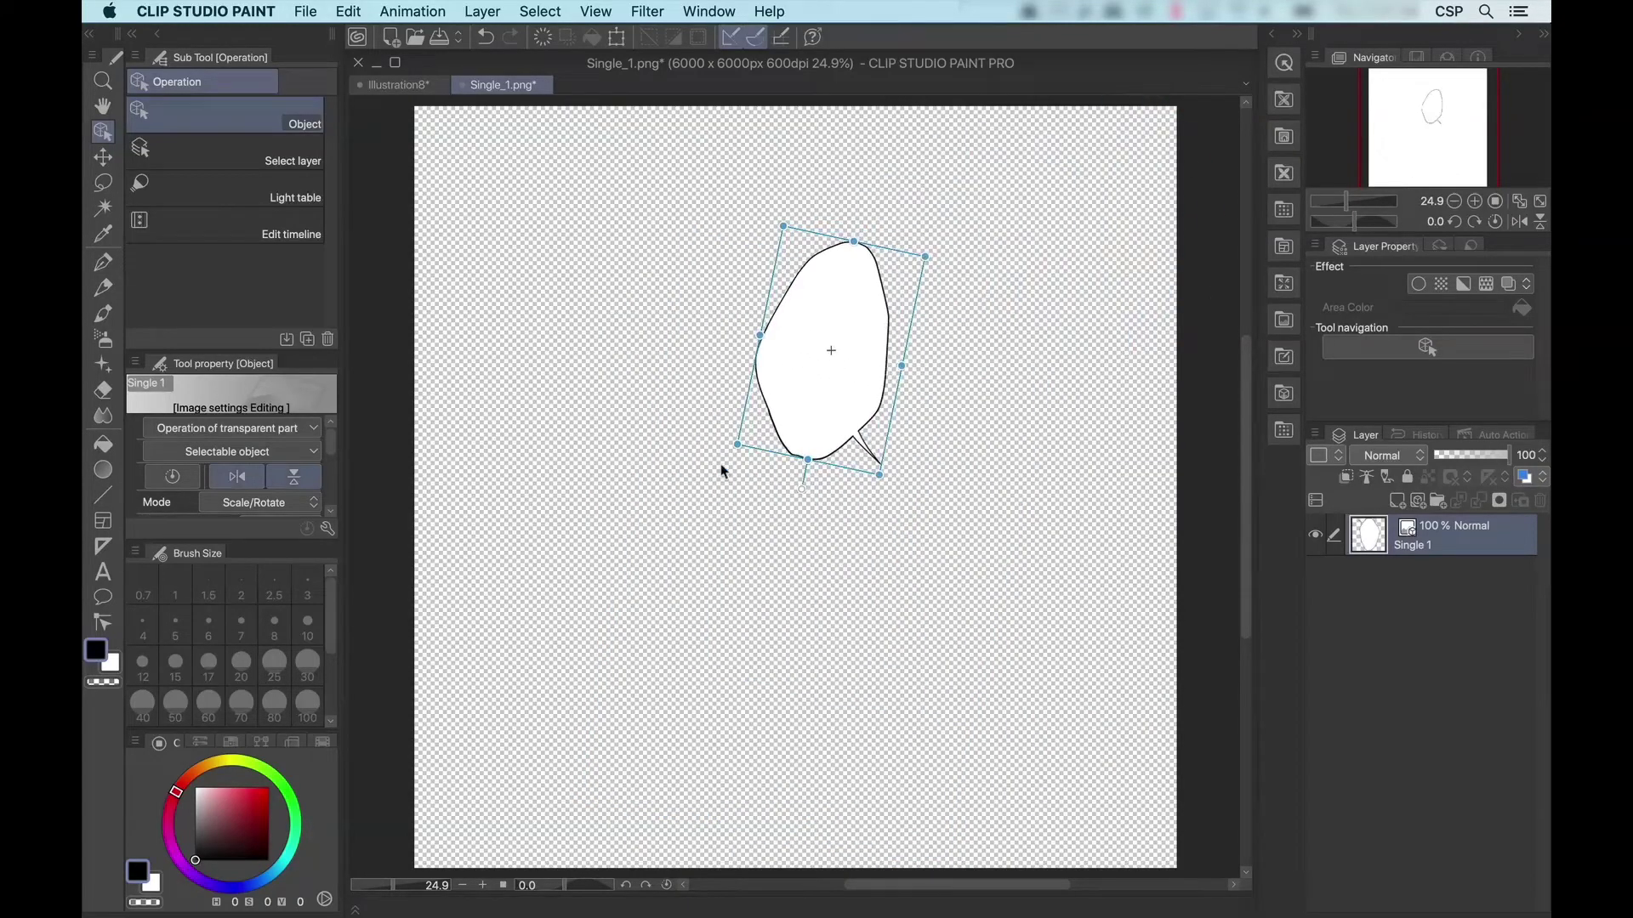
drag(737, 444, 623, 557)
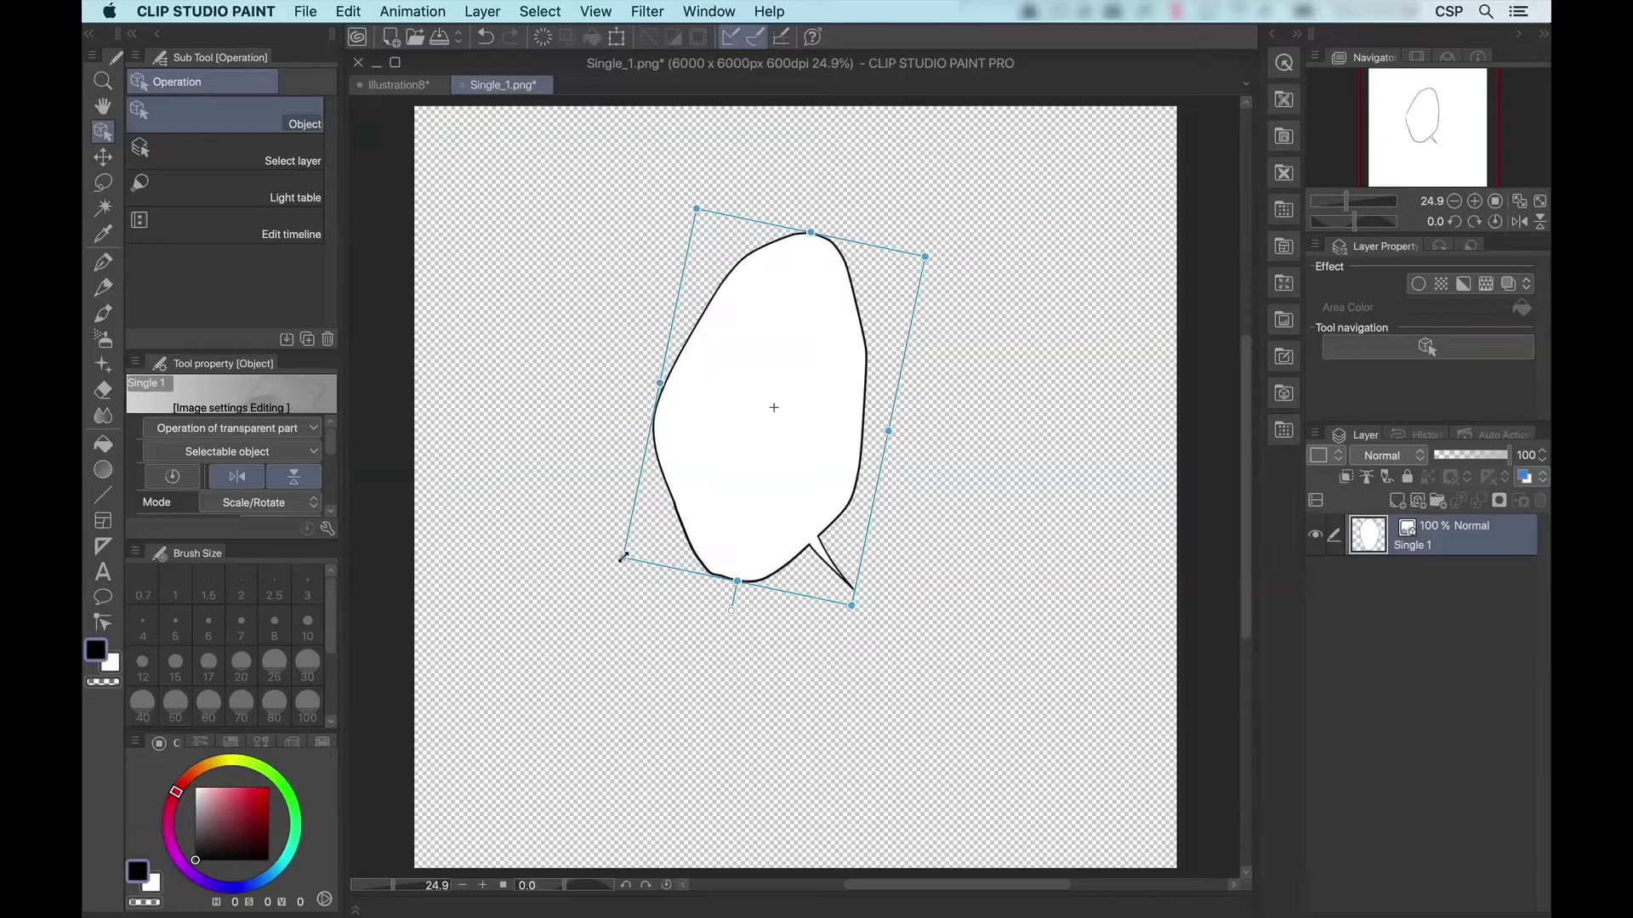
key(super+z)
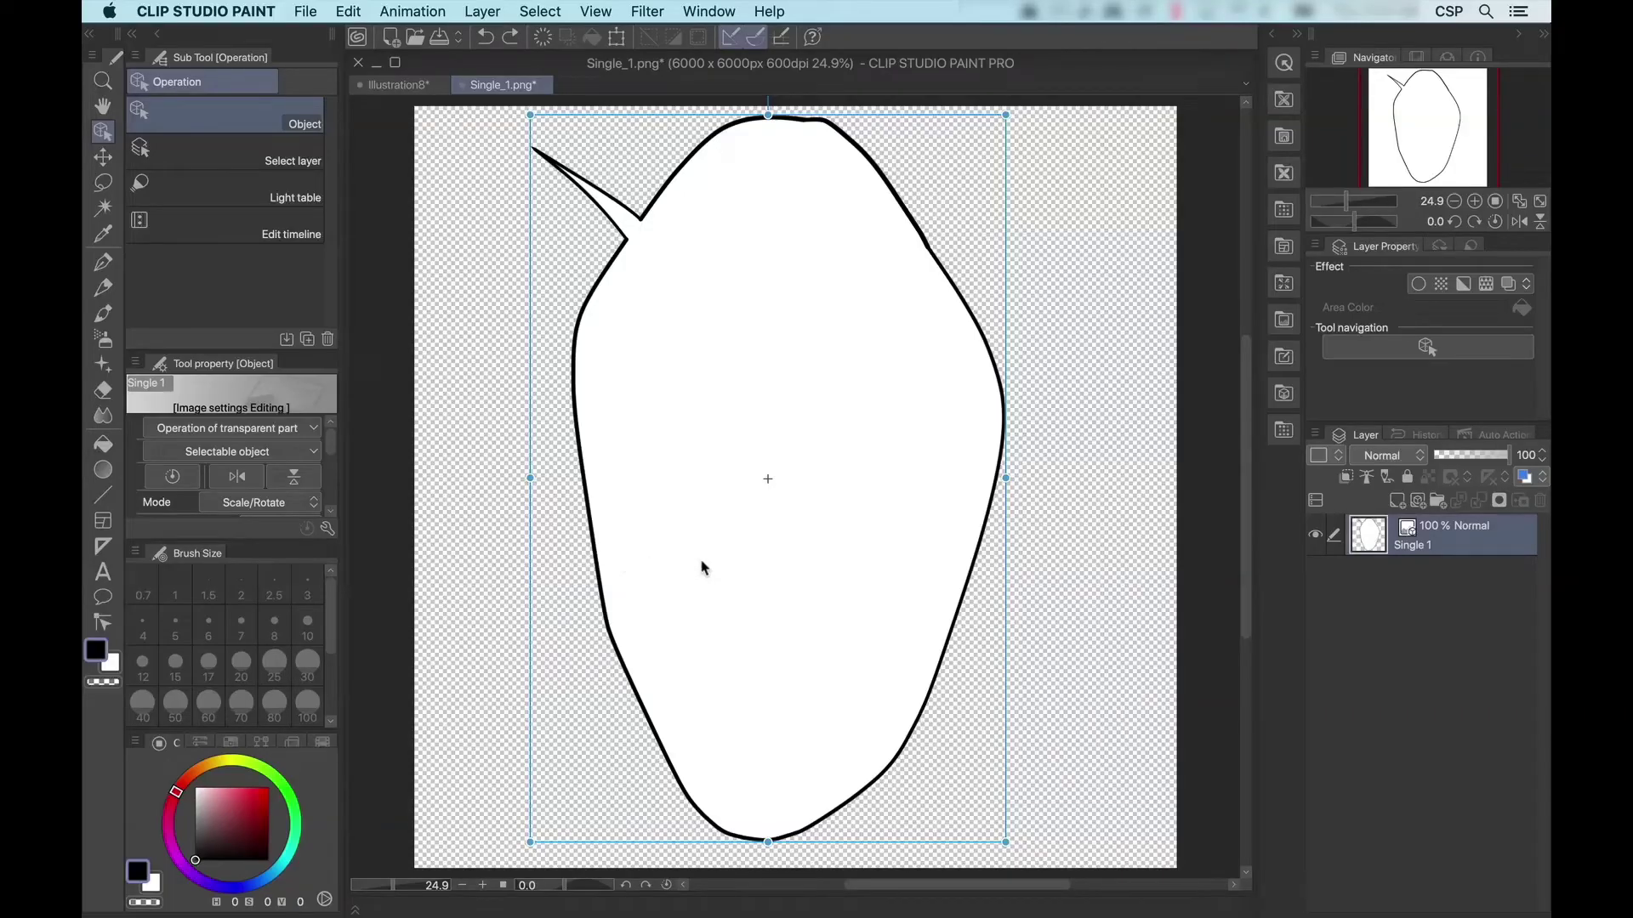
- Copy the balloon and paste it into the Illustration8 comic page
click(349, 12)
click(355, 107)
click(389, 87)
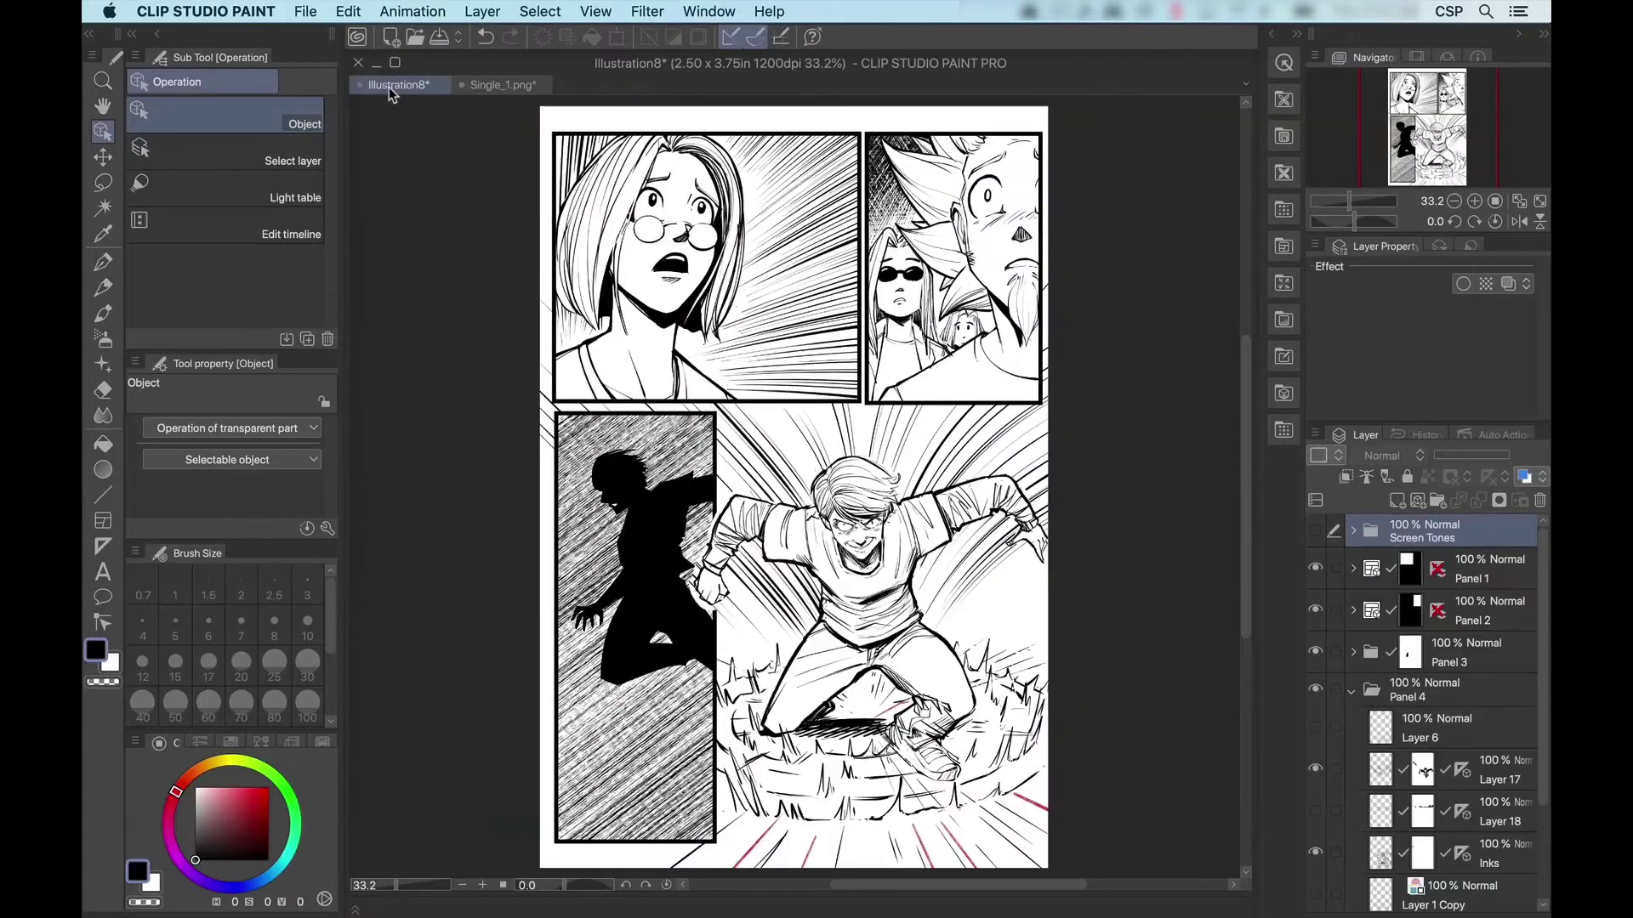
click(349, 12)
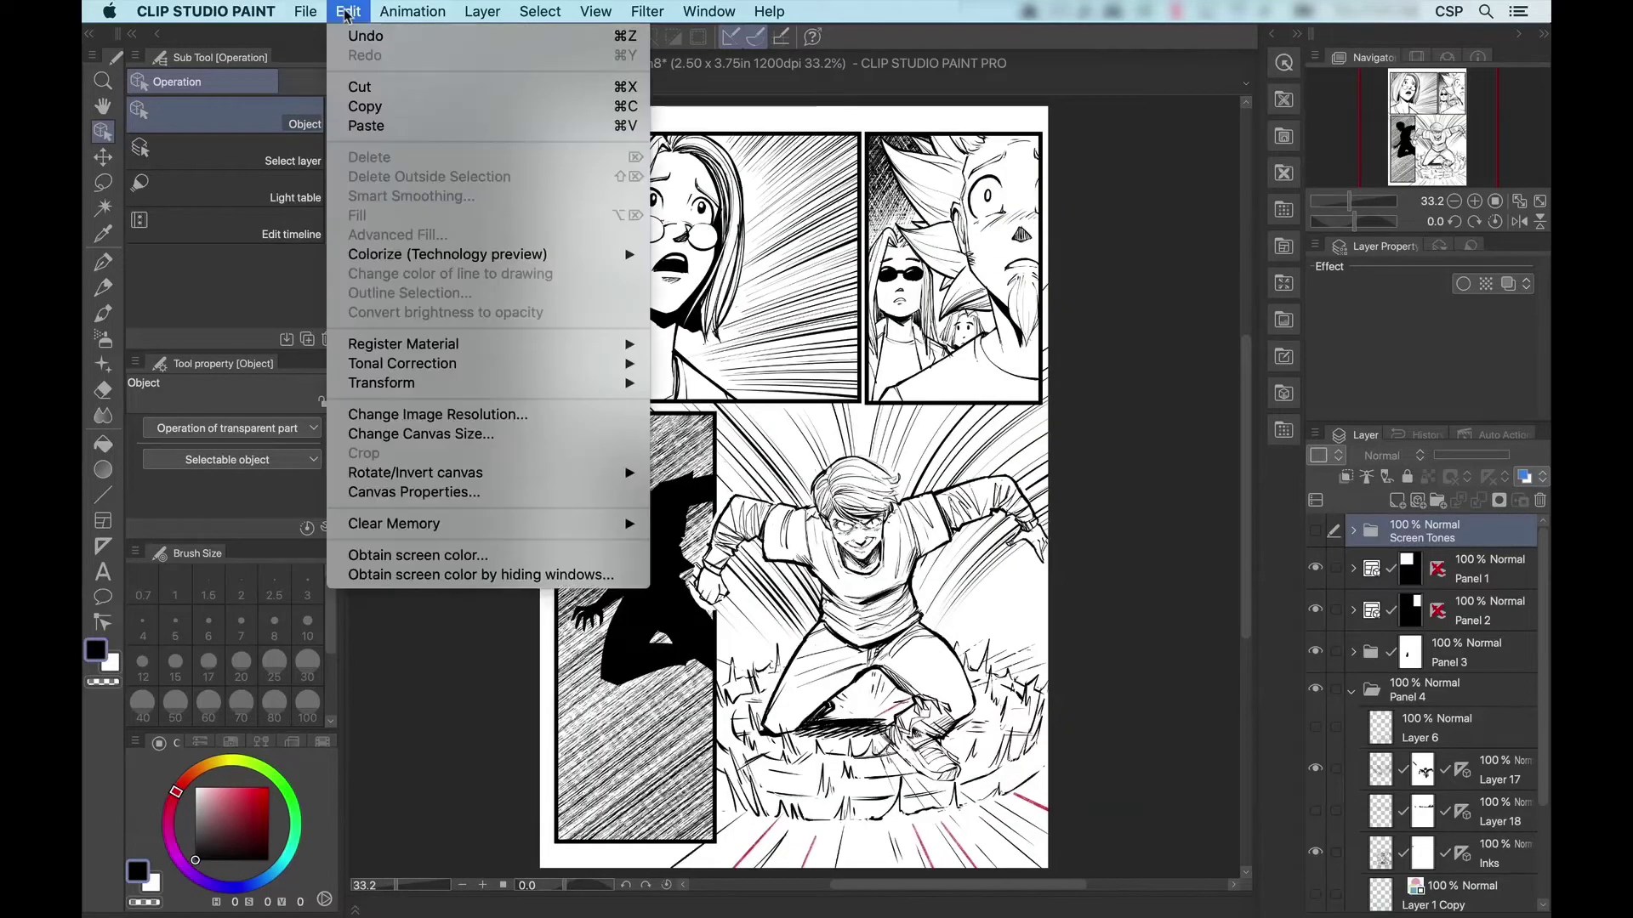
click(365, 125)
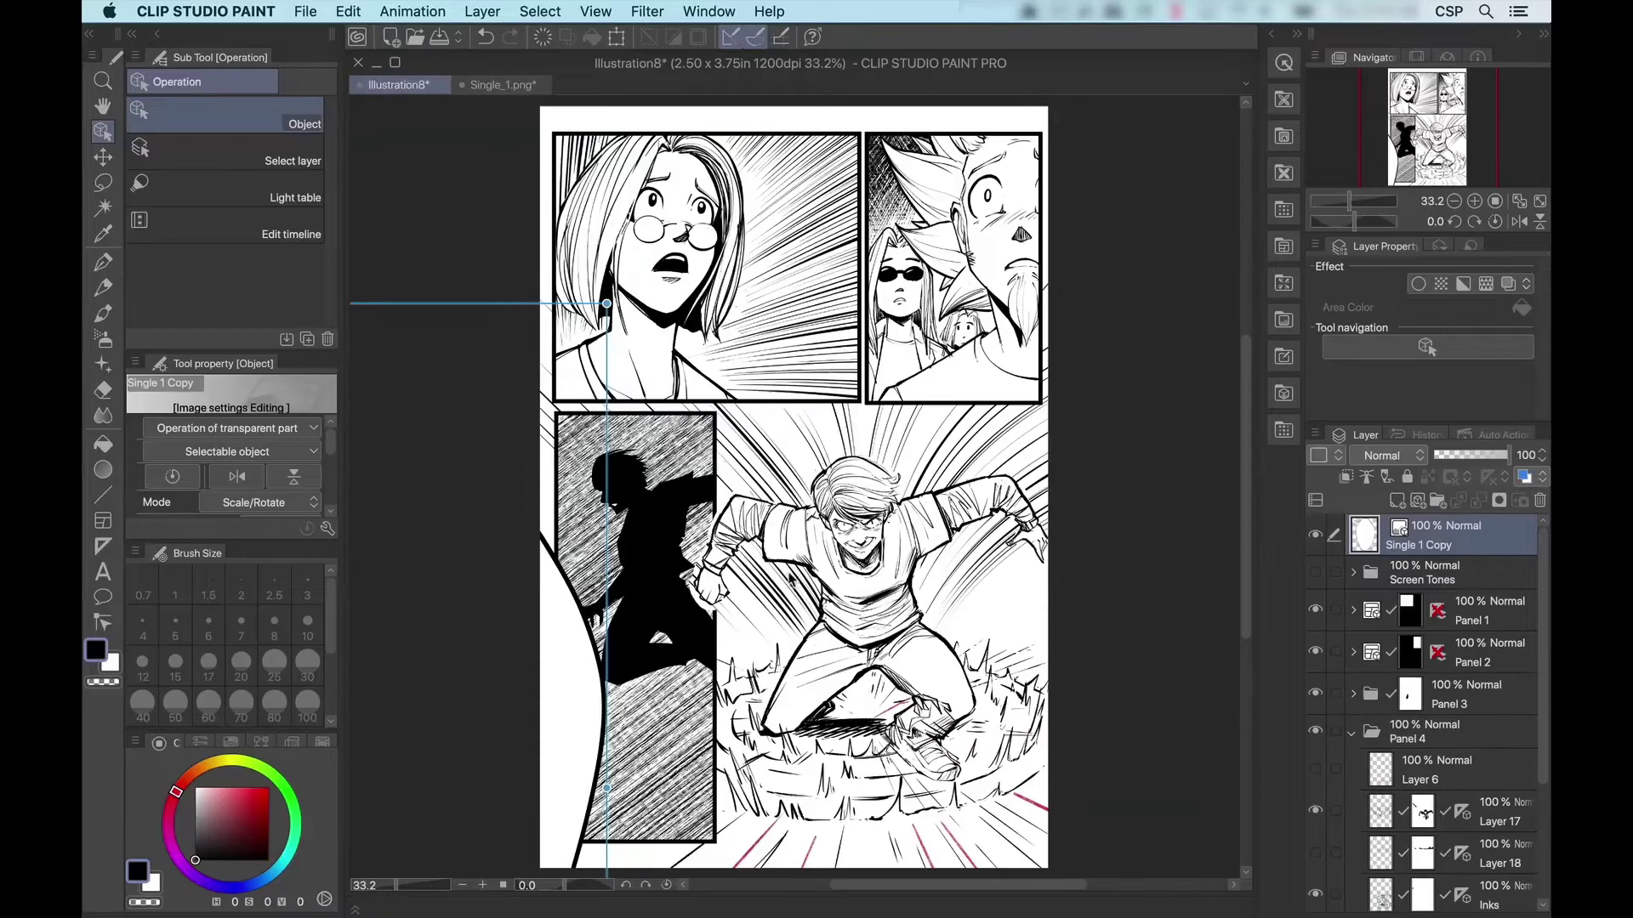
- Shrink and move the pasted balloon into the top panel beside the woman's face
drag(616, 720, 1215, 580)
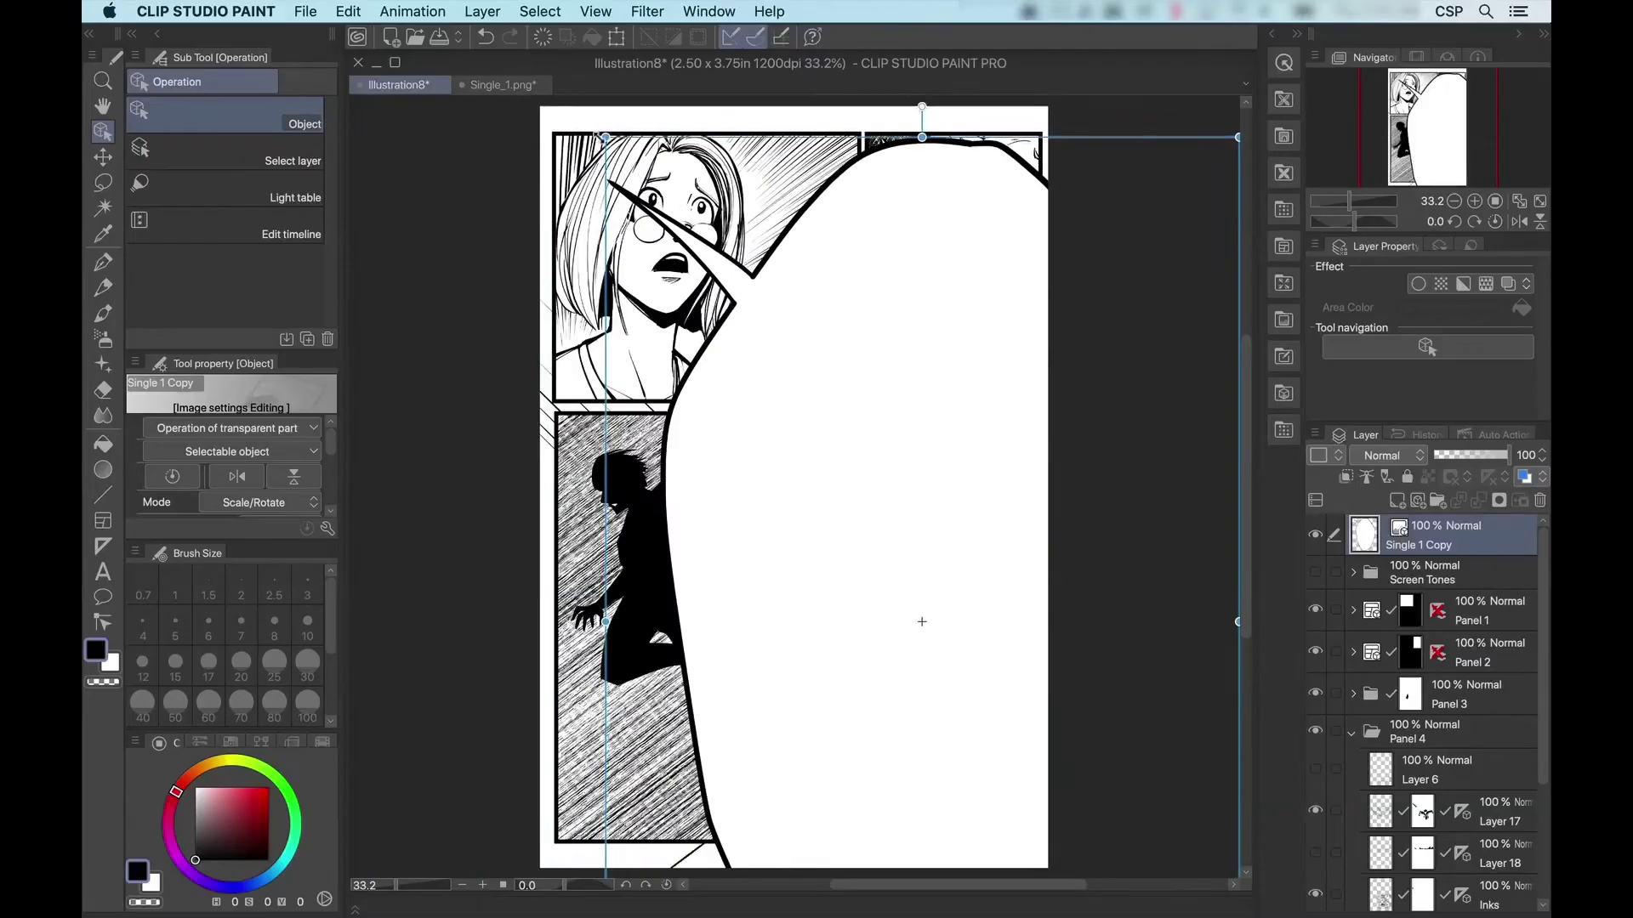
drag(606, 137, 829, 478)
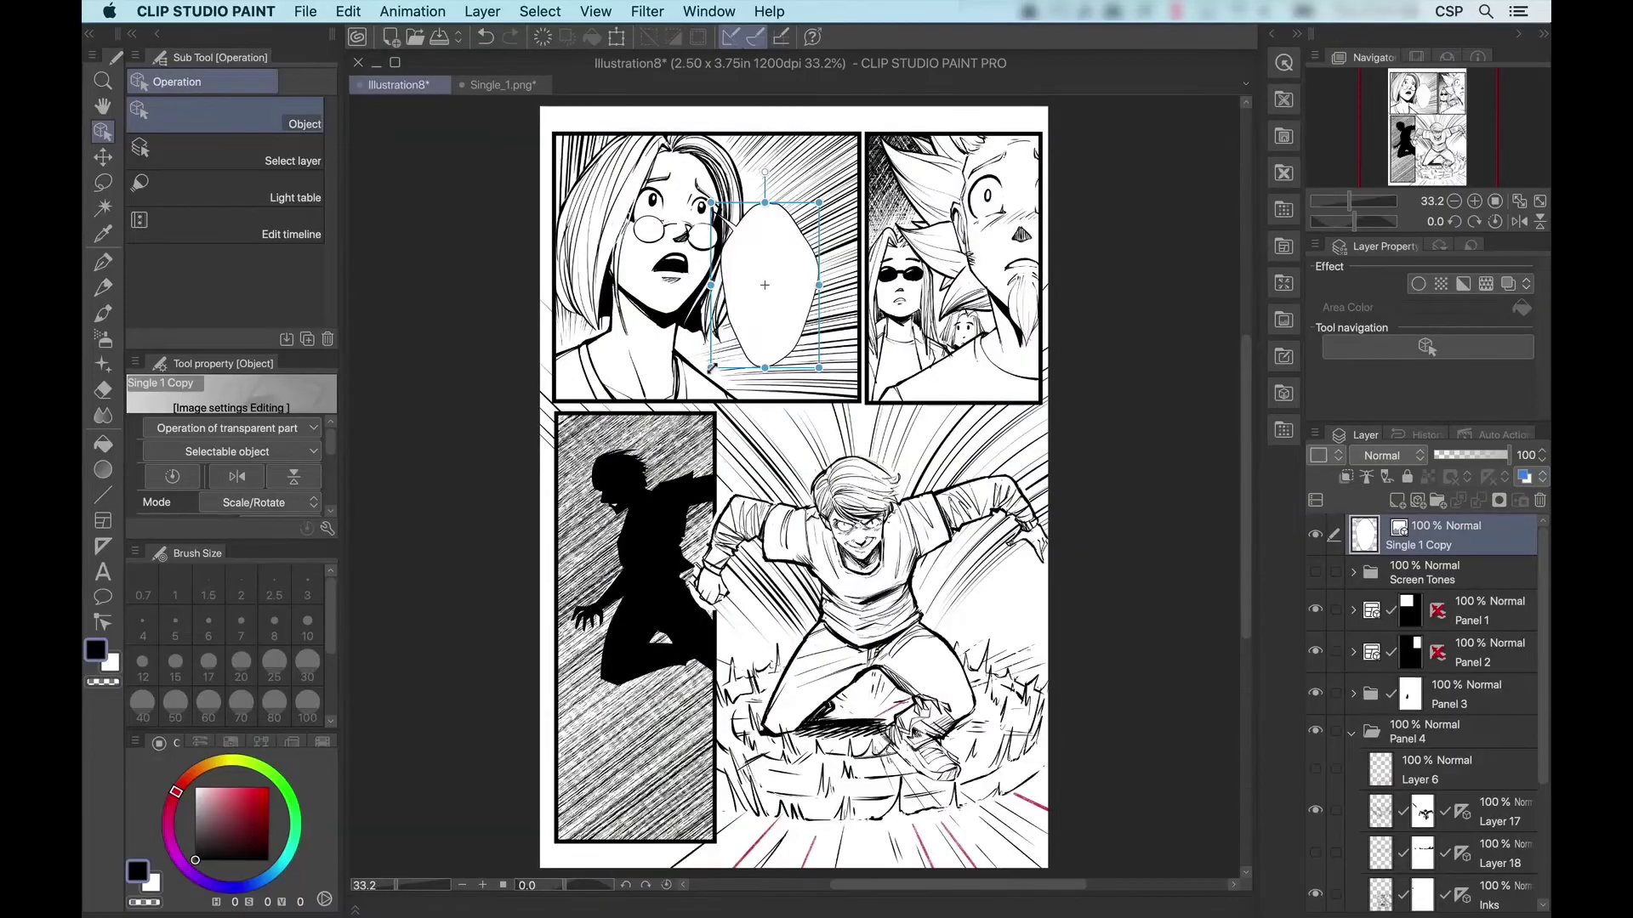
drag(792, 209, 789, 293)
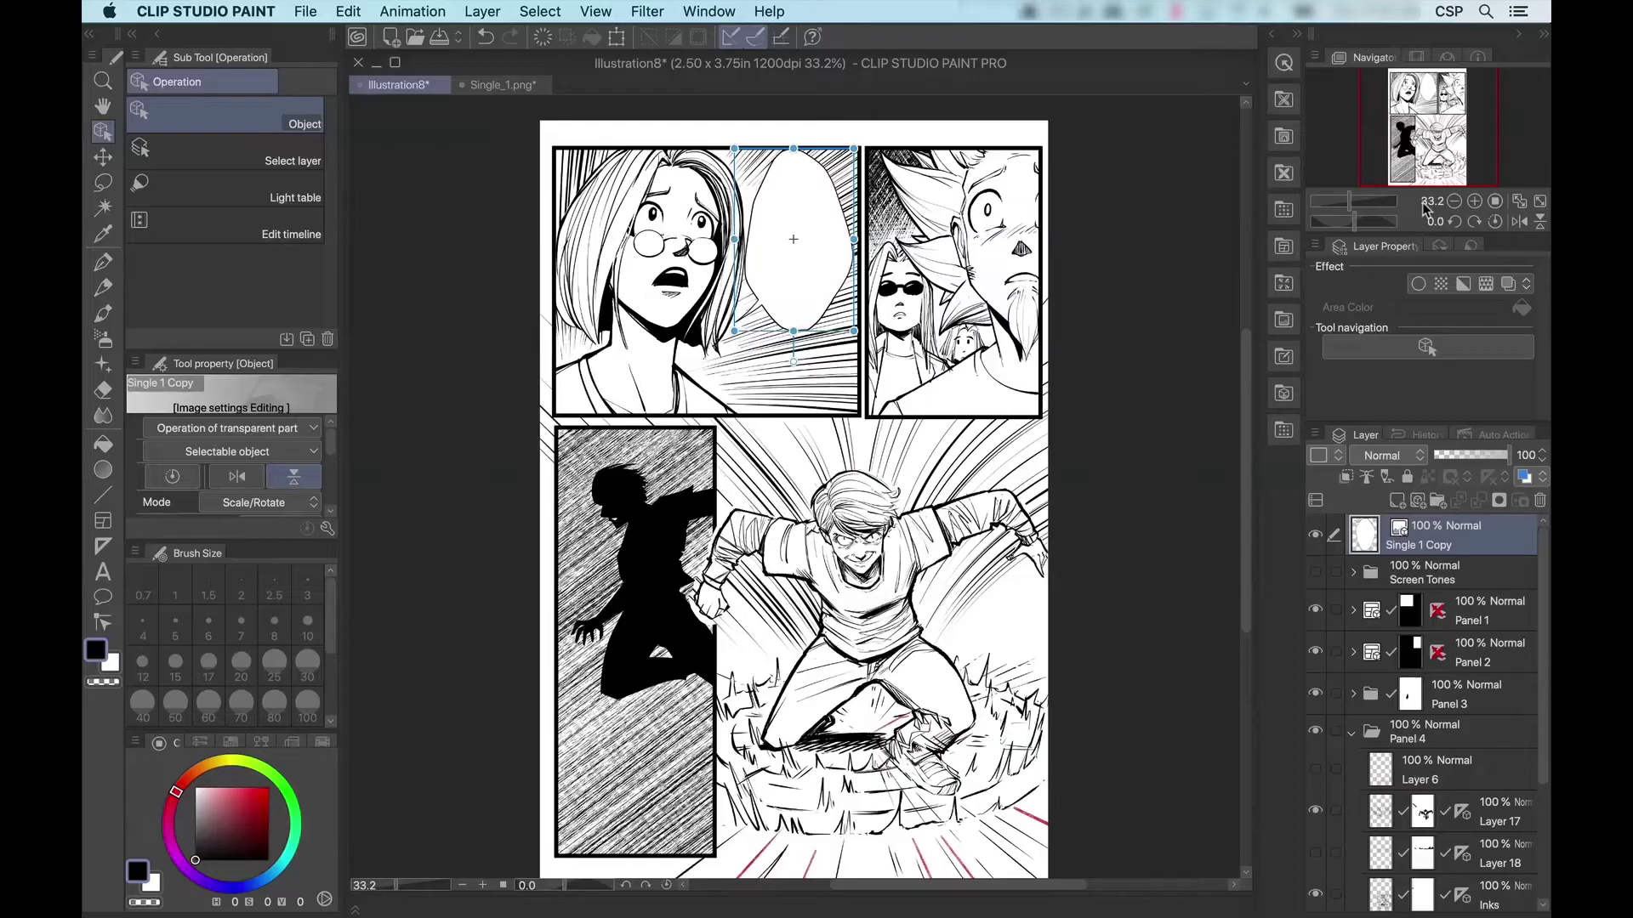
- Enable the Border effect on the balloon with a black edge color and thickness 5.0
click(1523, 285)
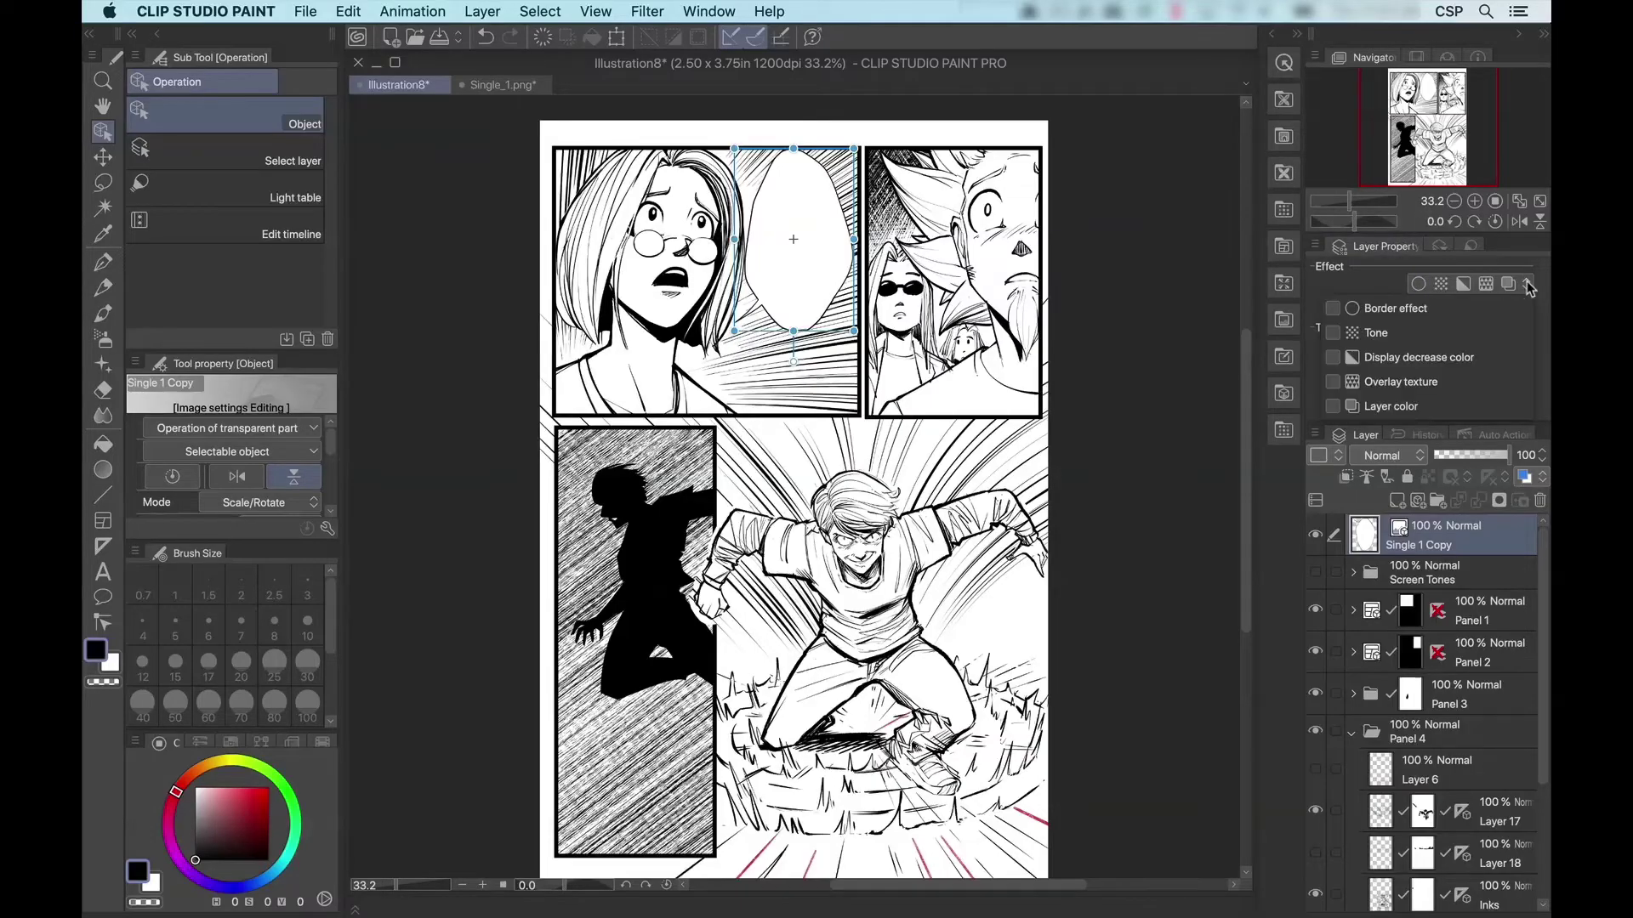
click(1405, 316)
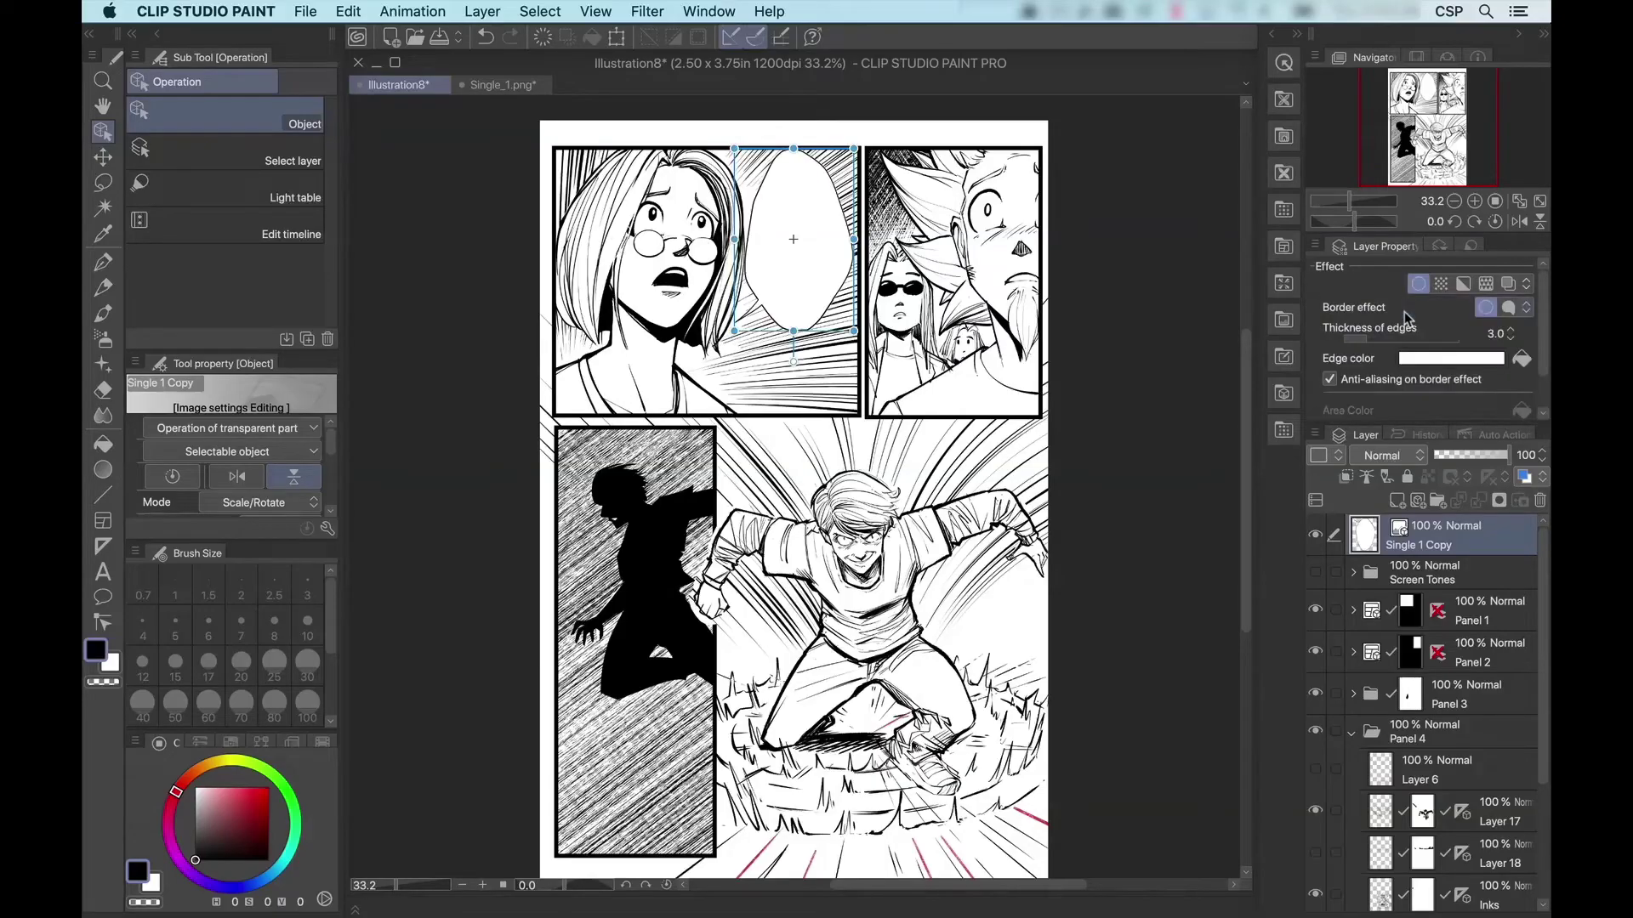
click(1460, 367)
click(588, 615)
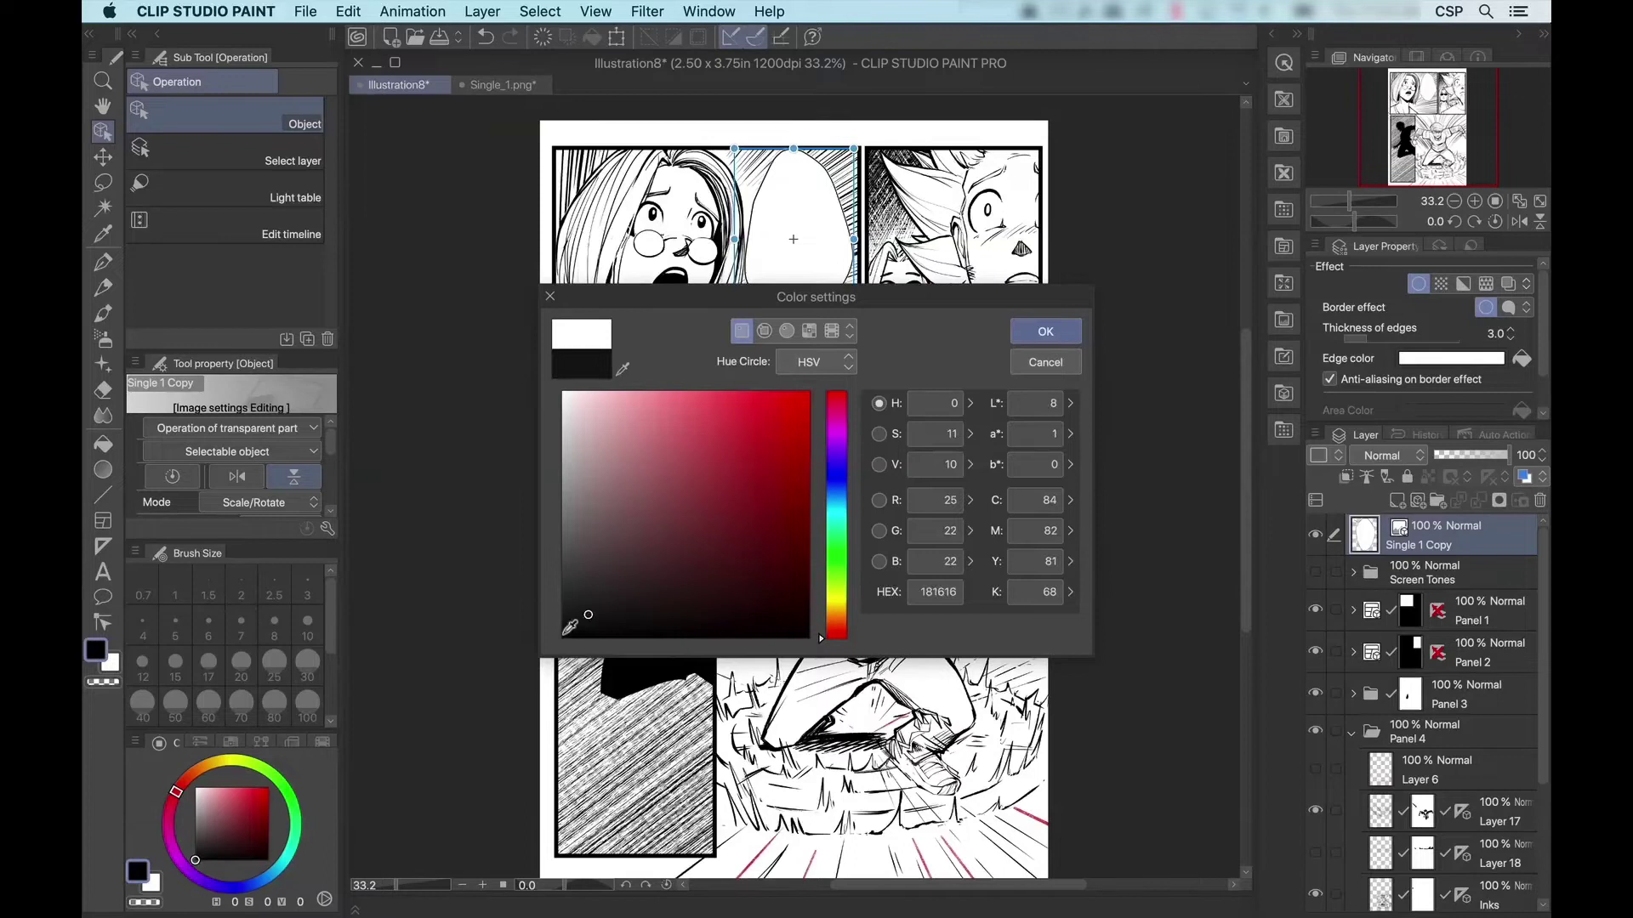
click(1043, 333)
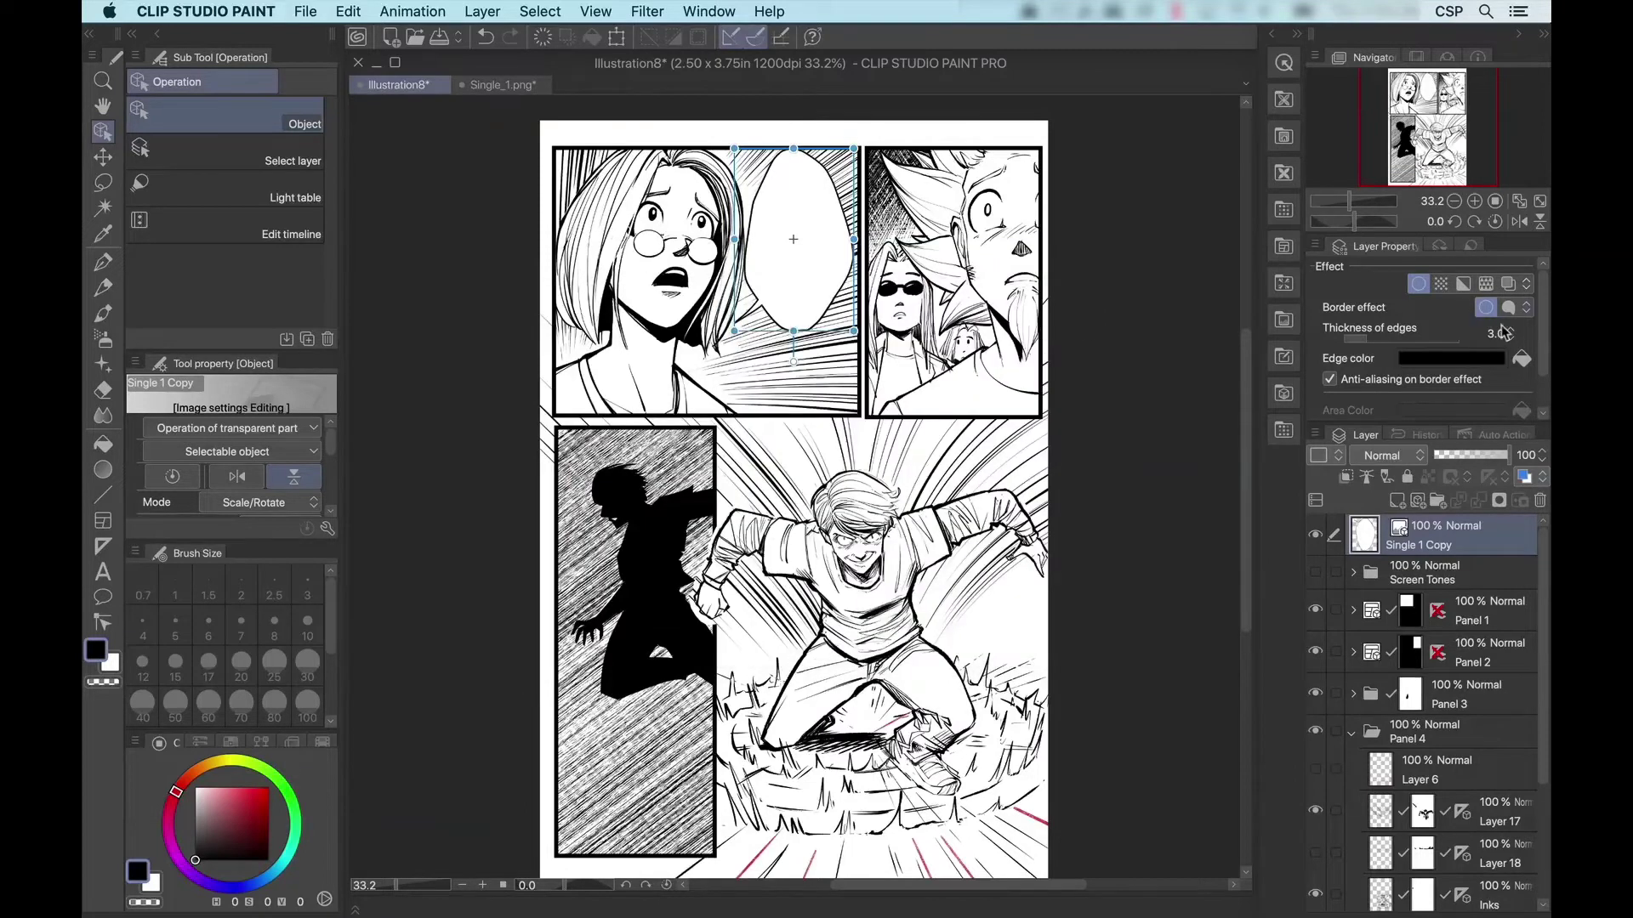
drag(1503, 331, 1509, 334)
- Type 'Oh' and 'No!' on two lines inside the top-left panel's speech bubble
key(t)
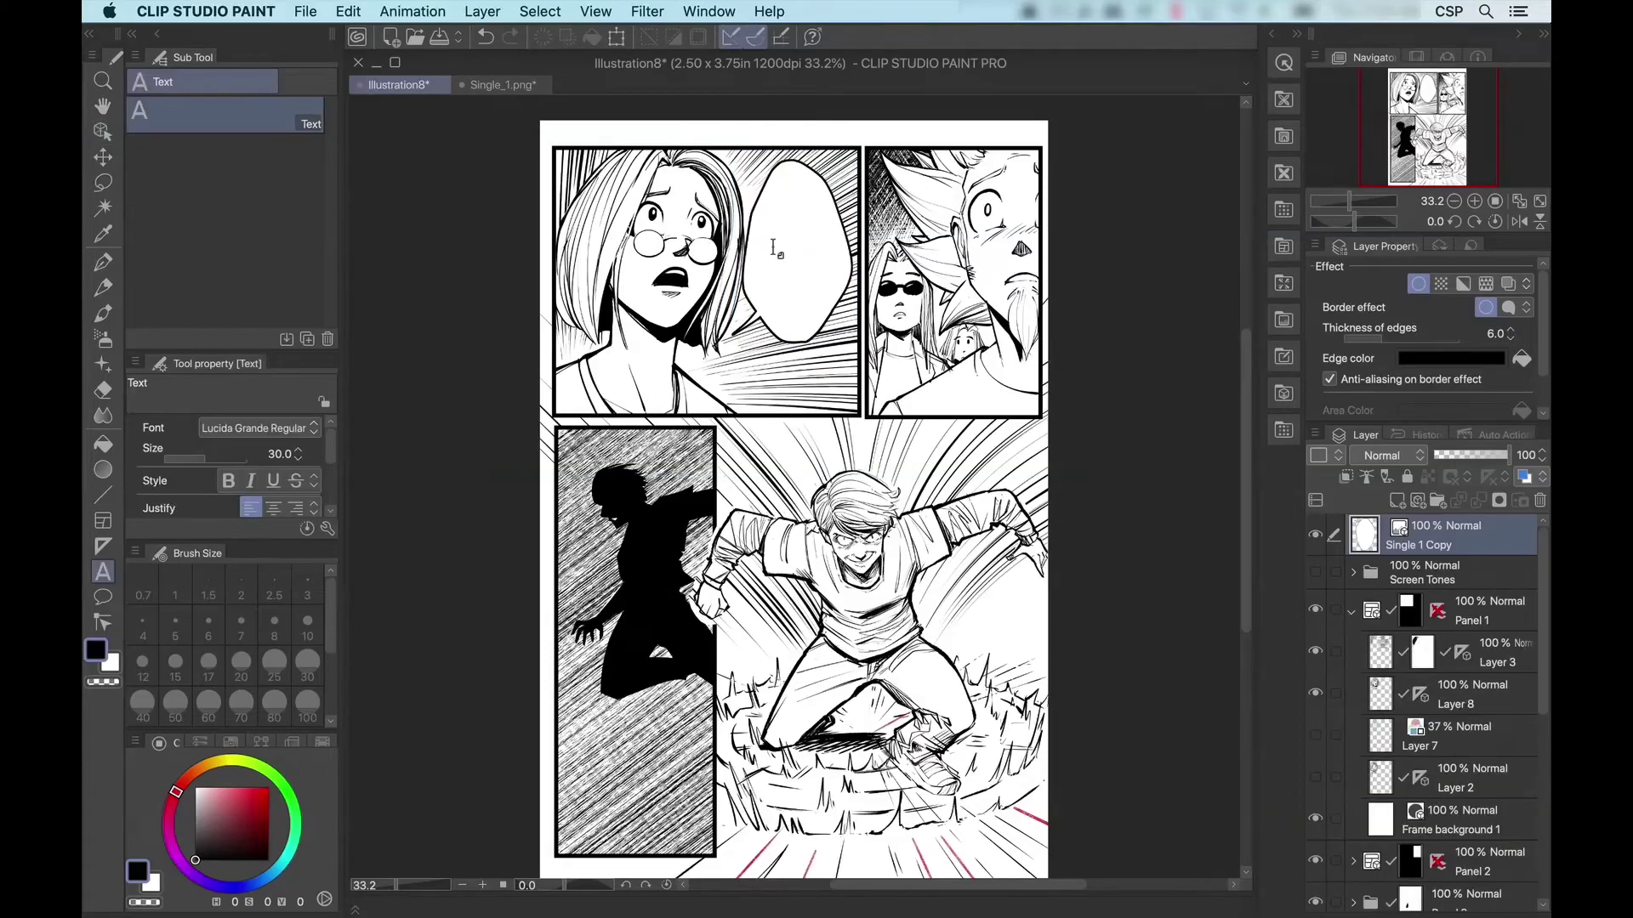
click(774, 248)
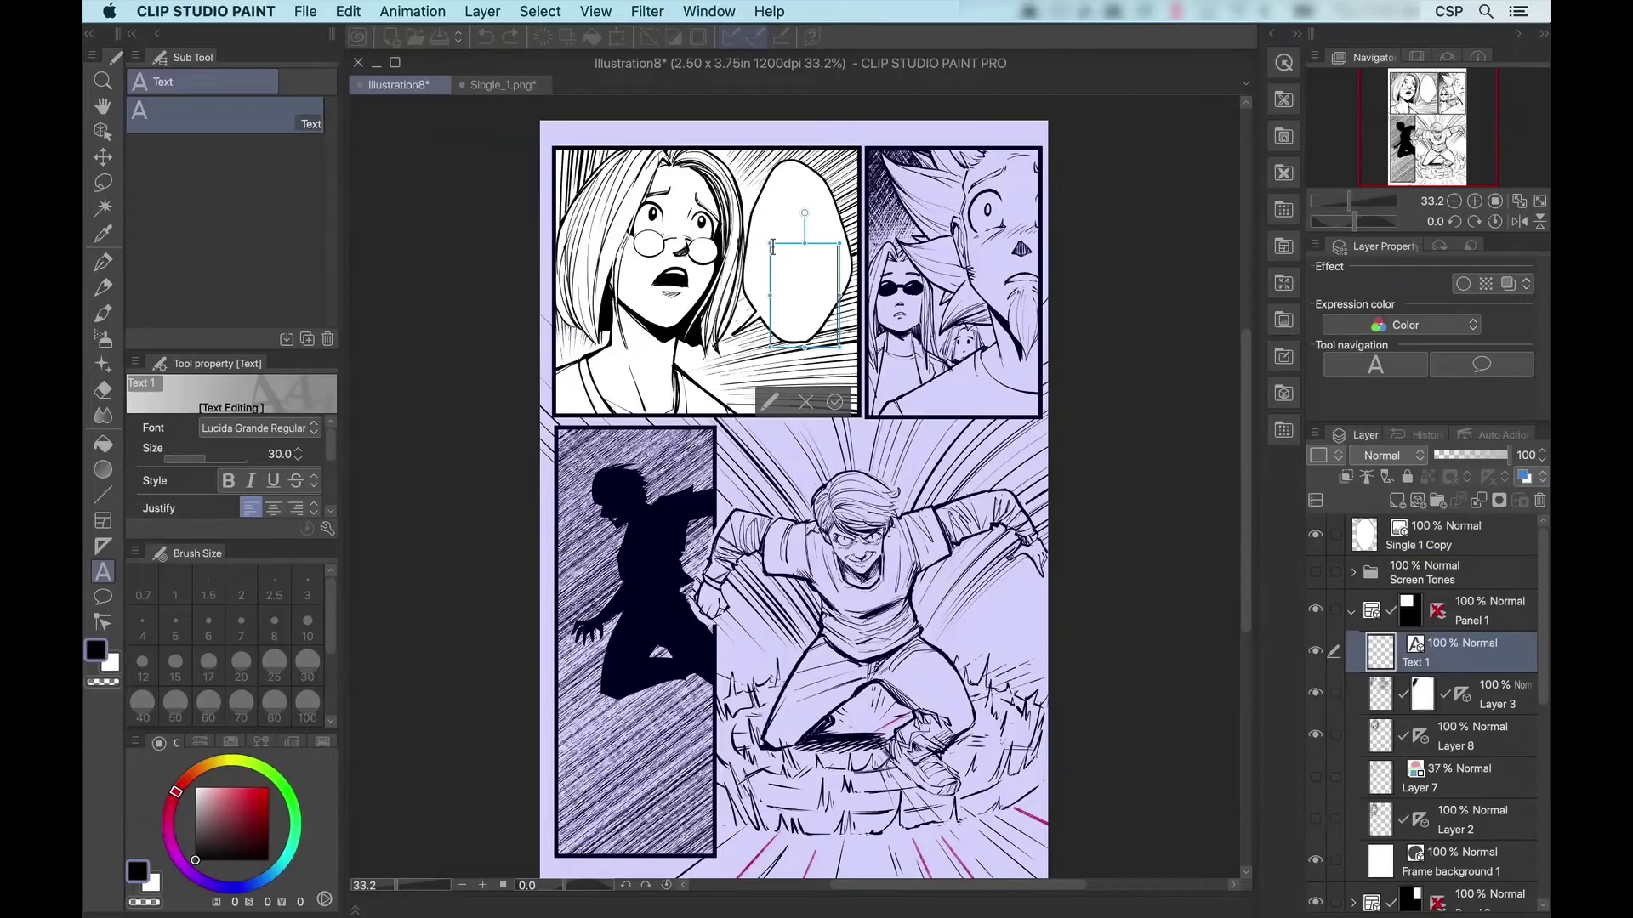
text(Oh)
key(Return)
text(No)
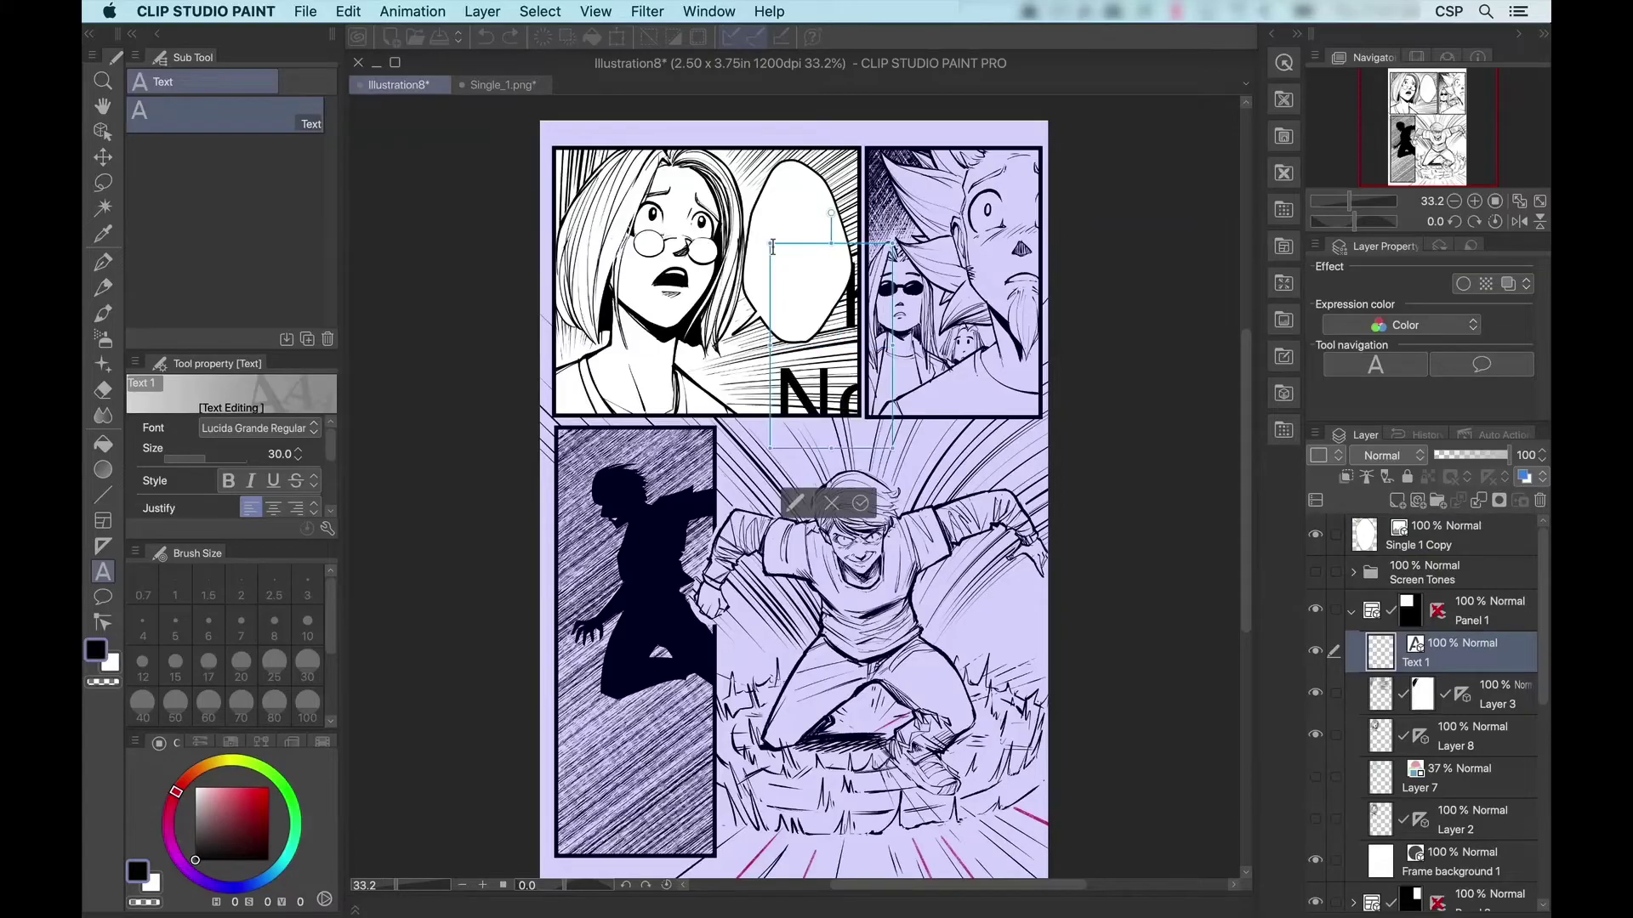
text(!)
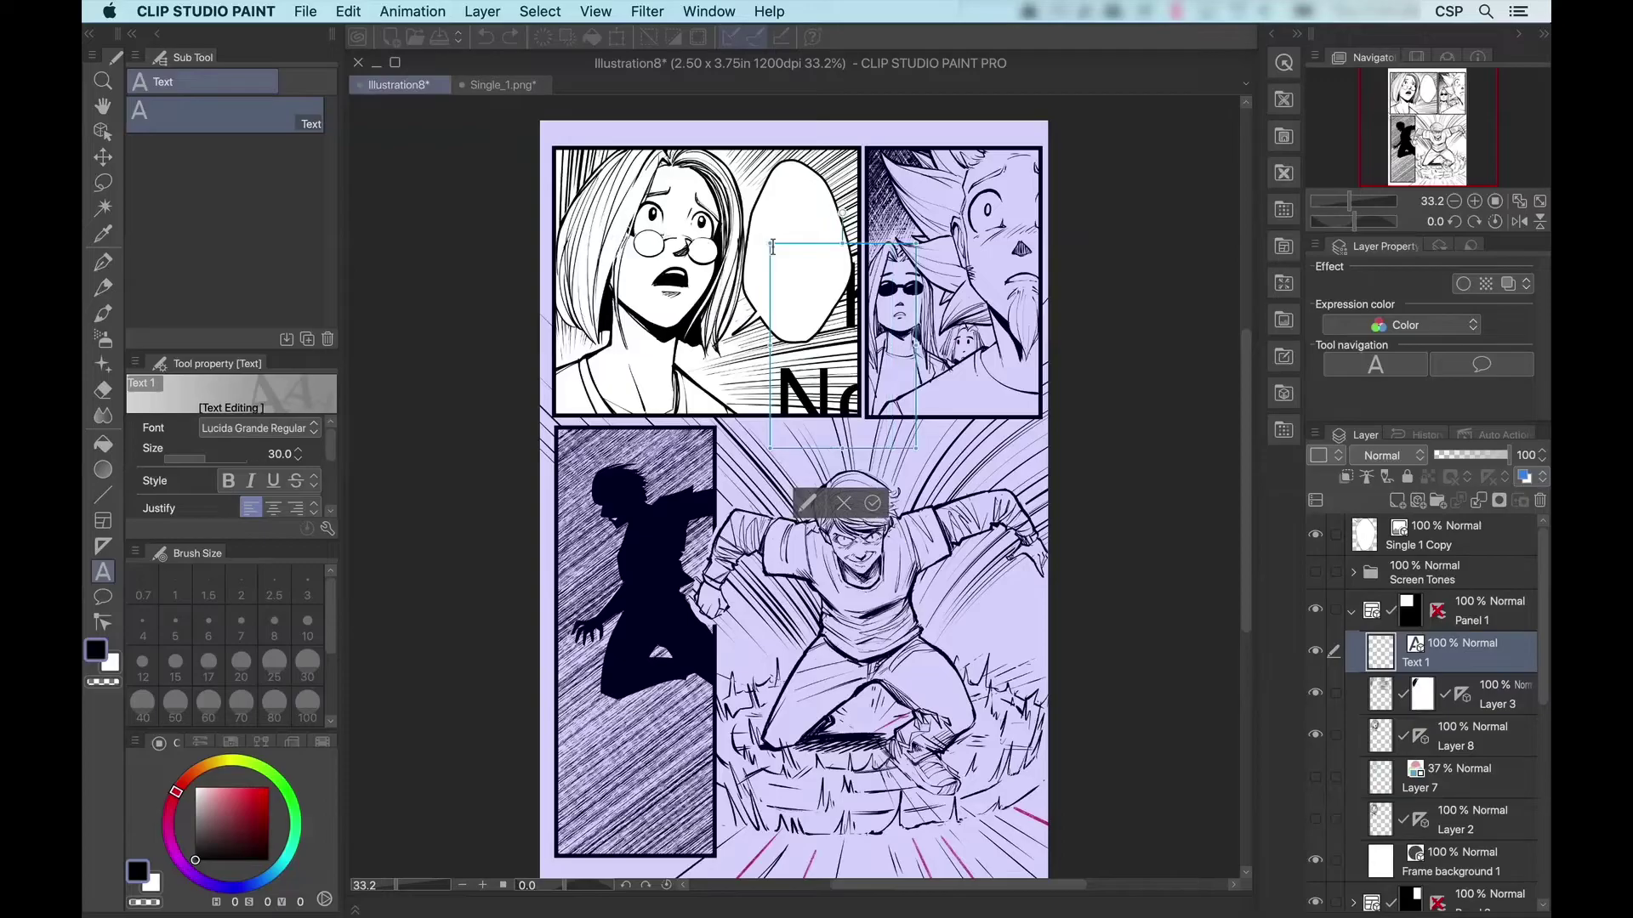
- Commit the text and move the Oh No! layer to the top of the layer stack
key(ctrl+a)
click(1478, 650)
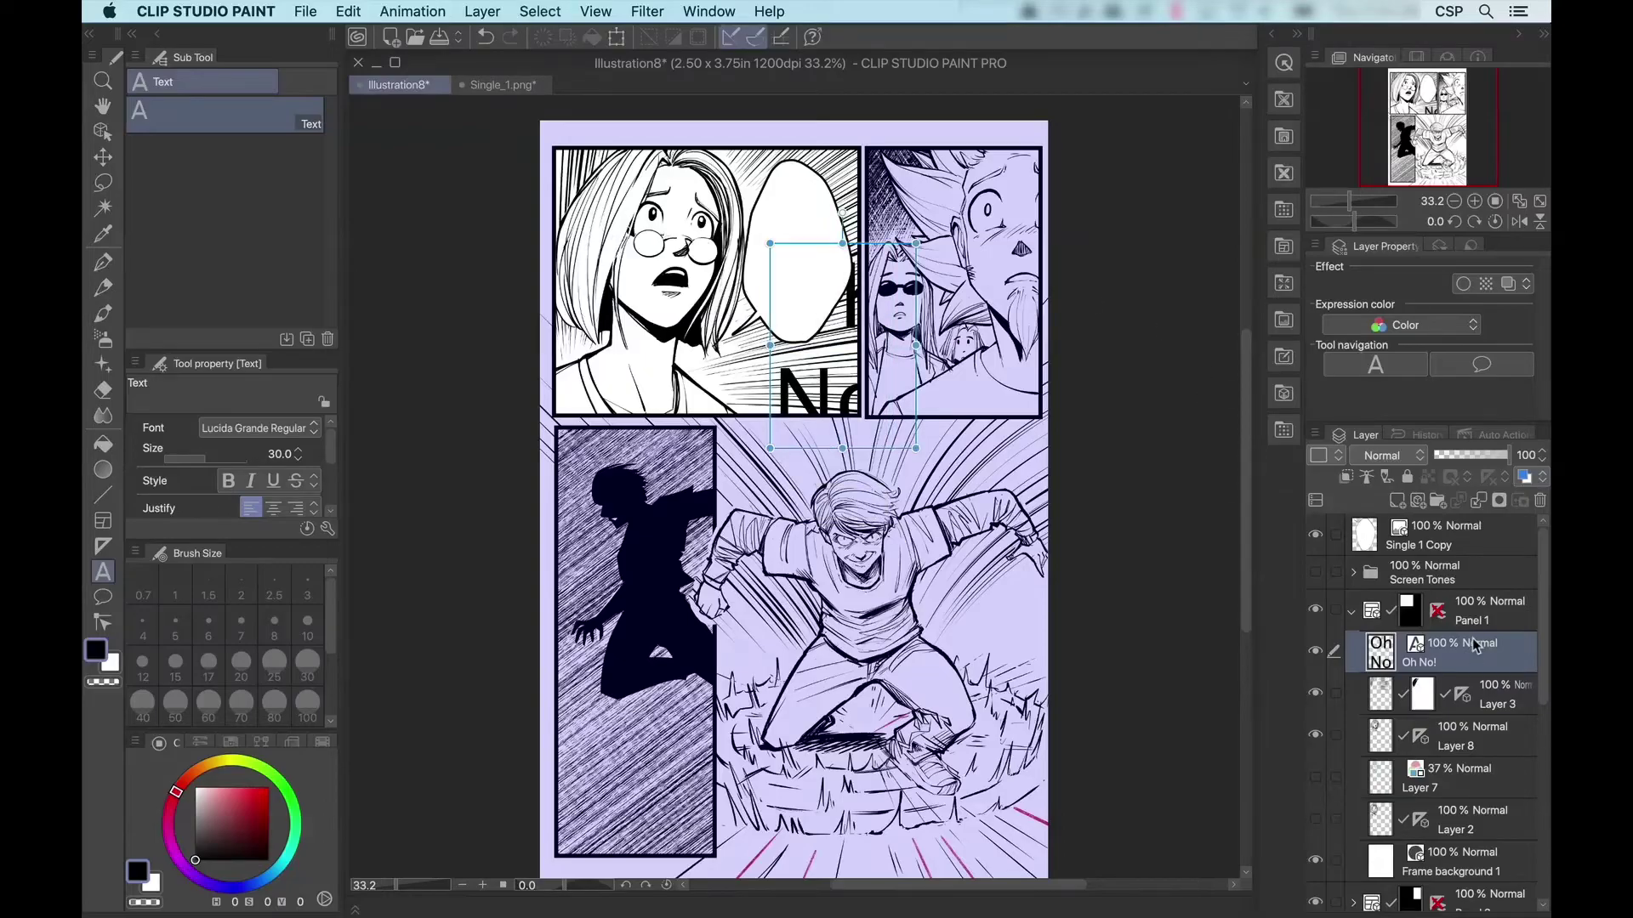
drag(1460, 653, 1448, 529)
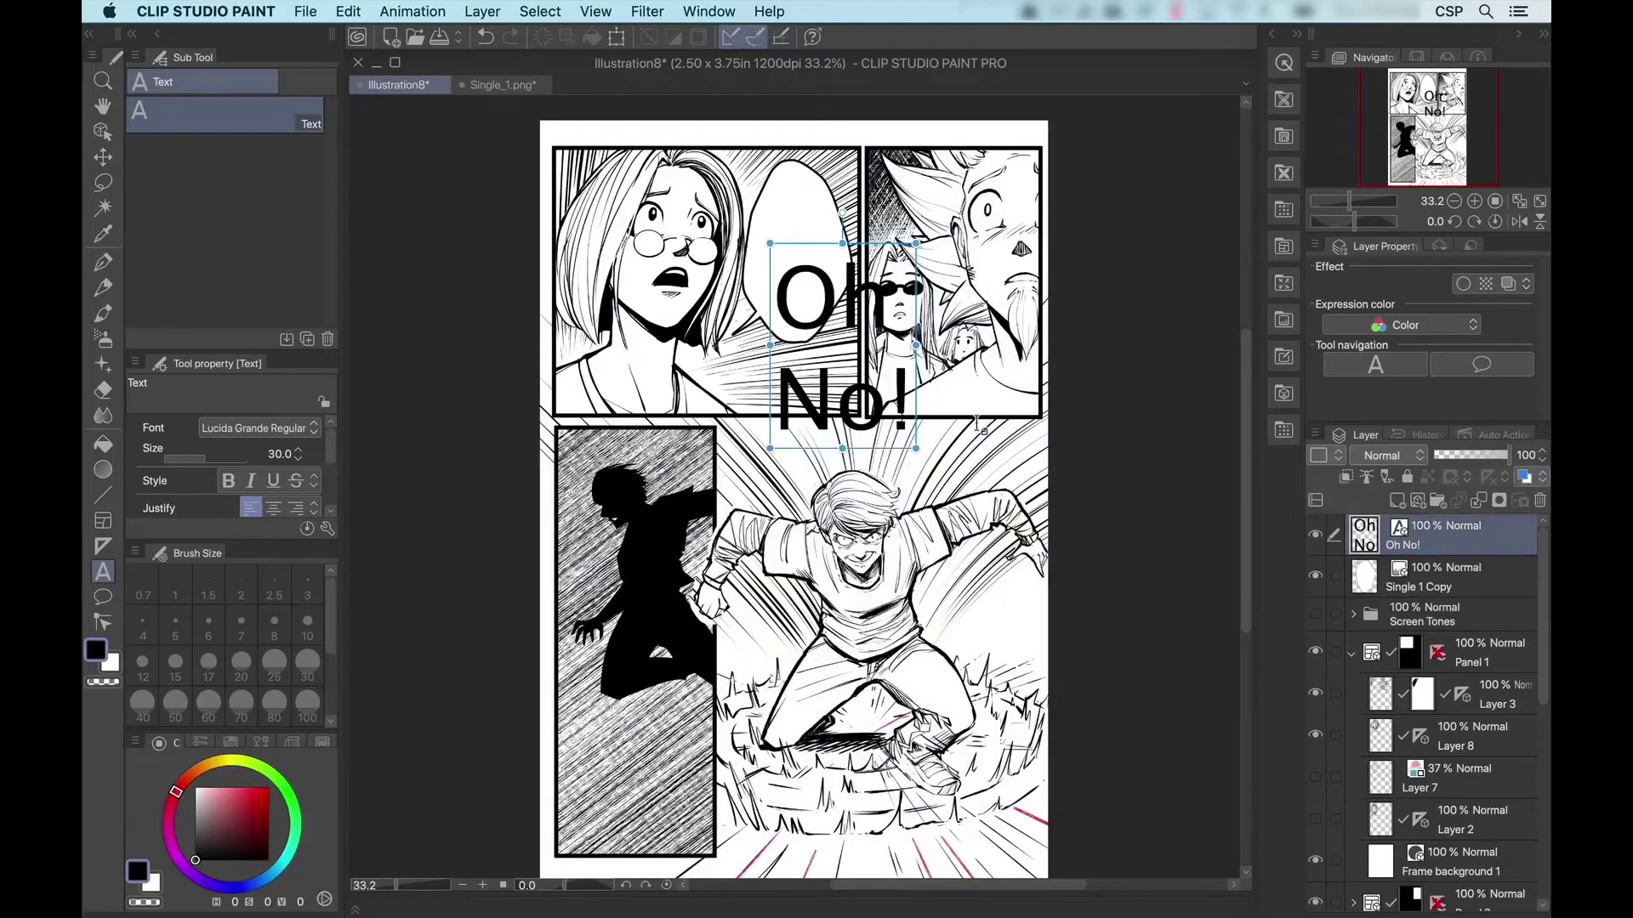
drag(916, 448, 787, 306)
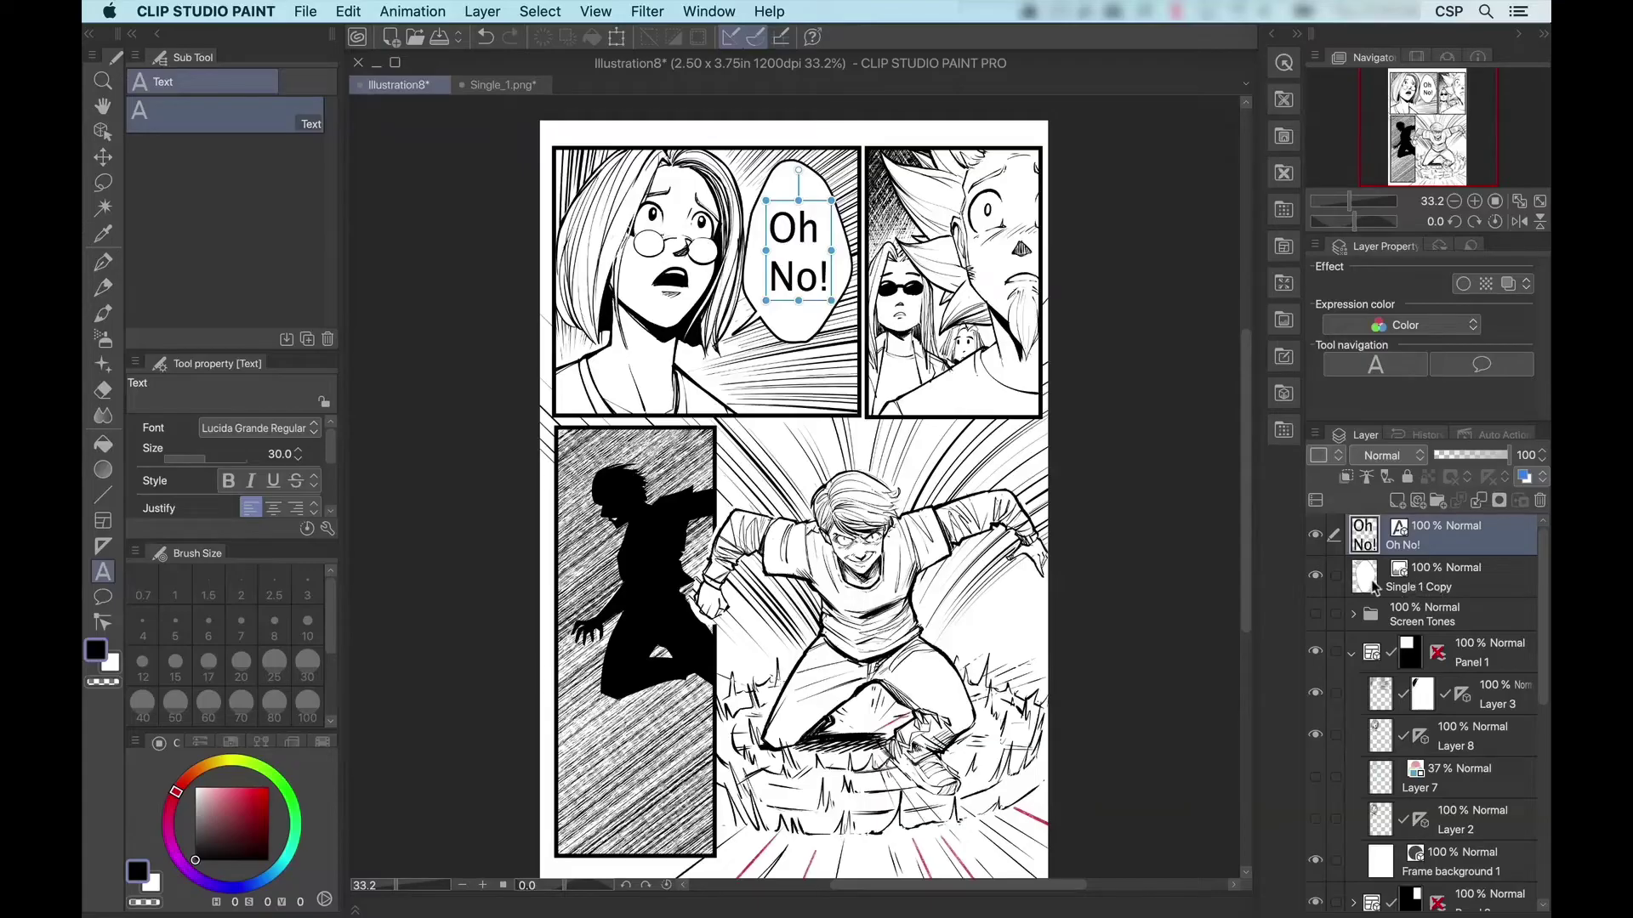
- Nudge the Single 1 Copy bubble and Oh No! text slightly up-right, then switch to Single_1.png
click(1336, 579)
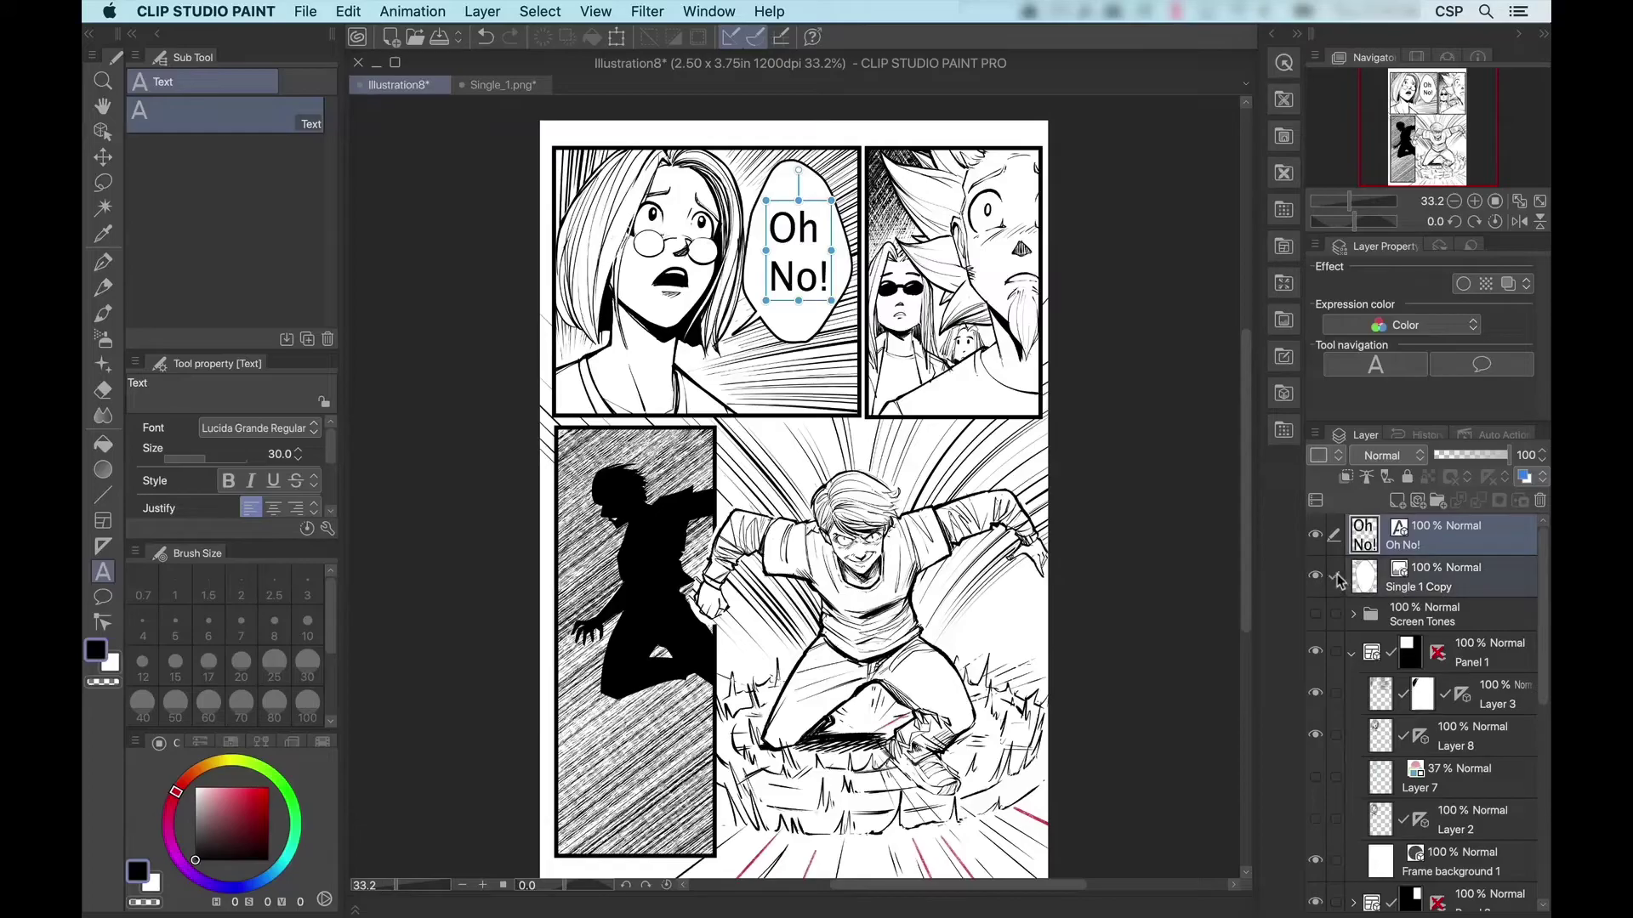
key(k)
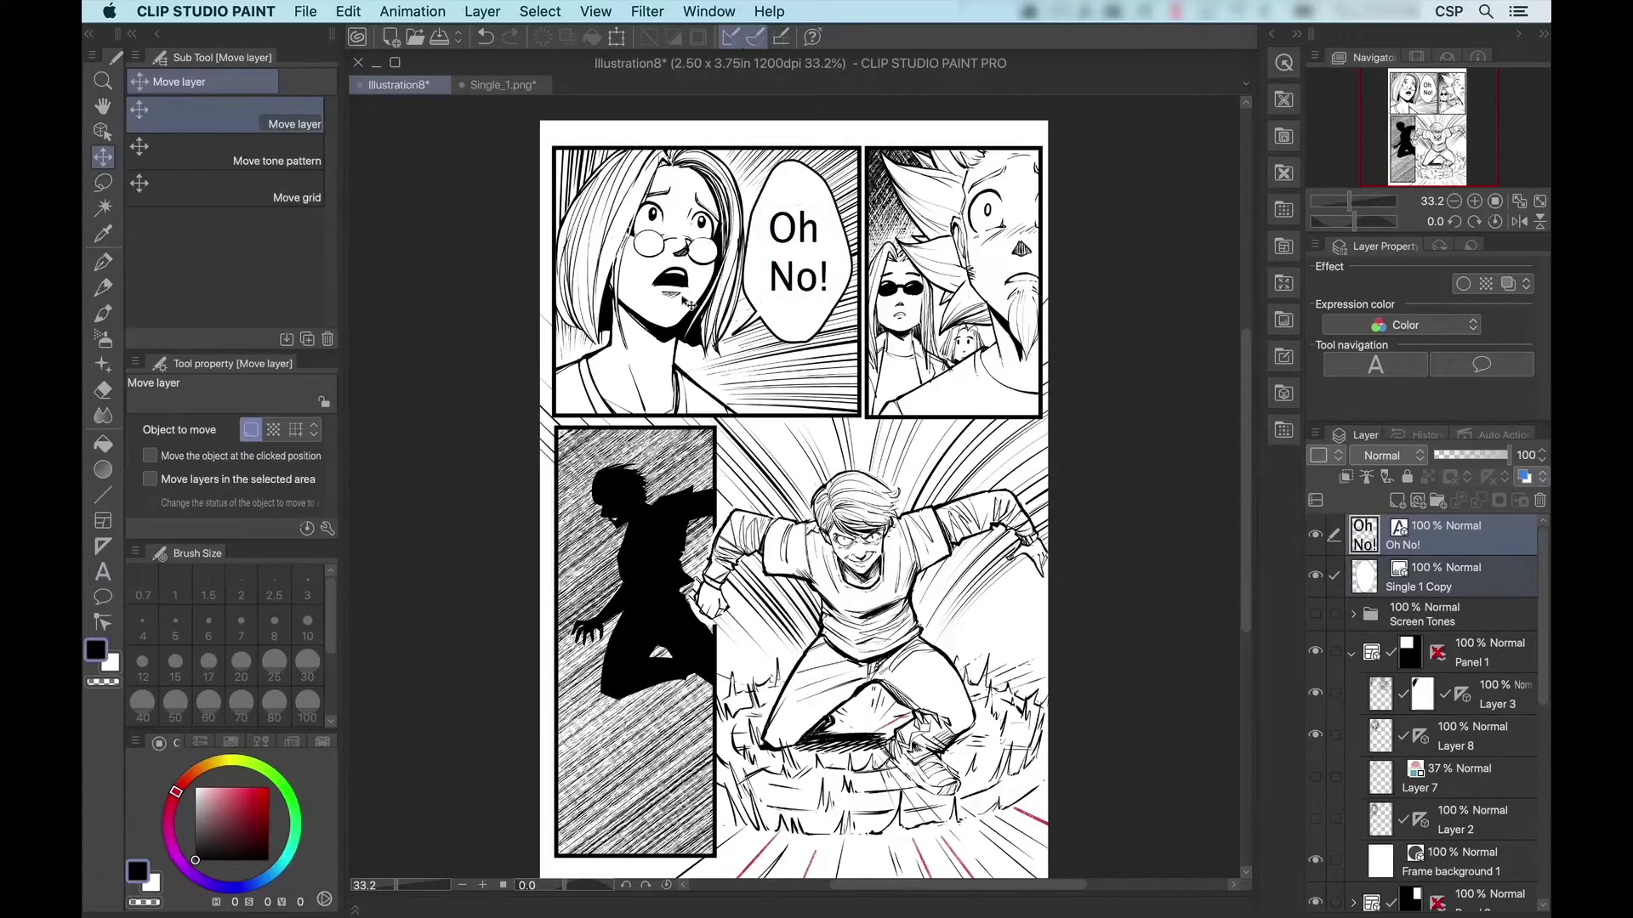
mouse_move(804, 252)
mouse_down()
mouse_move(776, 297)
mouse_move(810, 249)
mouse_up()
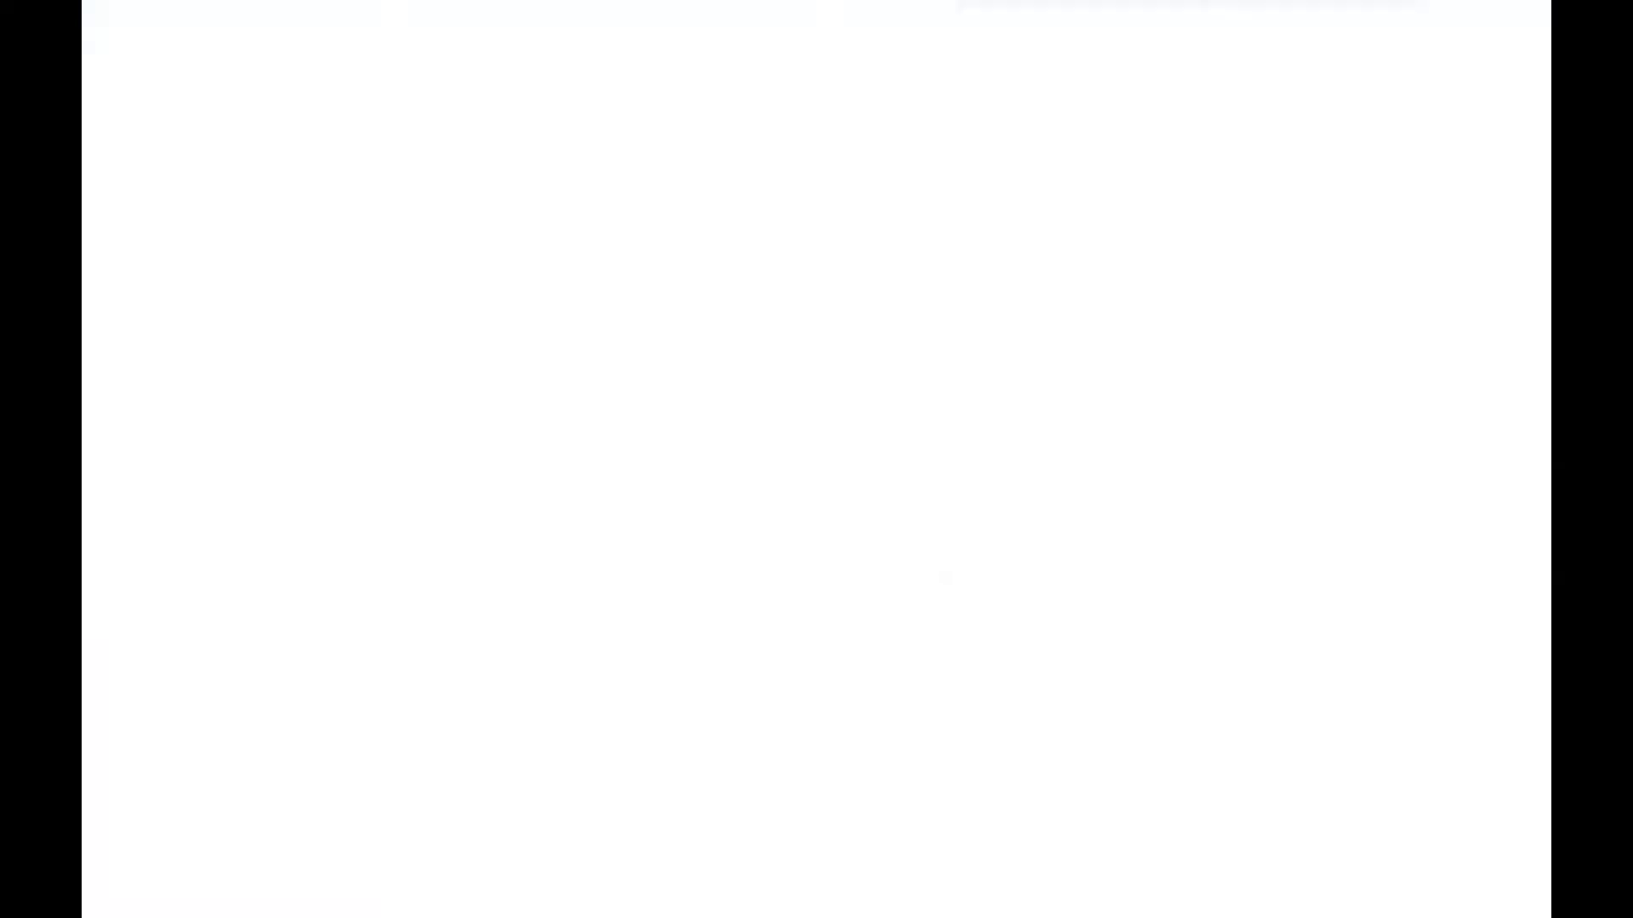
click(490, 86)
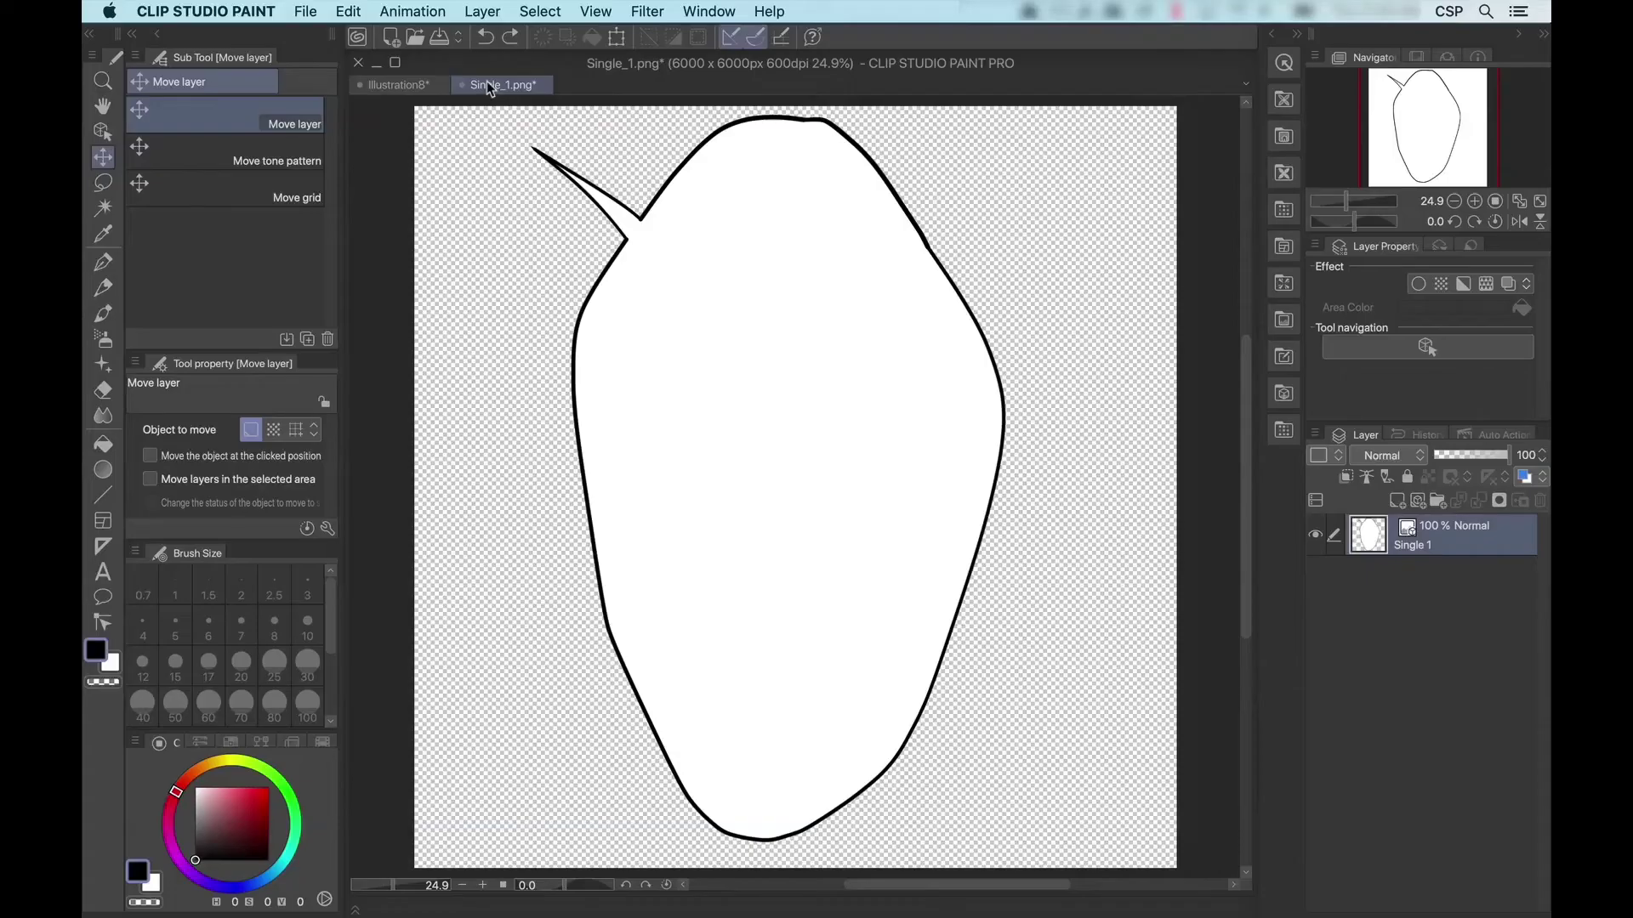
- Add a folder named 'Ultimate Speech Bubbles' under All materials in the Material palette
click(707, 14)
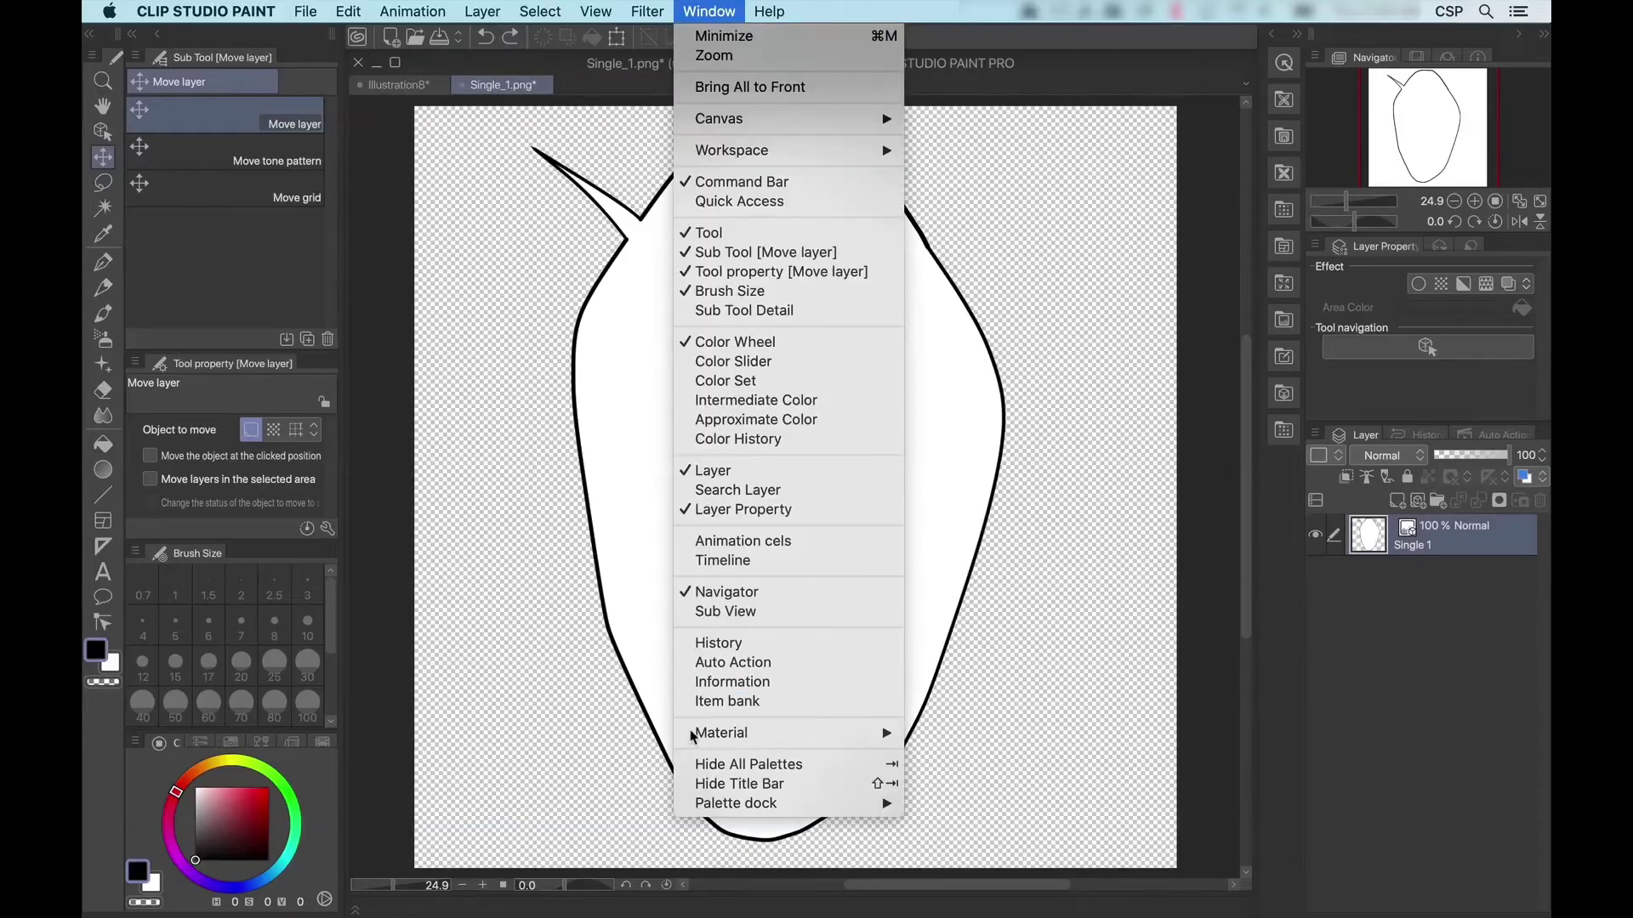
mouse_move(709, 736)
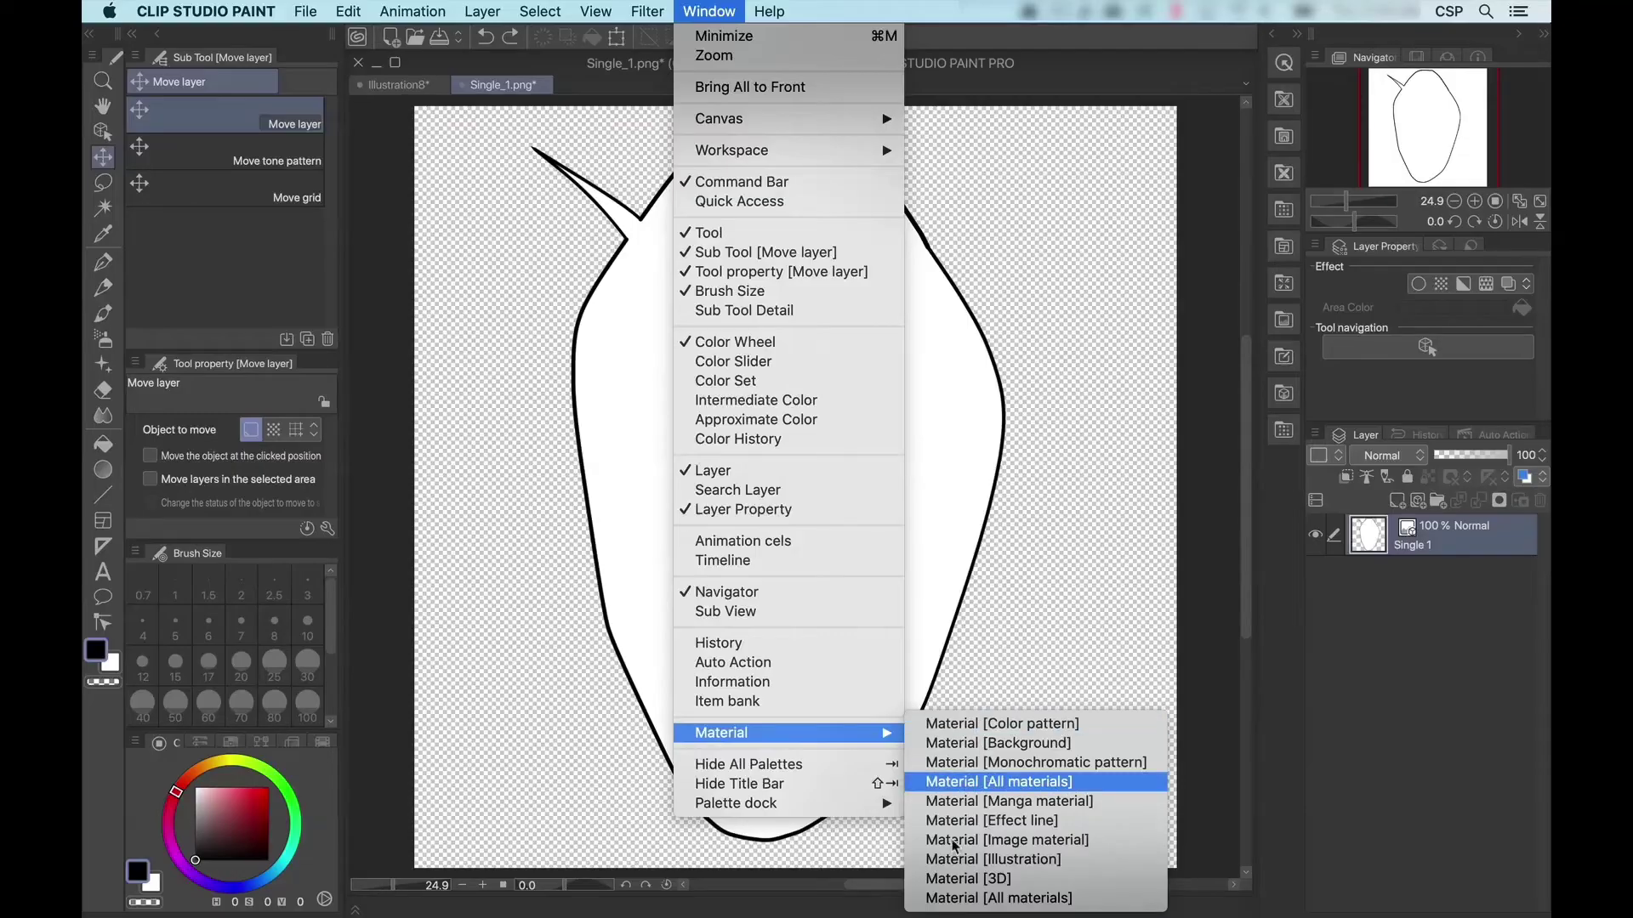
click(1016, 729)
click(1043, 121)
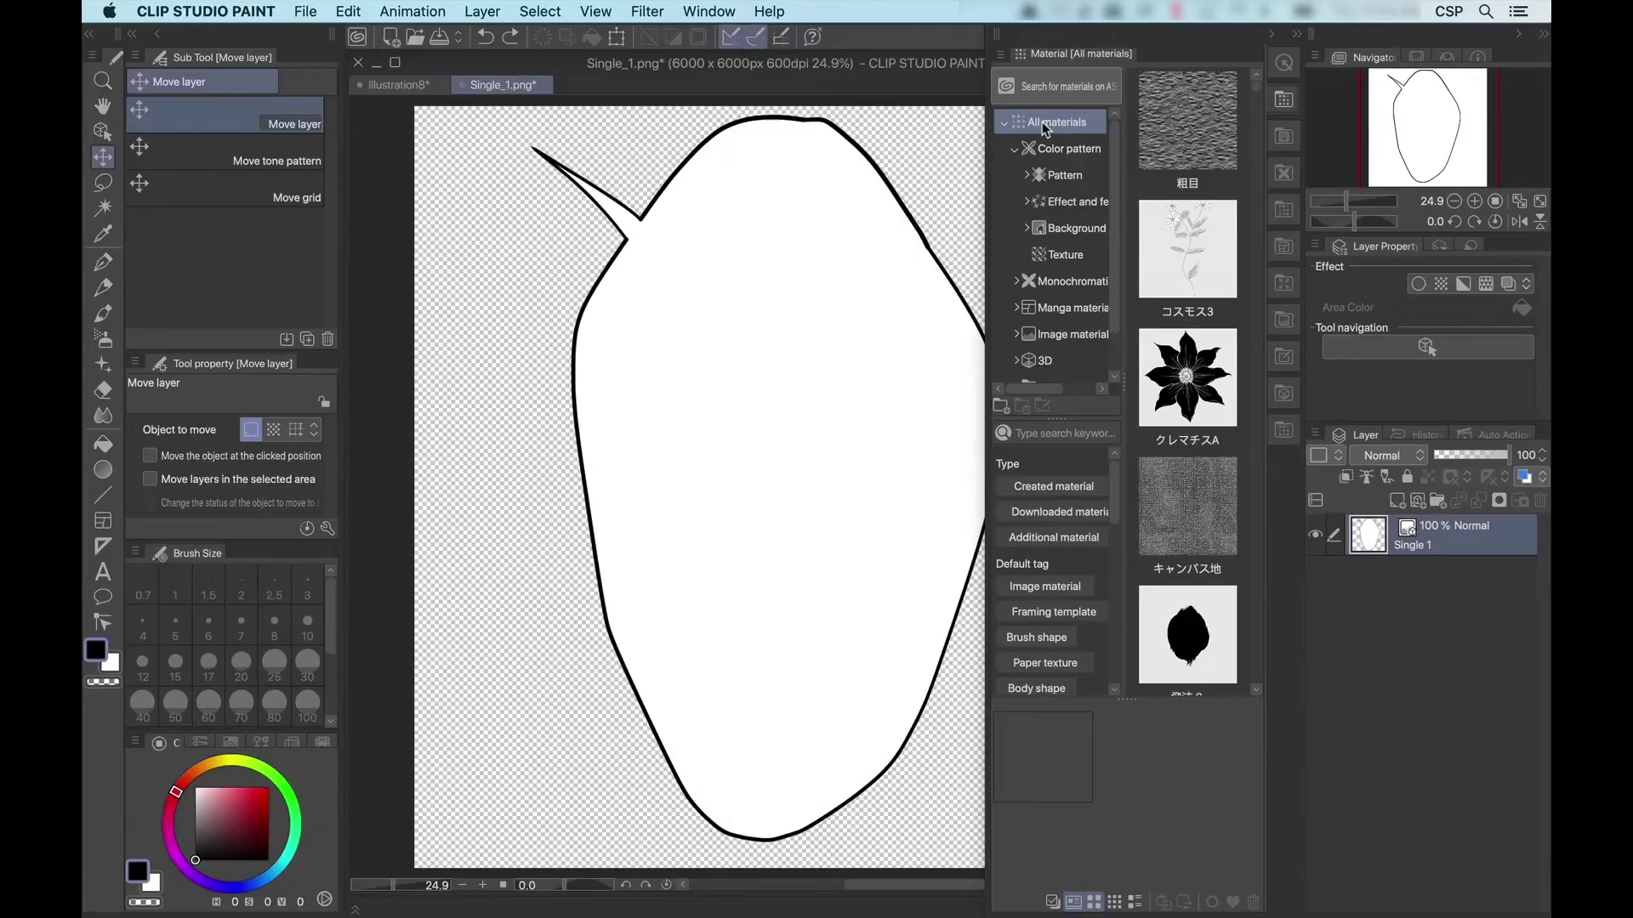
right_click(1042, 121)
click(1073, 136)
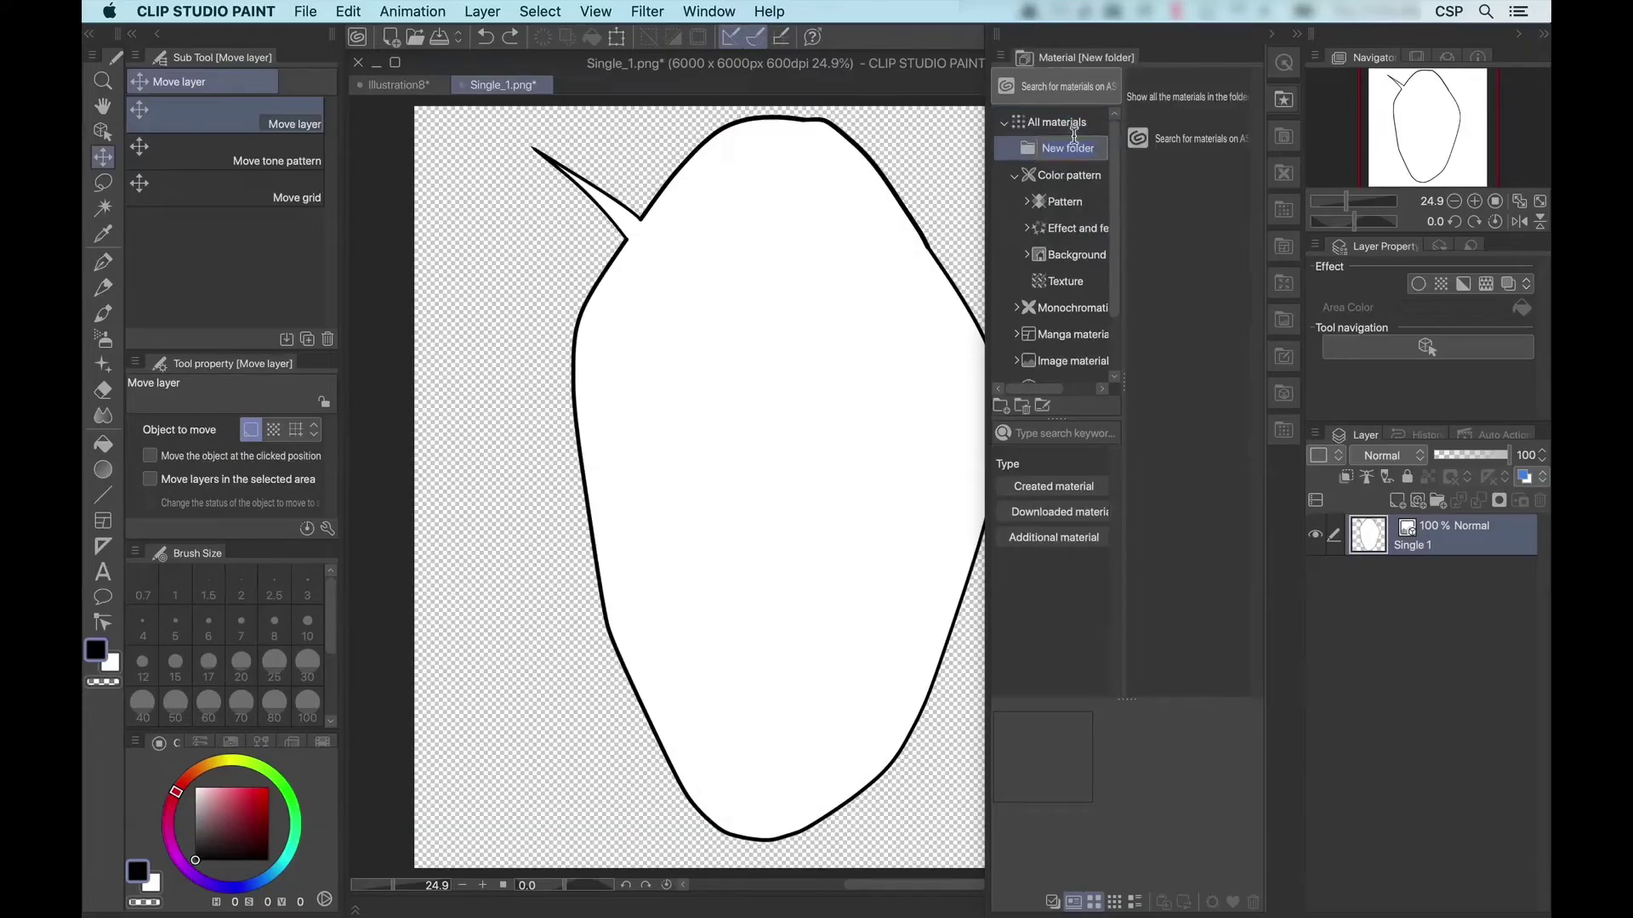
text(Ultimate Speech Bubbles)
- Confirm the folder name, then register the Single 1 layer as an Image material in that folder
key(Return)
click(349, 11)
mouse_move(410, 344)
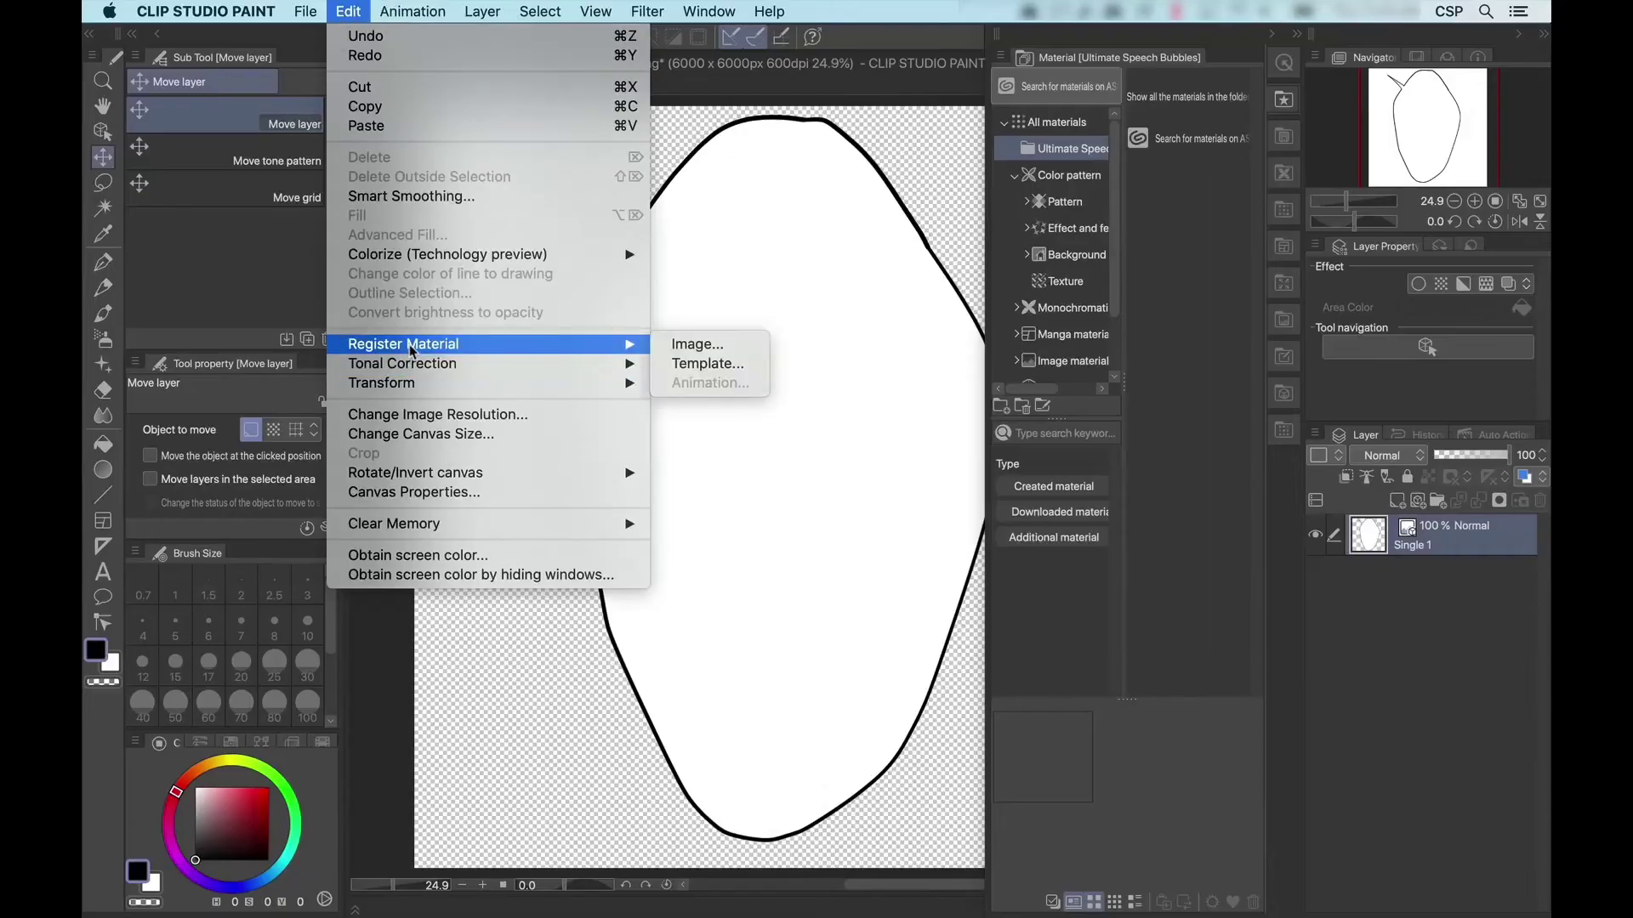
click(703, 351)
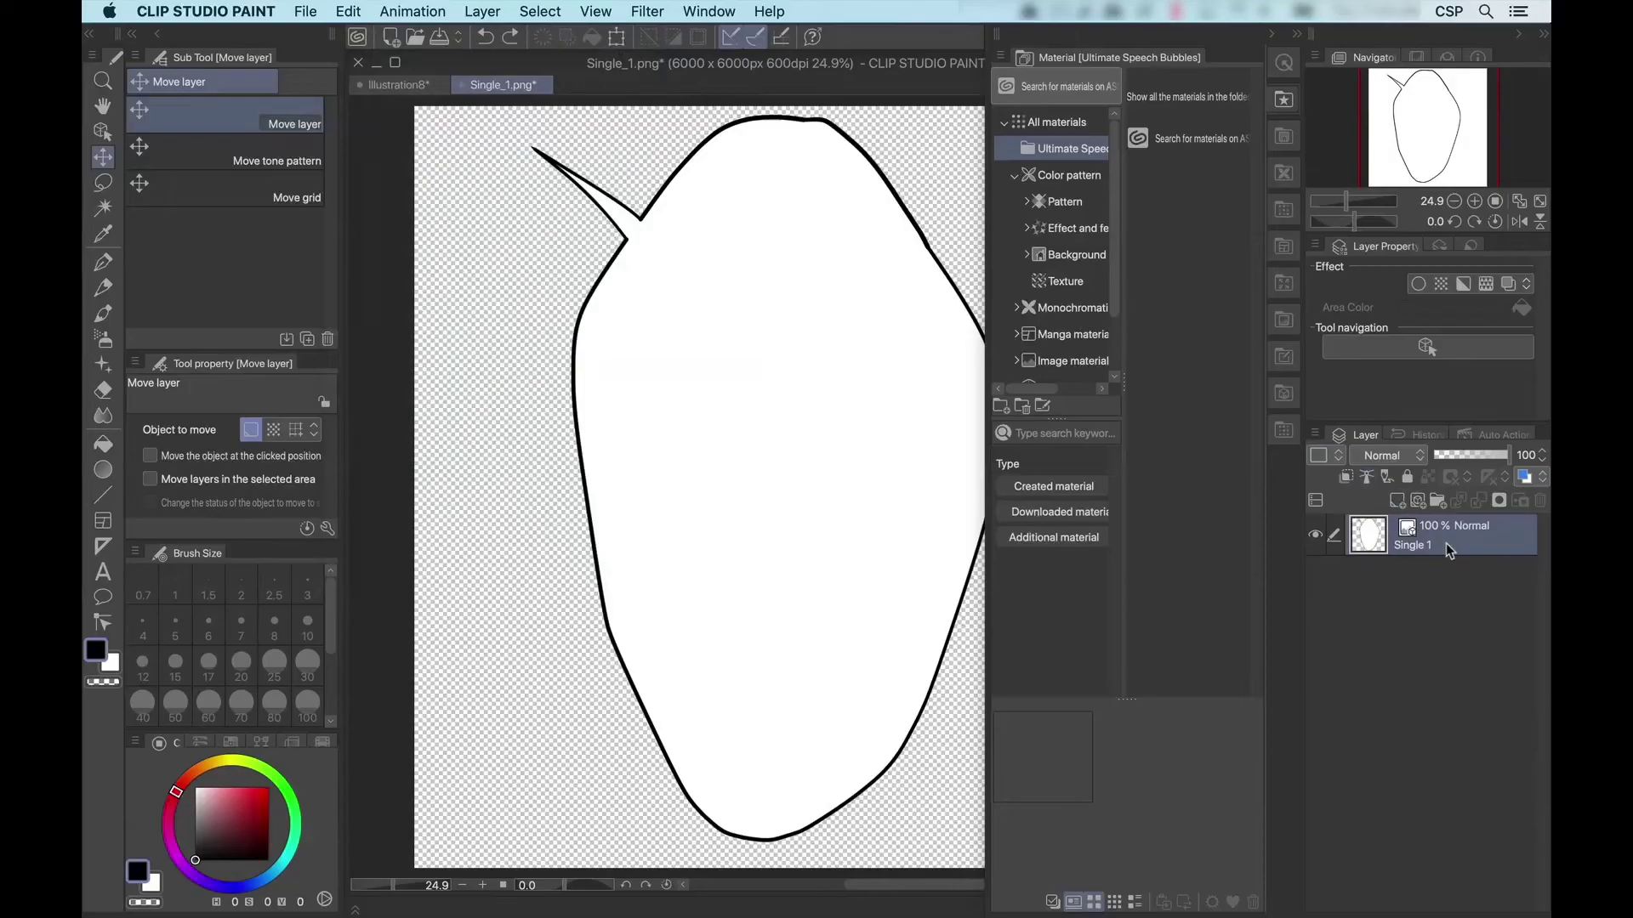
drag(1446, 543, 1223, 347)
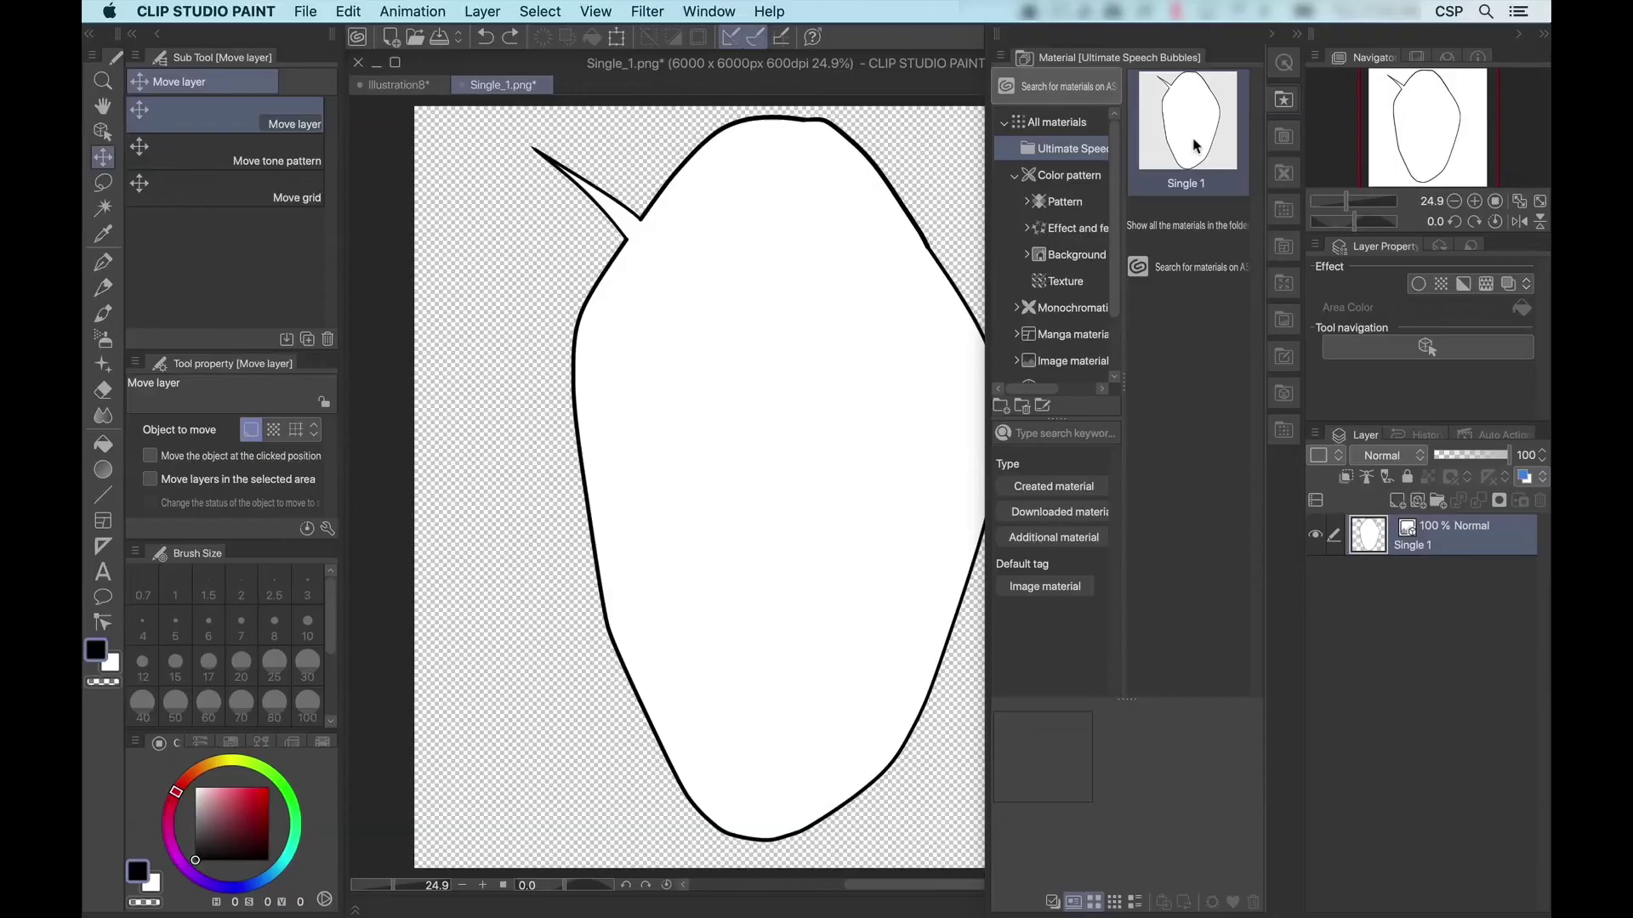
double_click(1194, 145)
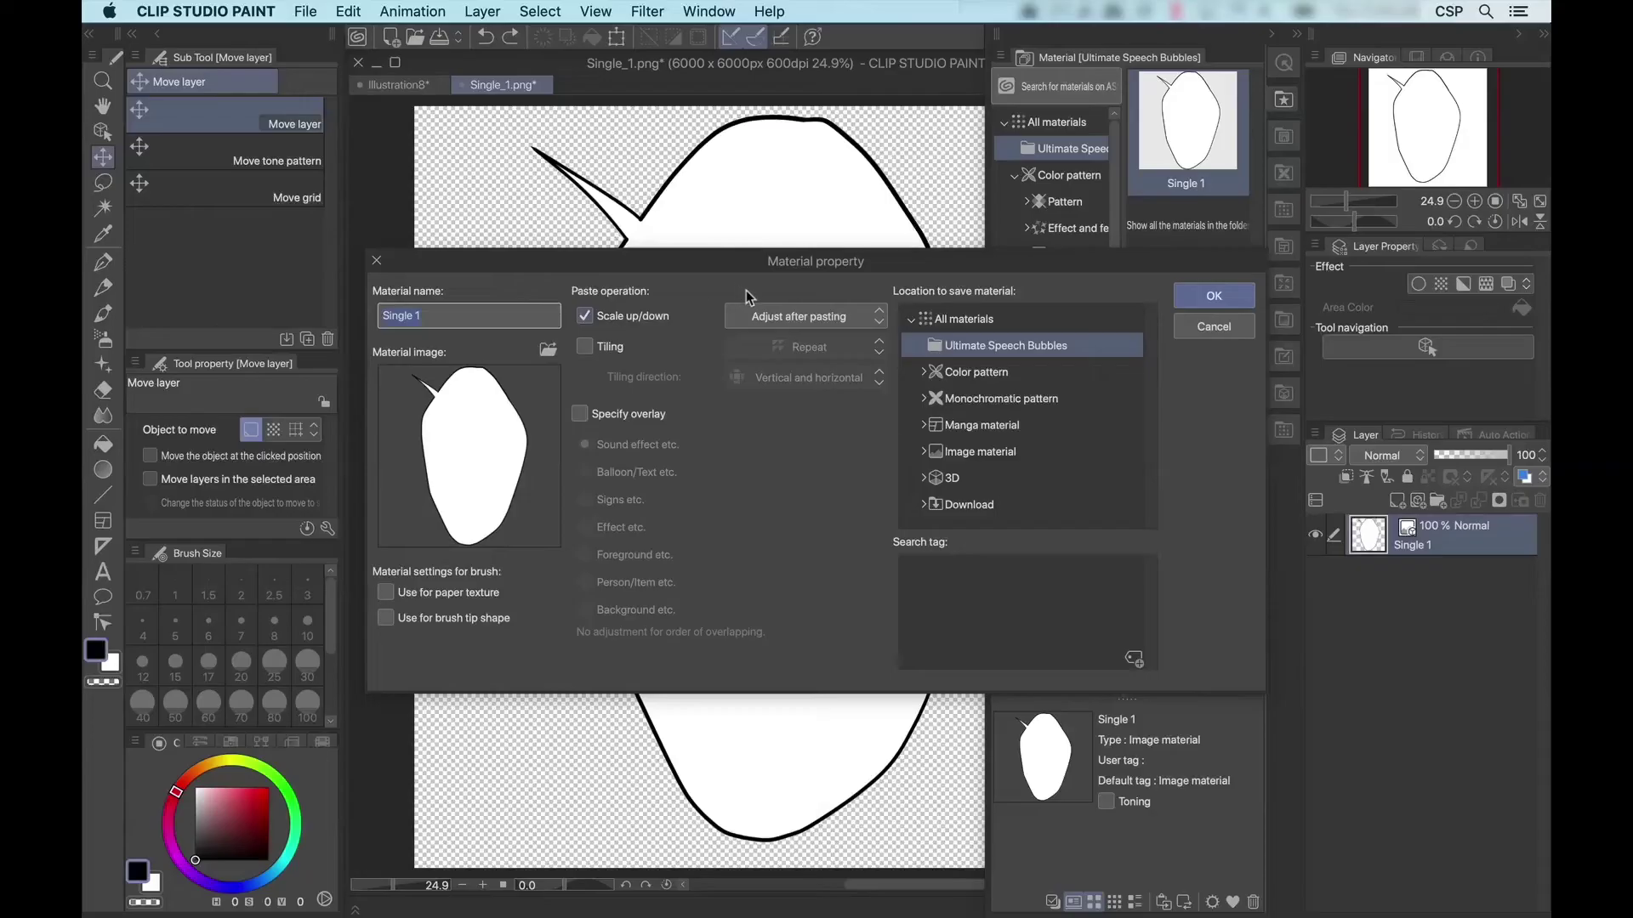
click(757, 316)
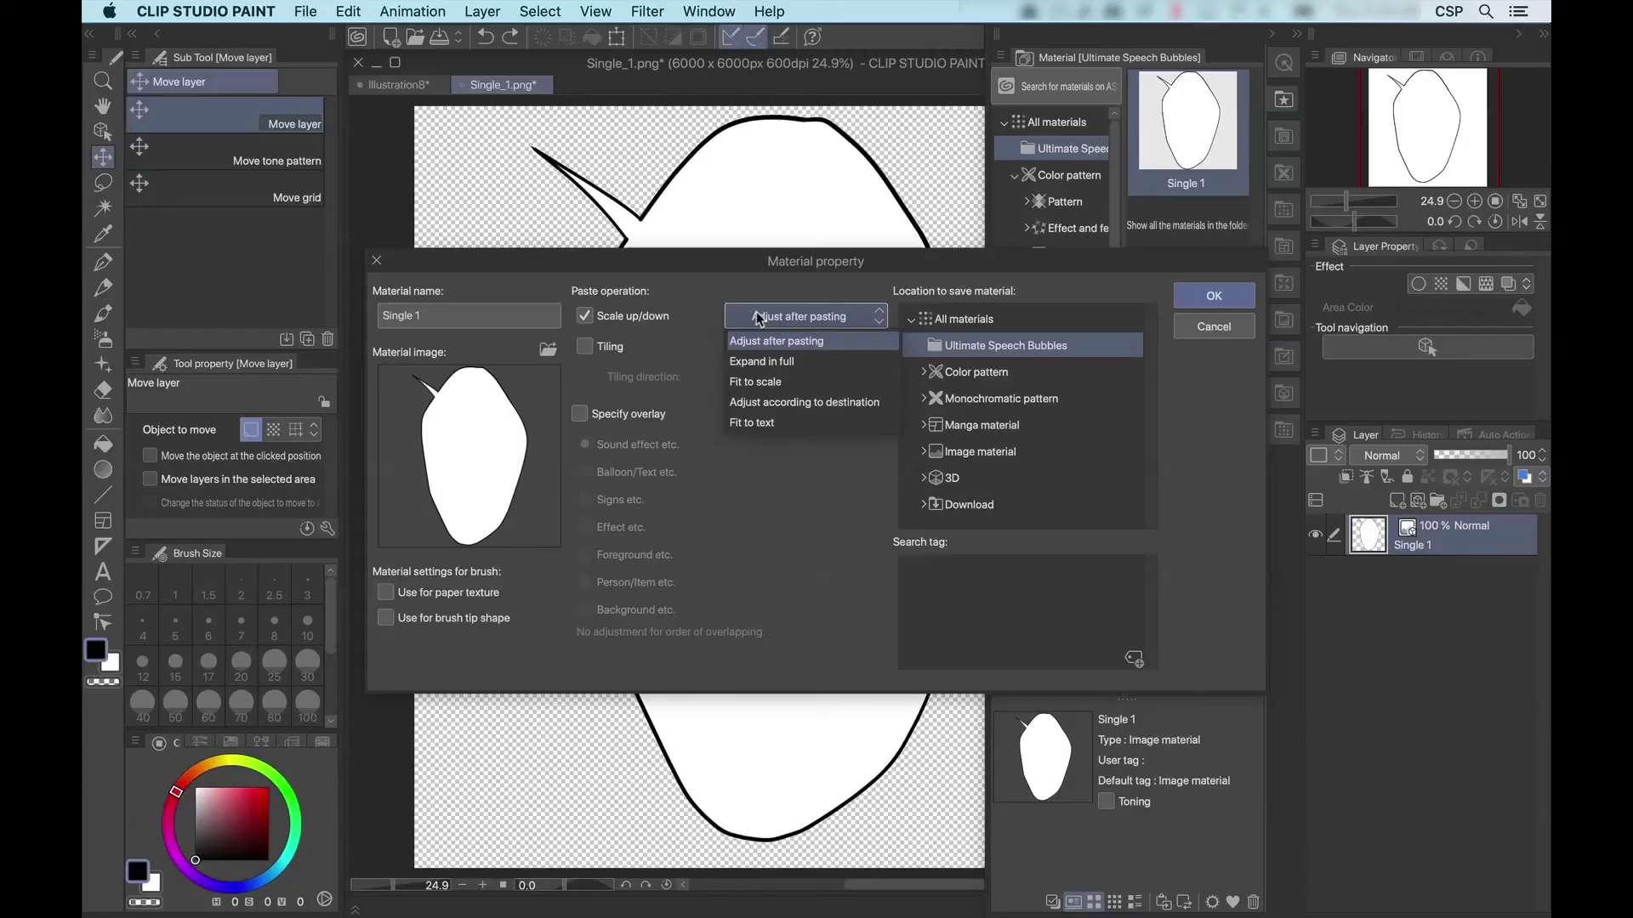
click(757, 317)
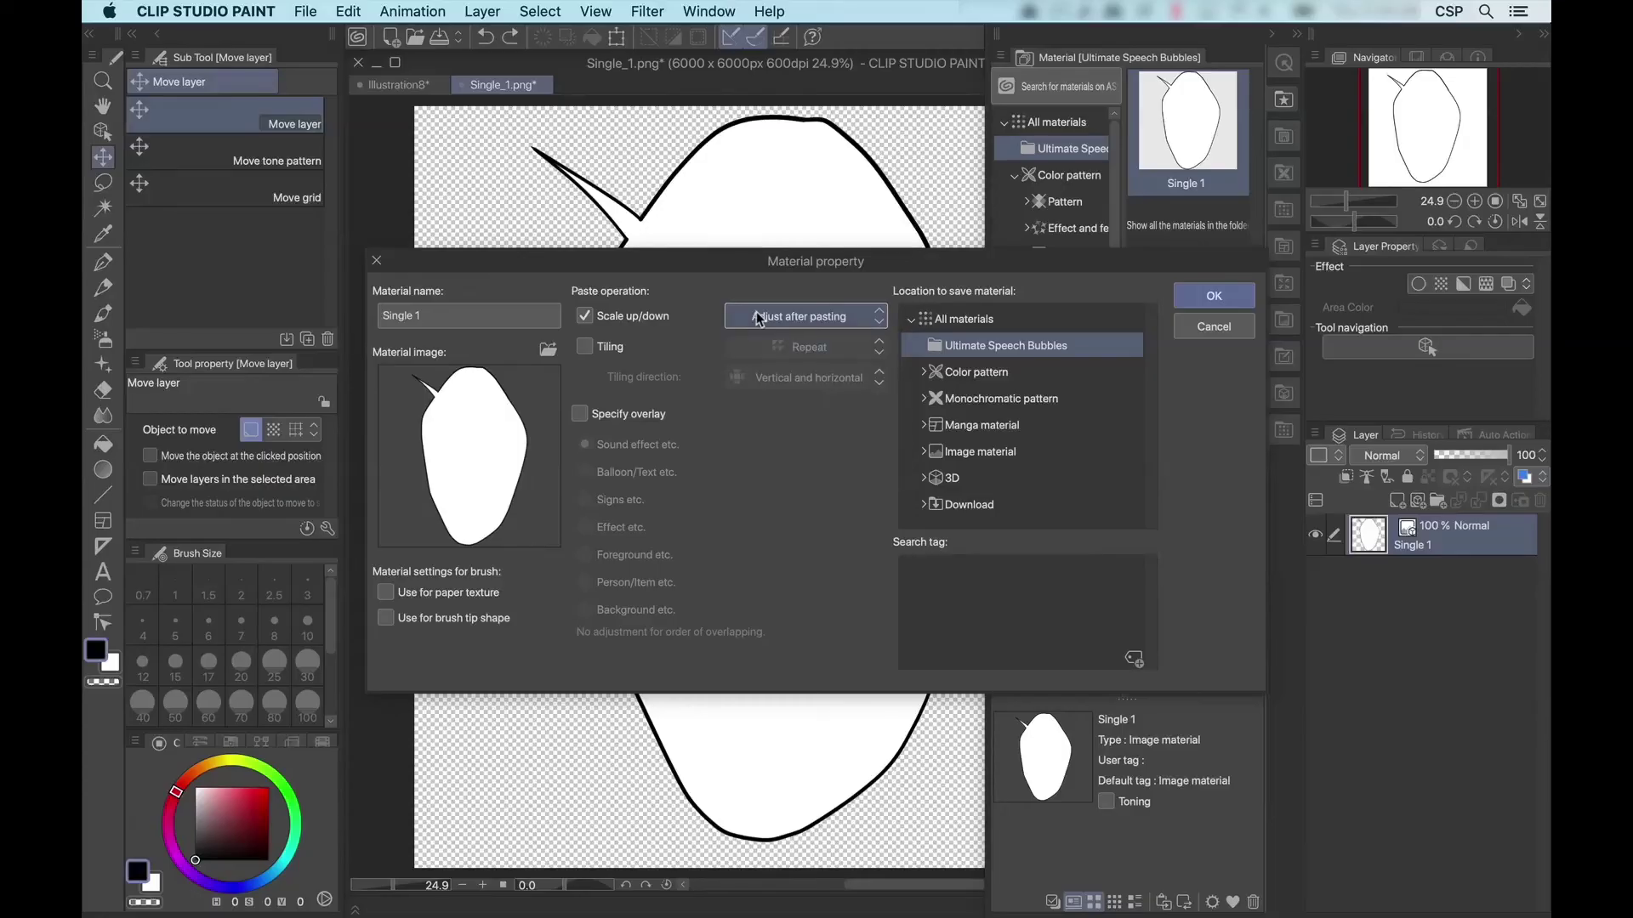
click(1209, 297)
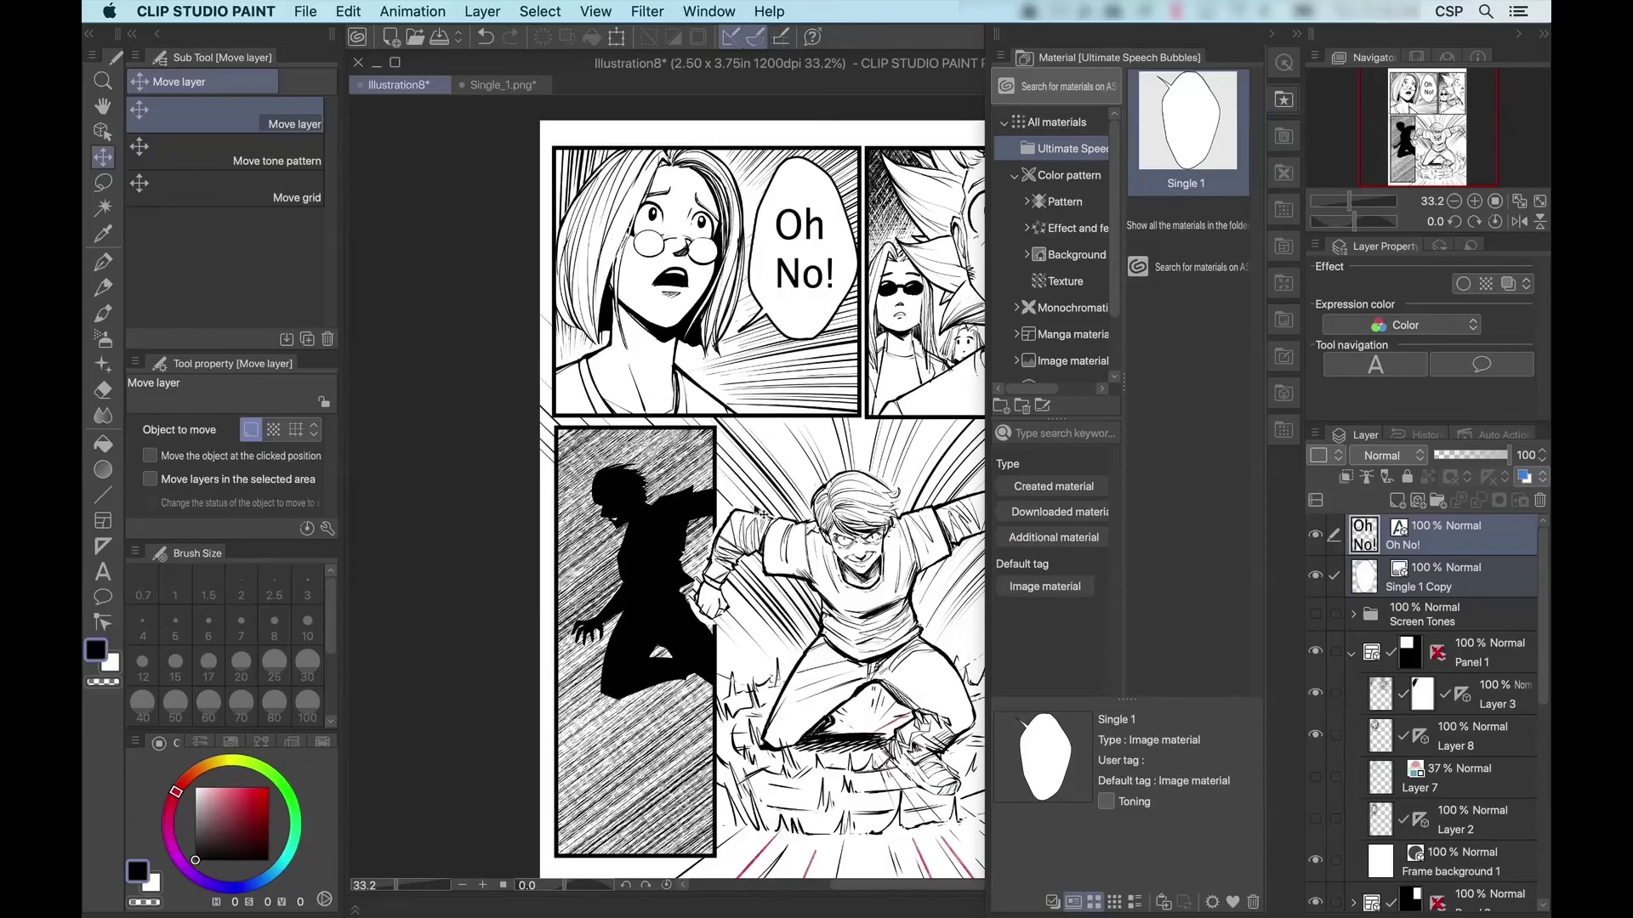
- Pan the Illustration8 comic page slightly up-left
drag(730, 492, 581, 418)
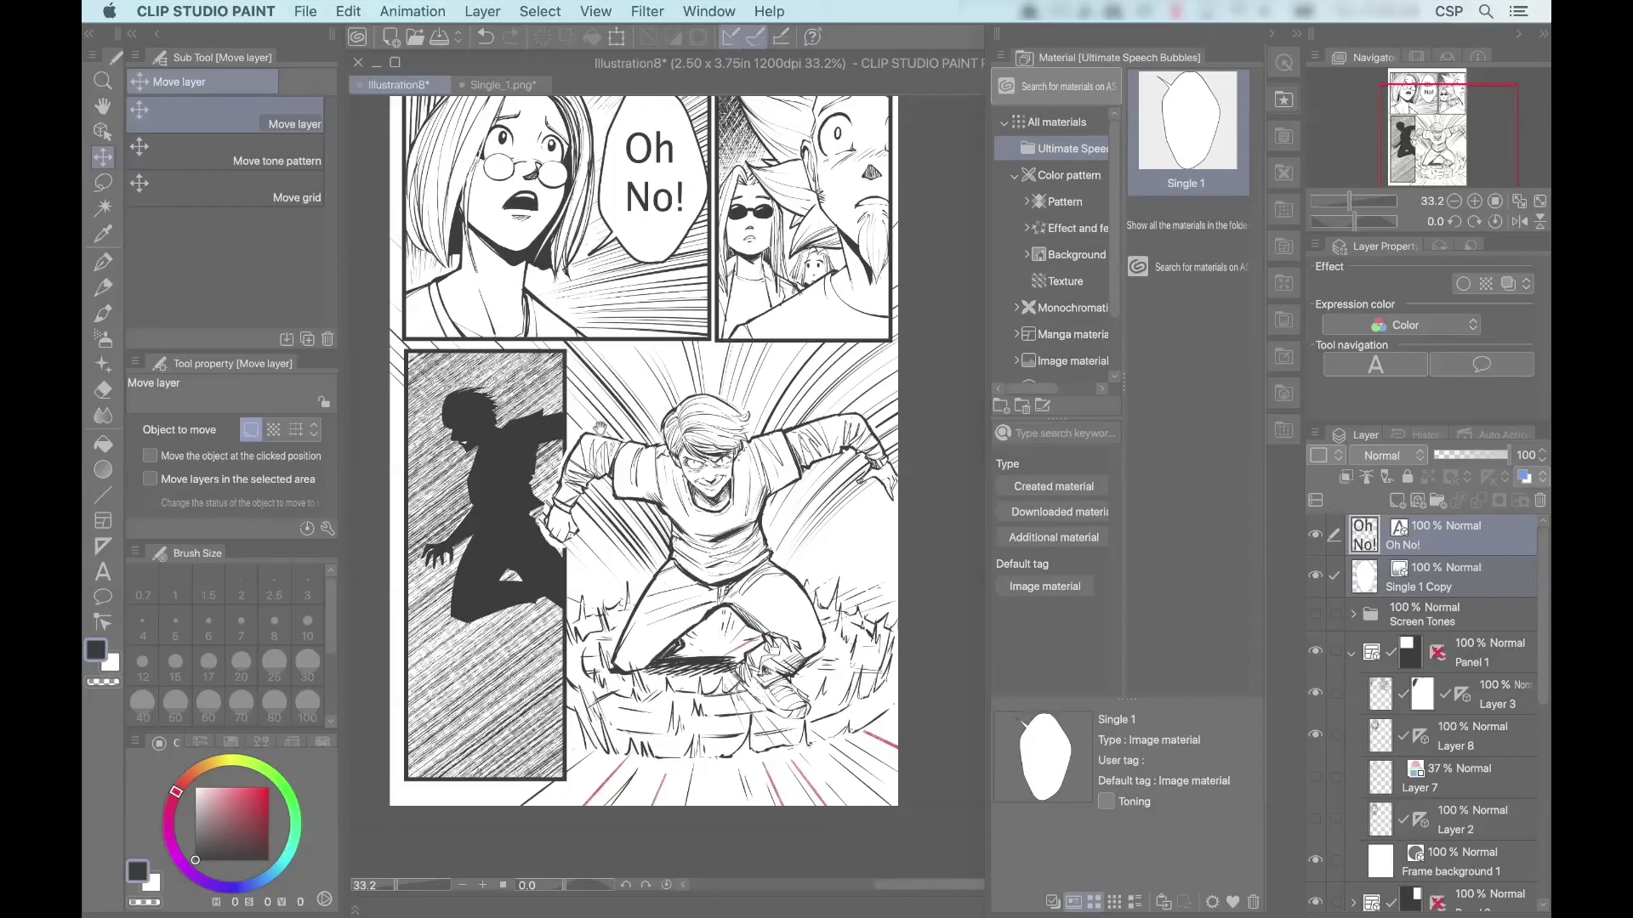